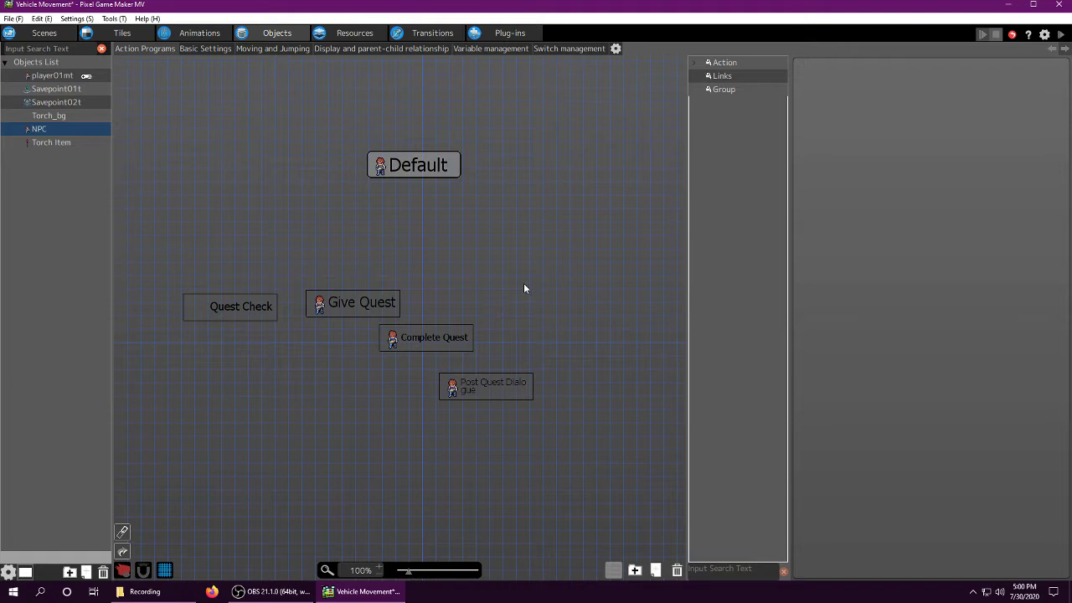
Step: Copy the Change Switch/Variable runtime action from the NPC's Complete Quest action into its Post Quest Dialogue action
click(379, 304)
click(431, 339)
click(457, 378)
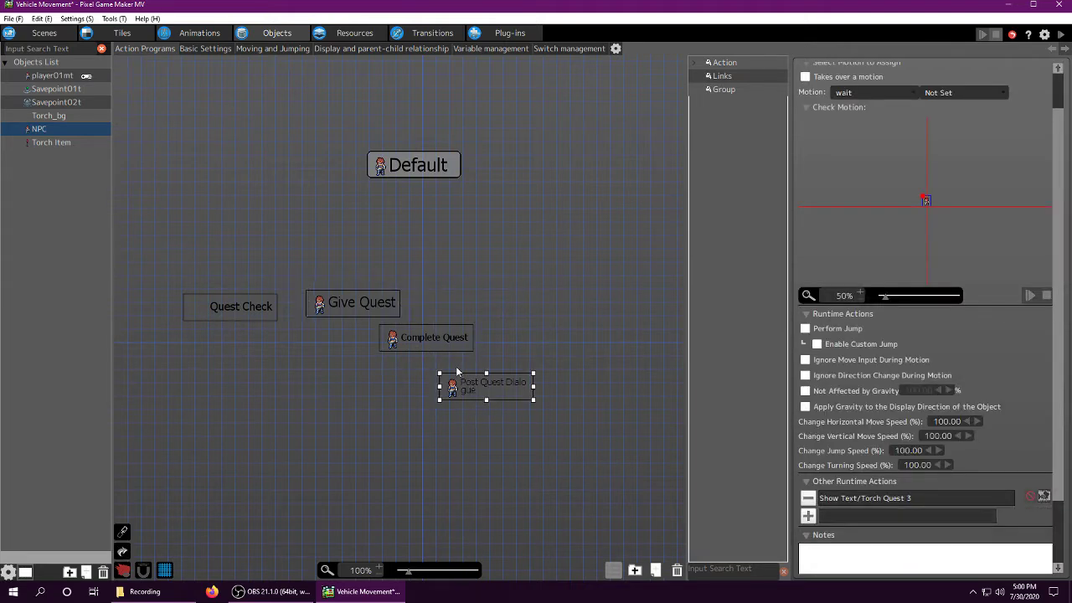
click(430, 345)
click(889, 517)
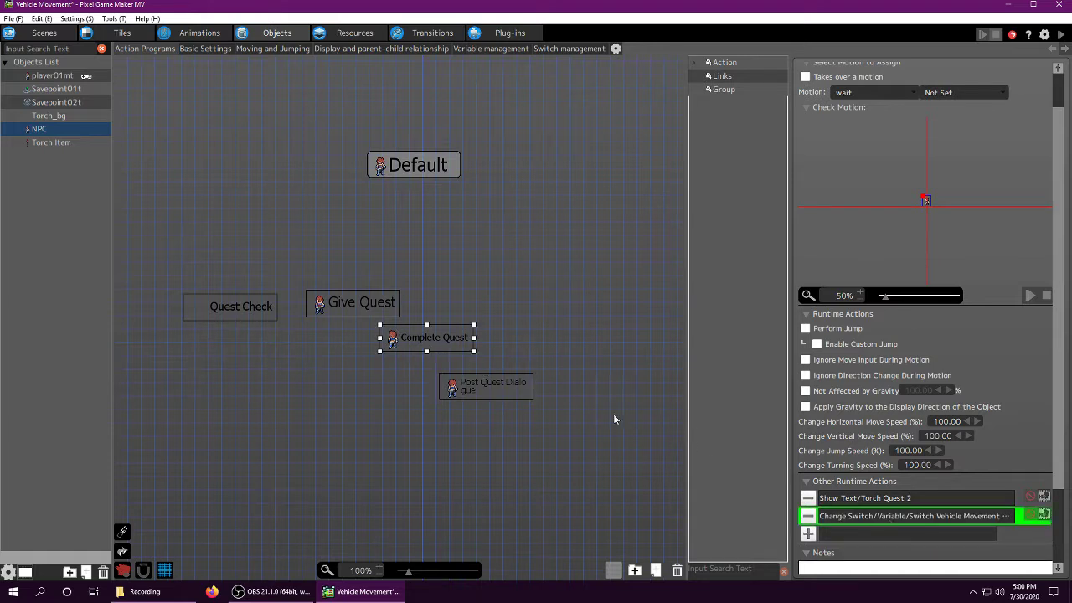
click(531, 397)
click(857, 516)
click(299, 289)
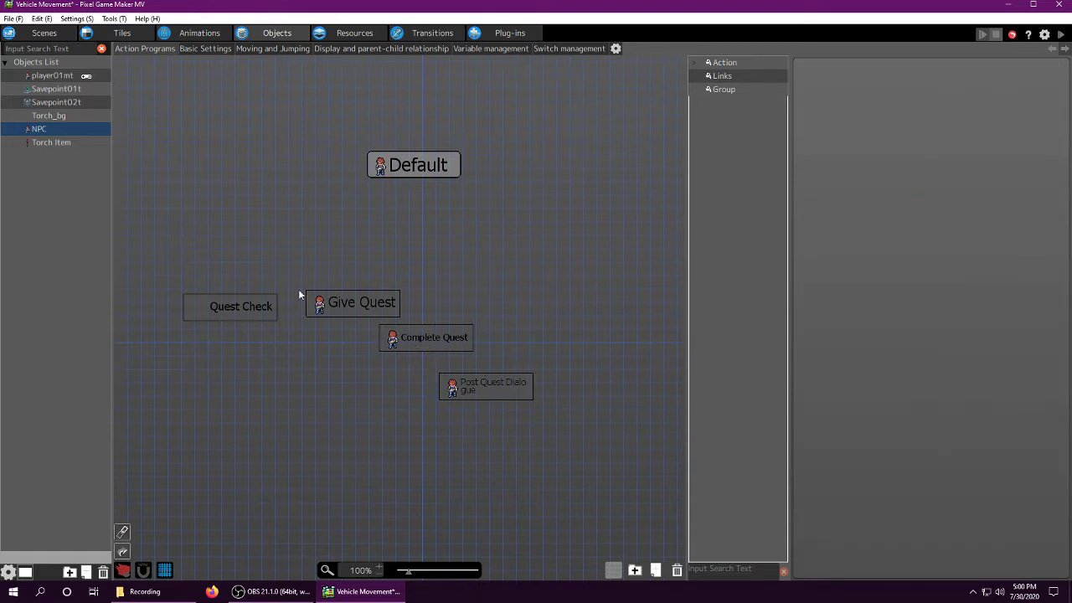
Step: Review the runtime actions of the NPC's Give Quest, Complete Quest and Post Quest Dialogue actions, and look at the Torch Item object
click(312, 309)
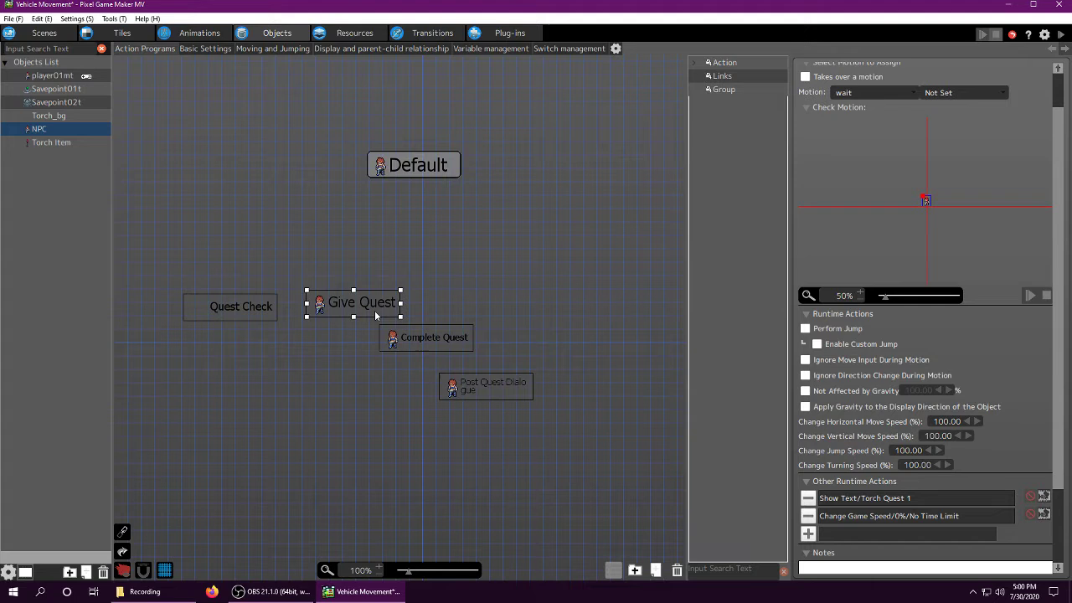
click(402, 342)
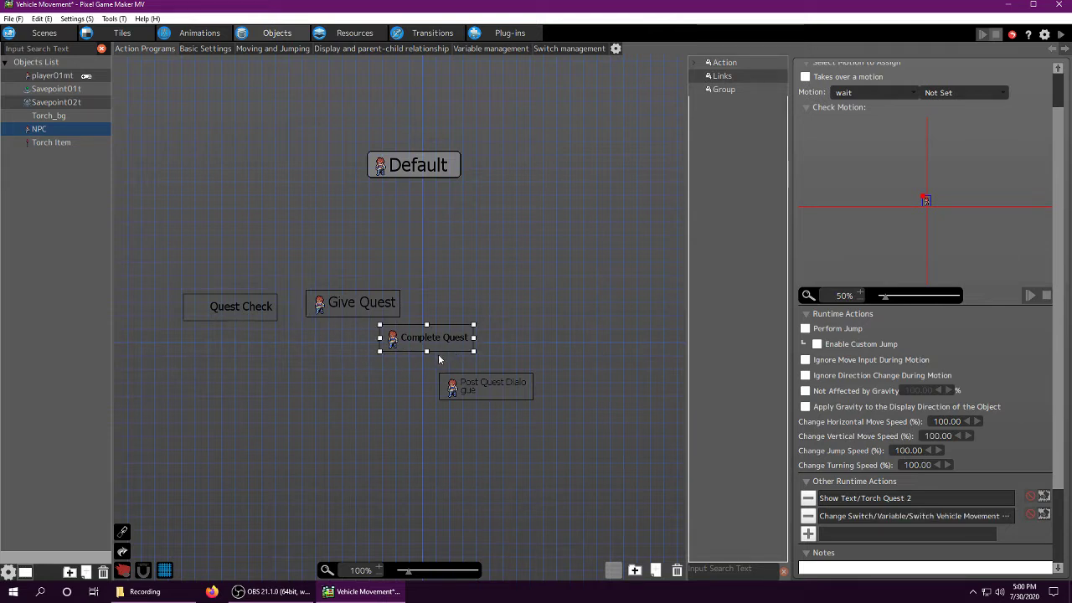
click(489, 387)
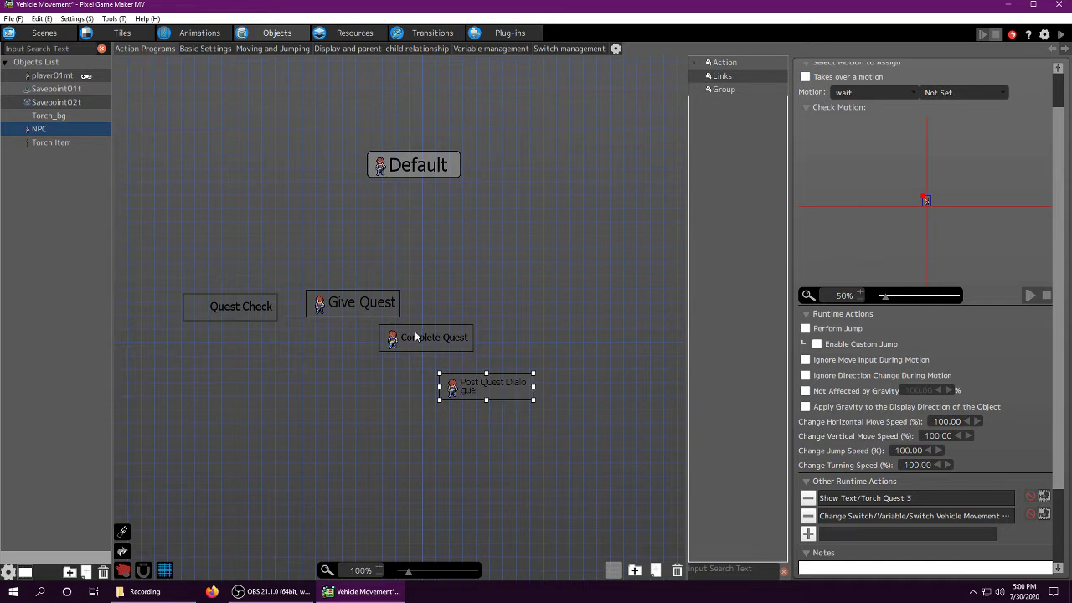
click(392, 310)
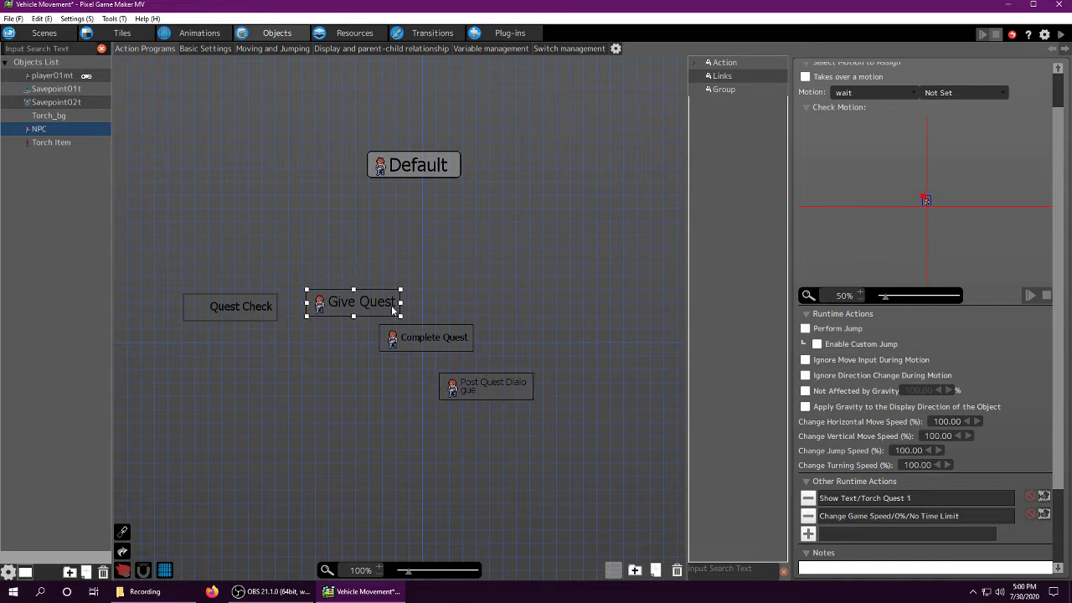
click(430, 337)
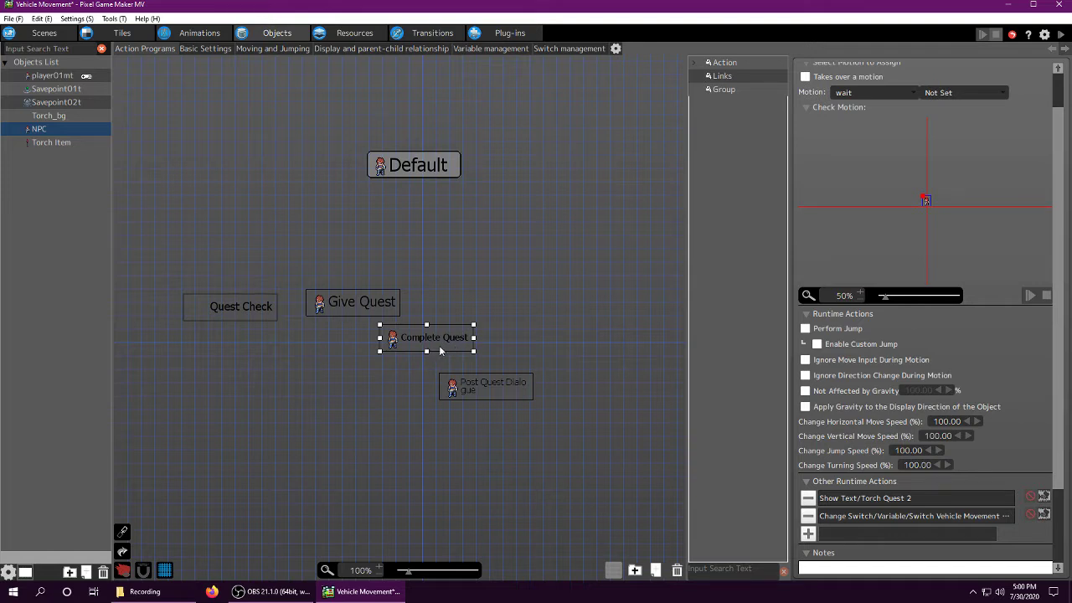
click(494, 387)
click(78, 146)
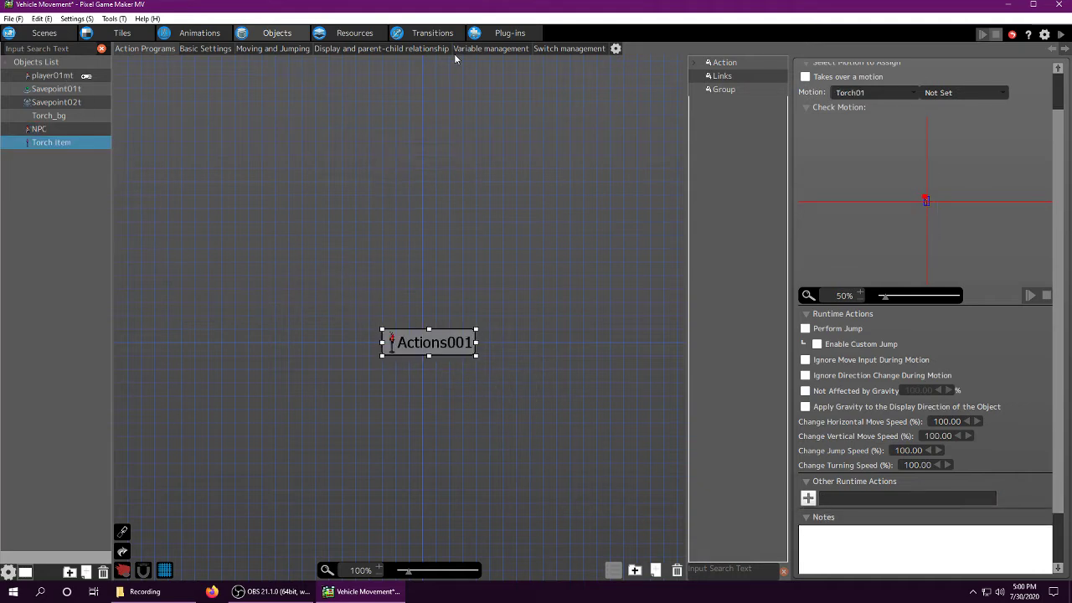
click(42, 129)
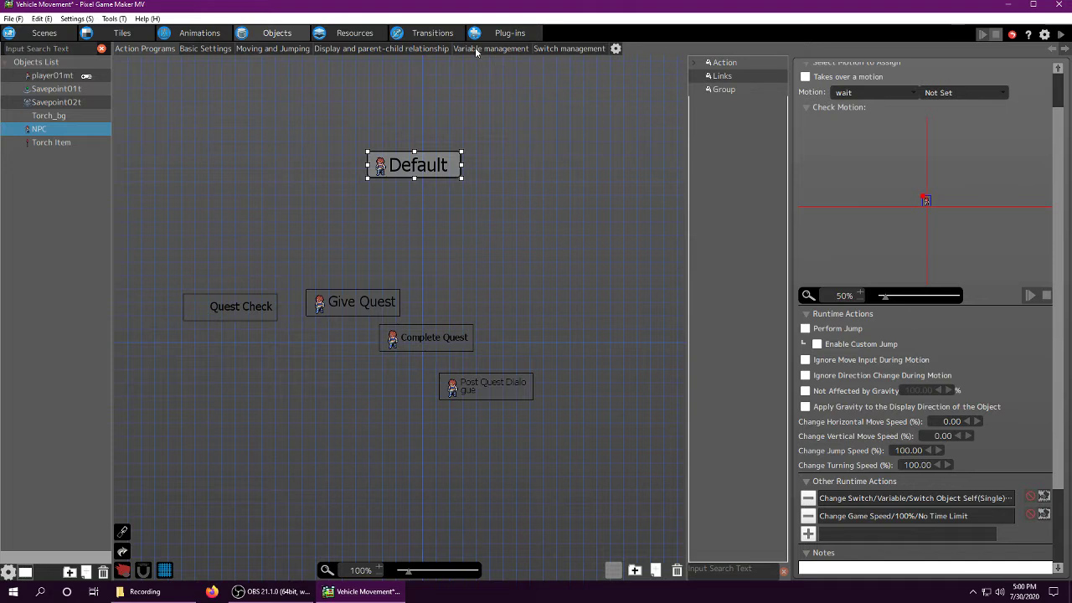
Step: Rename the project switch 3 Torches to "3 Torches Completed"
click(352, 36)
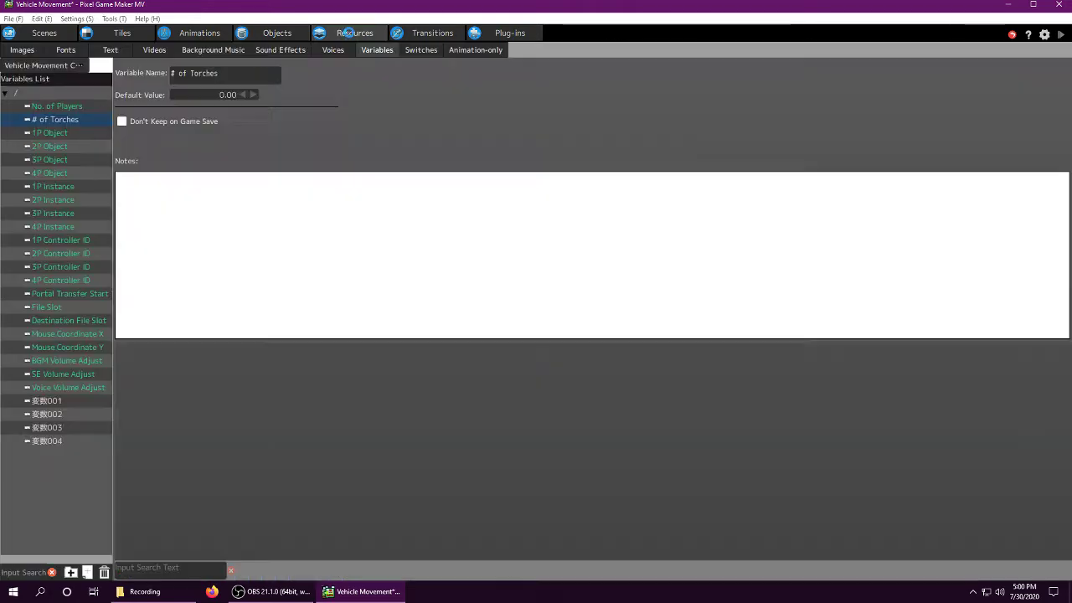
click(416, 49)
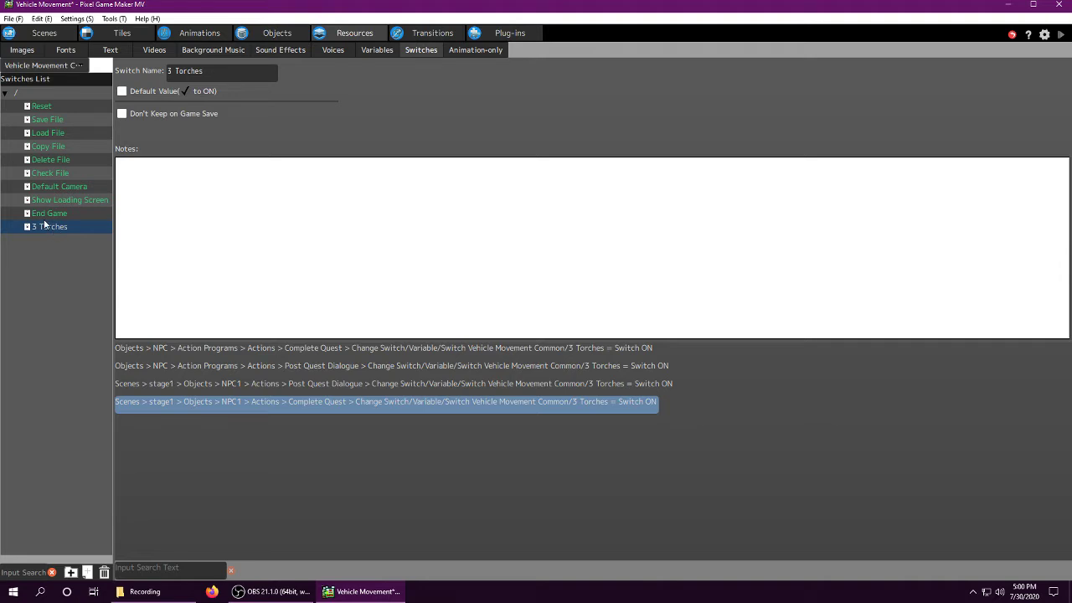
click(232, 72)
text(Completed)
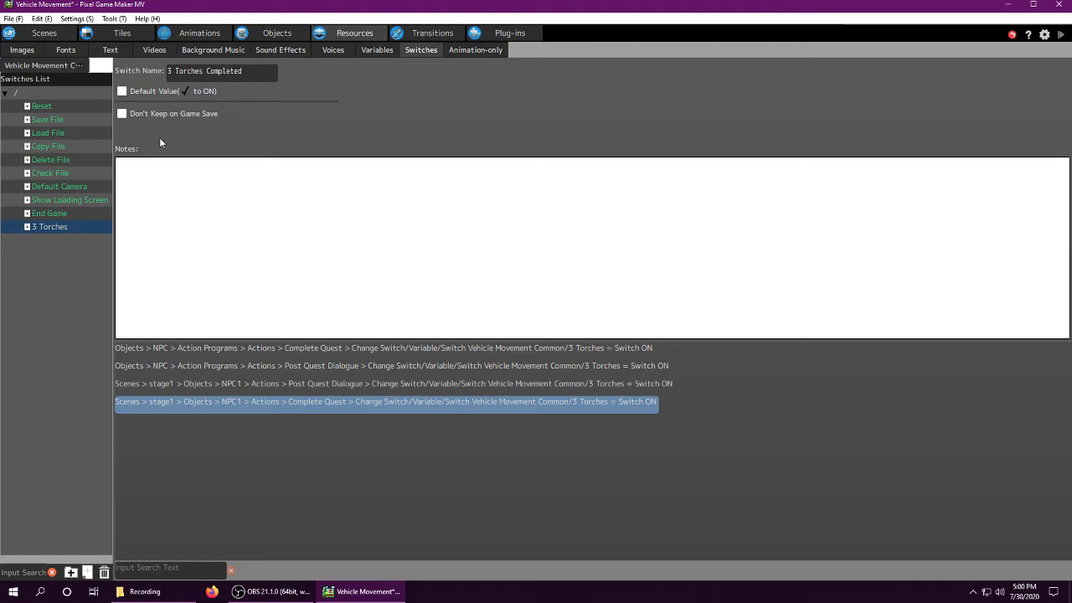
key(Return)
click(61, 226)
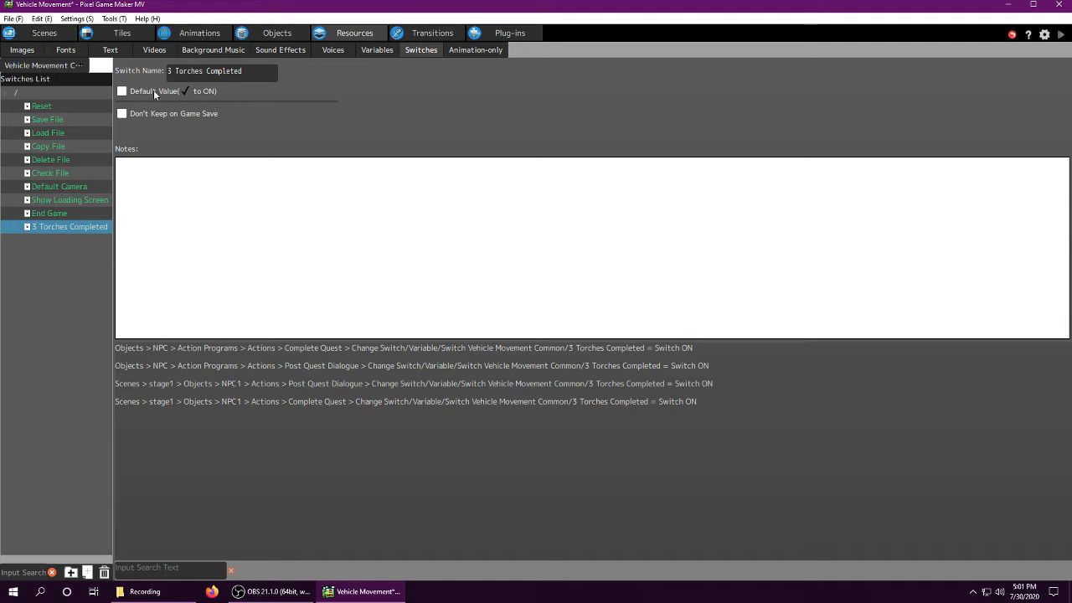
Step: Examine the # of Torches variable and the Change Game Speed settings in the NPC's Default and Give Quest actions
click(379, 50)
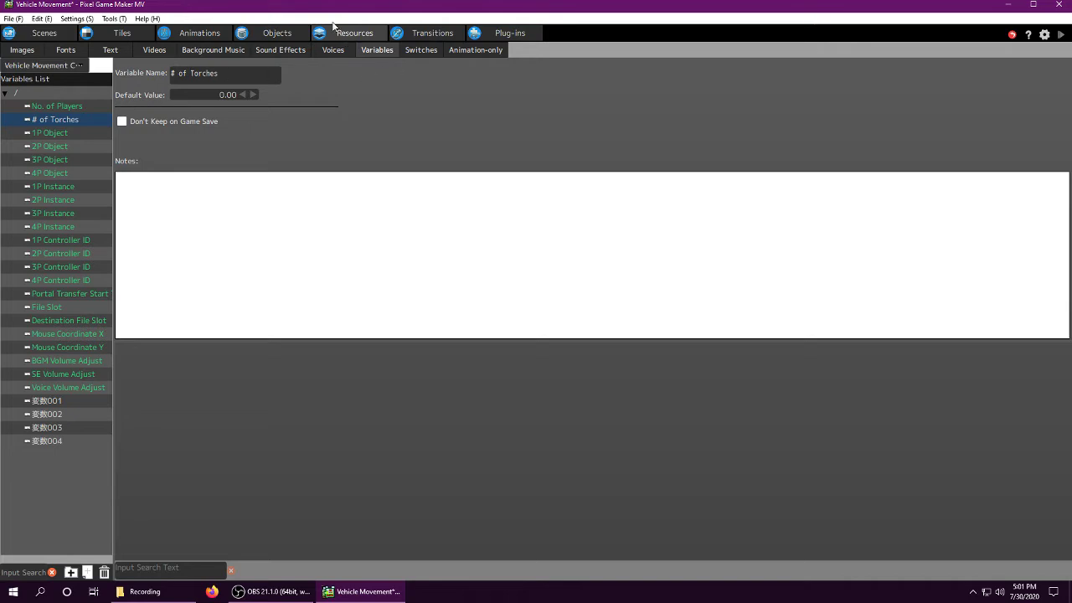
click(266, 33)
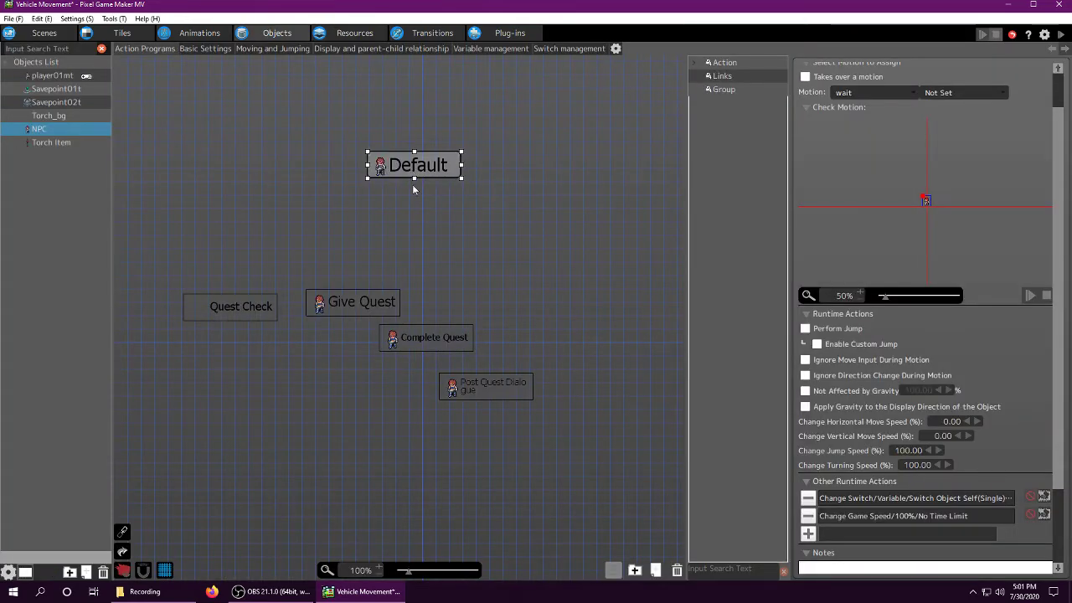
double_click(864, 517)
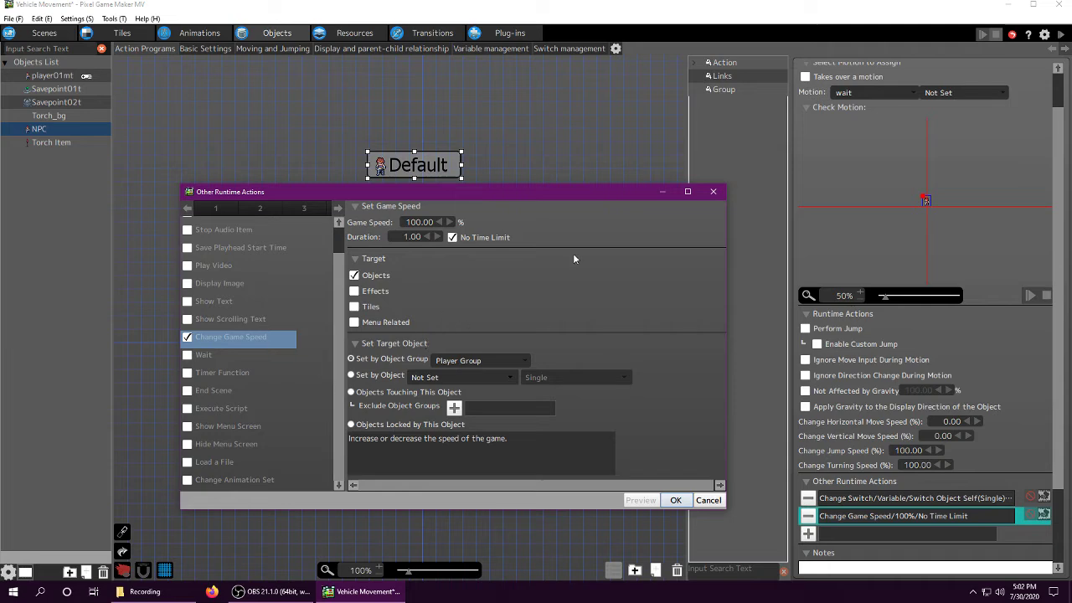
click(676, 500)
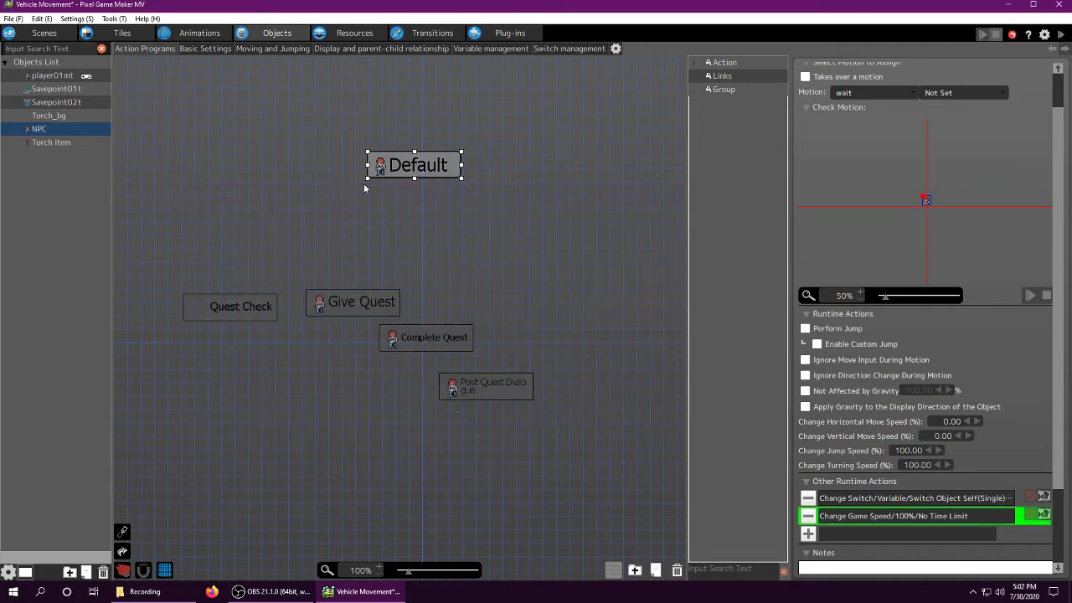
click(359, 300)
double_click(840, 517)
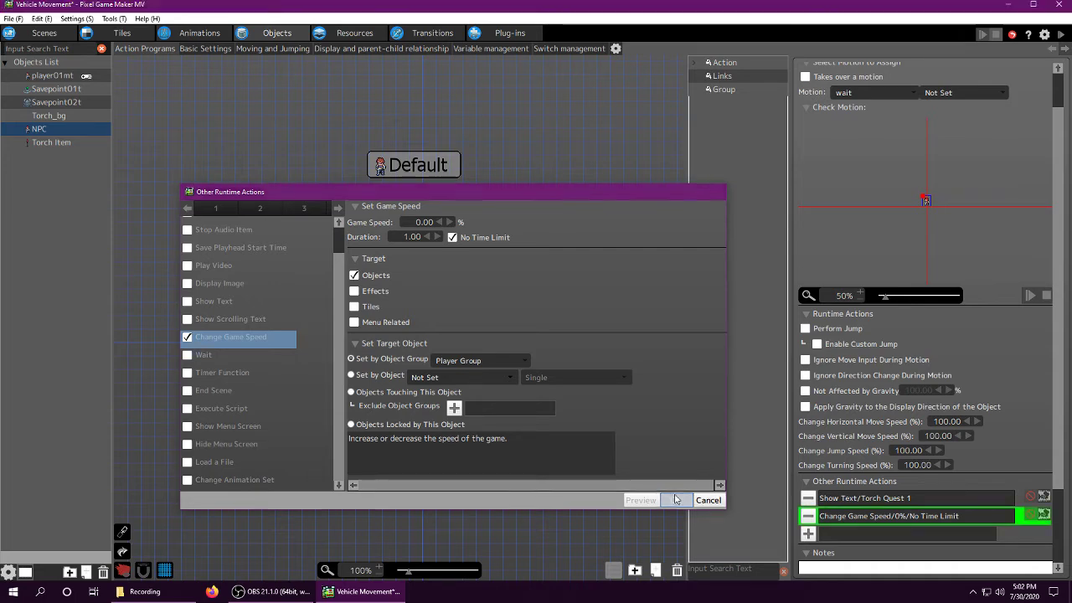
click(676, 500)
click(465, 344)
click(489, 388)
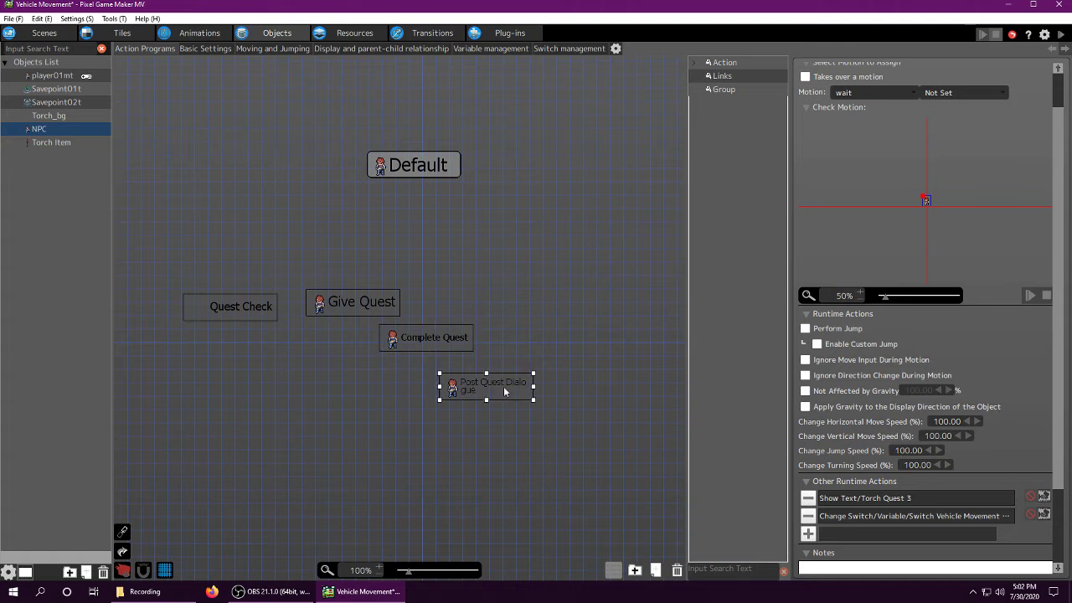
click(362, 311)
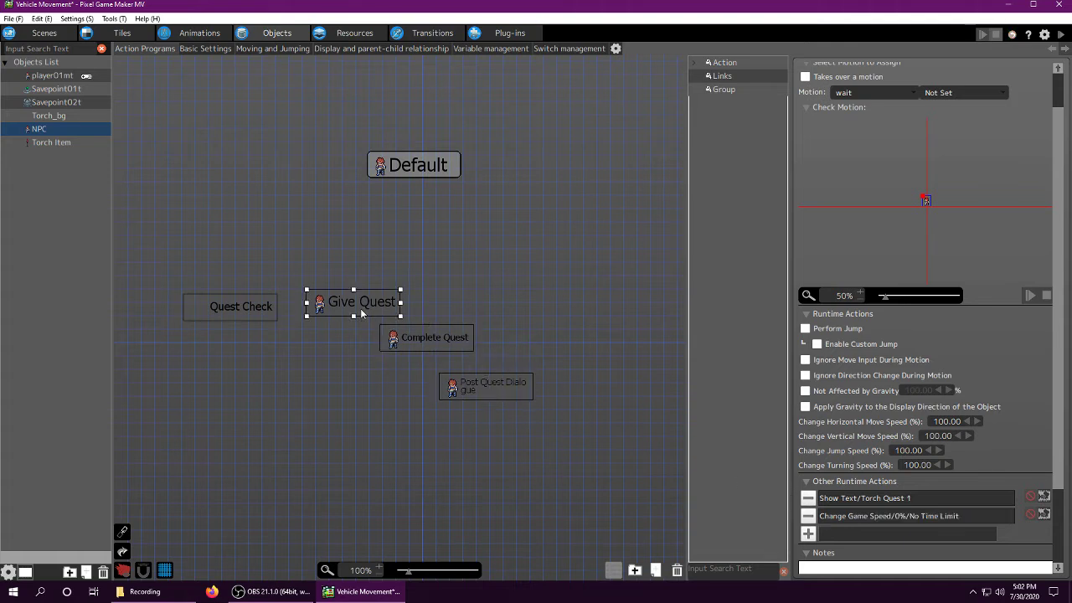
Step: Create a link from the NPC's Default action to Quest Check
click(407, 159)
right_click(408, 163)
click(428, 186)
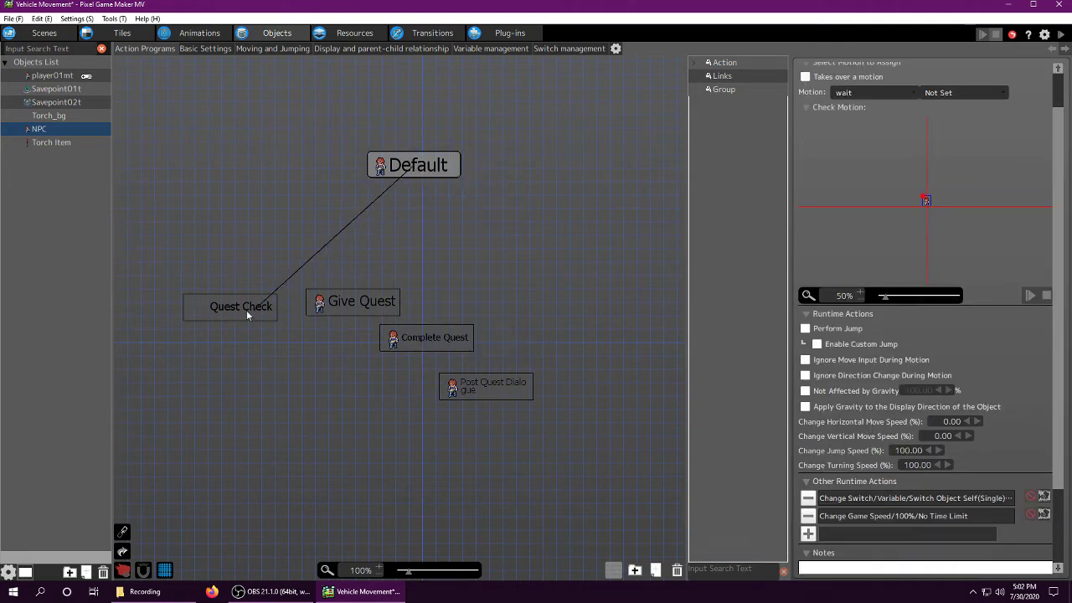
click(247, 310)
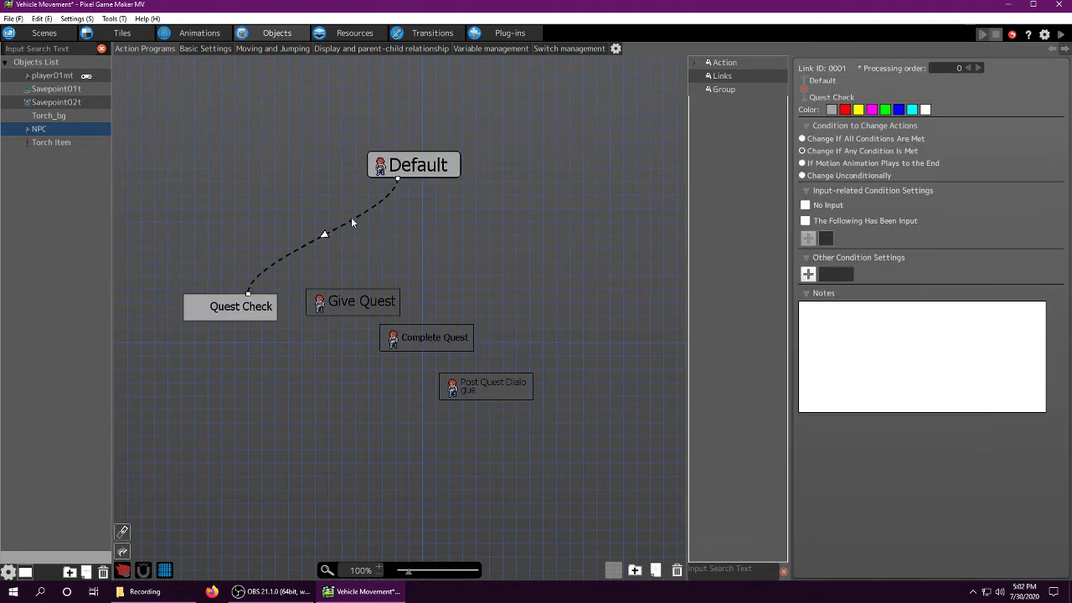
Step: Add an input condition to the Default-to-Quest Check link for the A key with trigger type On Press
click(806, 221)
click(808, 239)
click(497, 326)
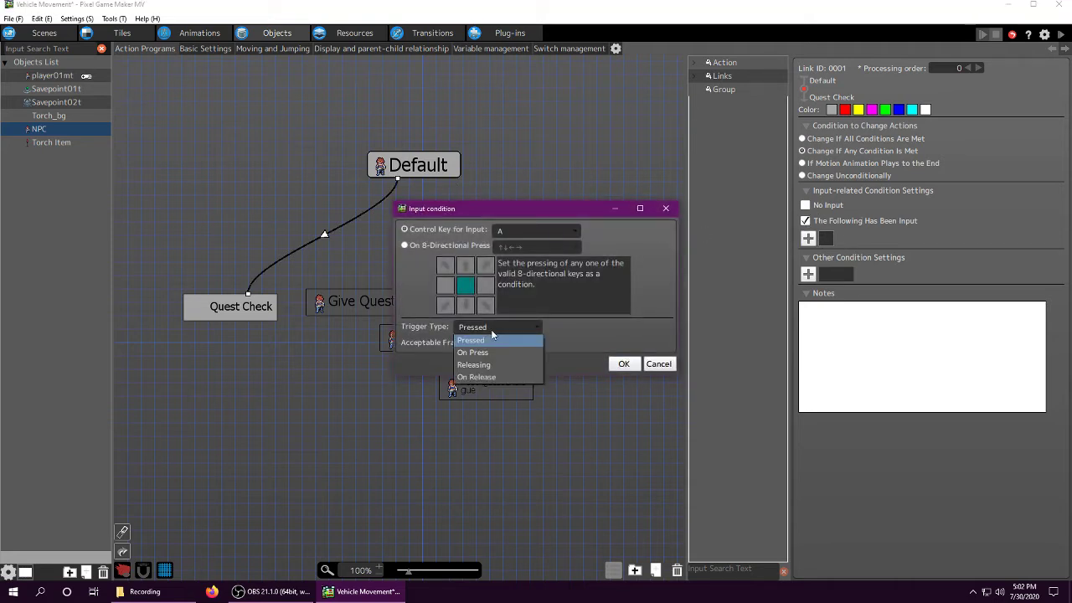
click(488, 350)
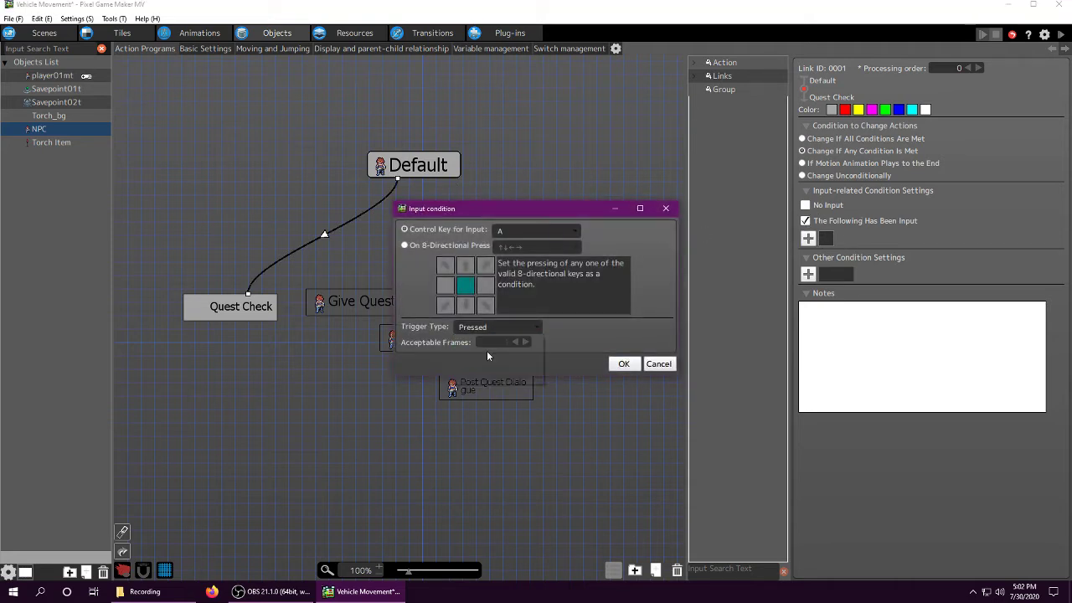
click(624, 363)
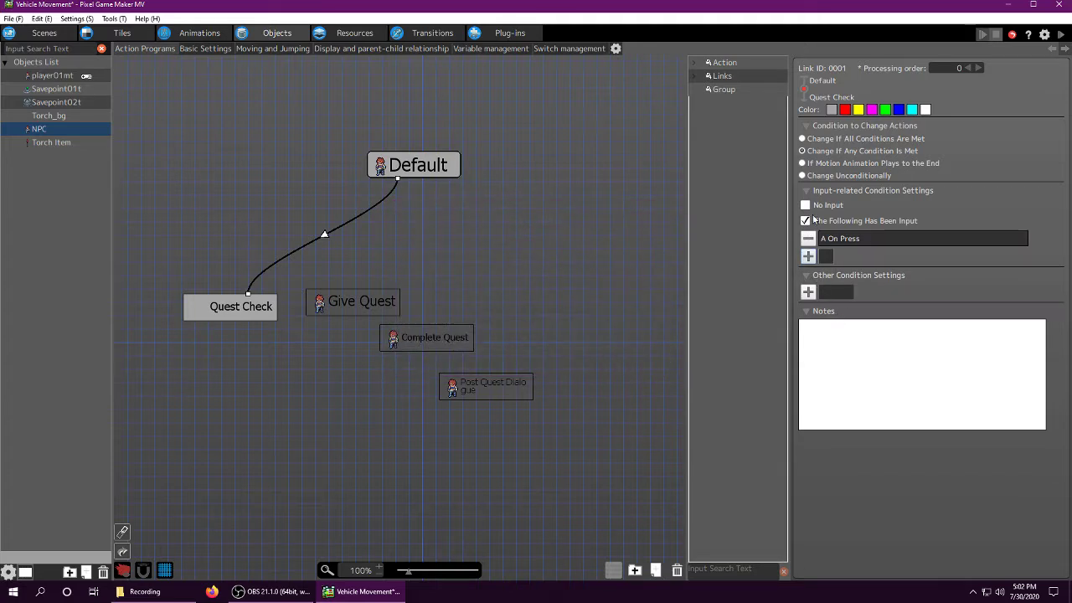
Step: Add a Contact with Wall Detection of Other Objects condition in all directions for player01mt, and change actions only if all conditions are met
click(809, 292)
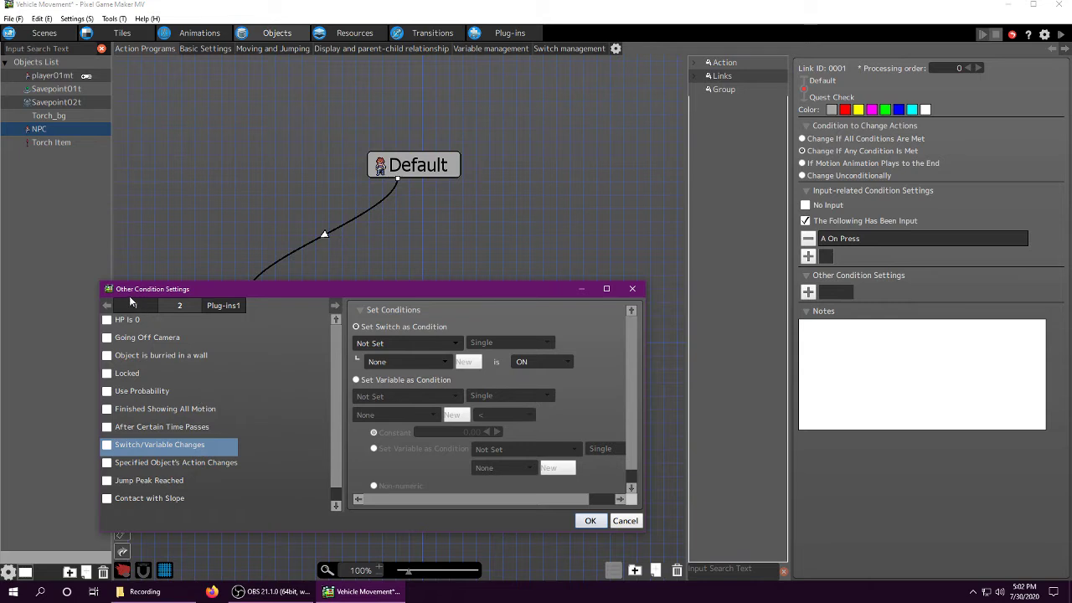
click(135, 305)
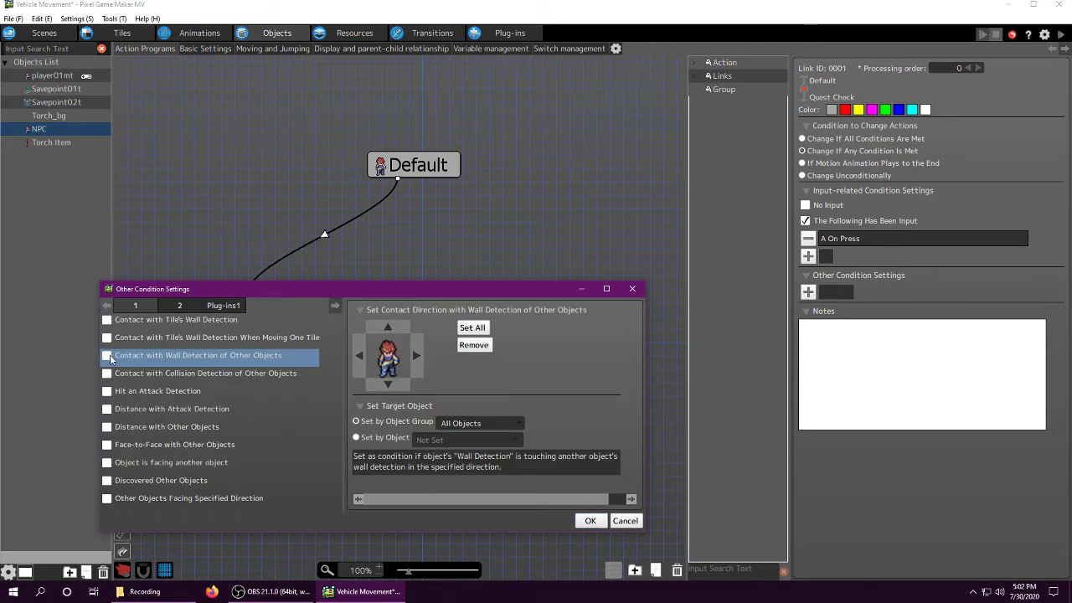
click(107, 355)
click(472, 328)
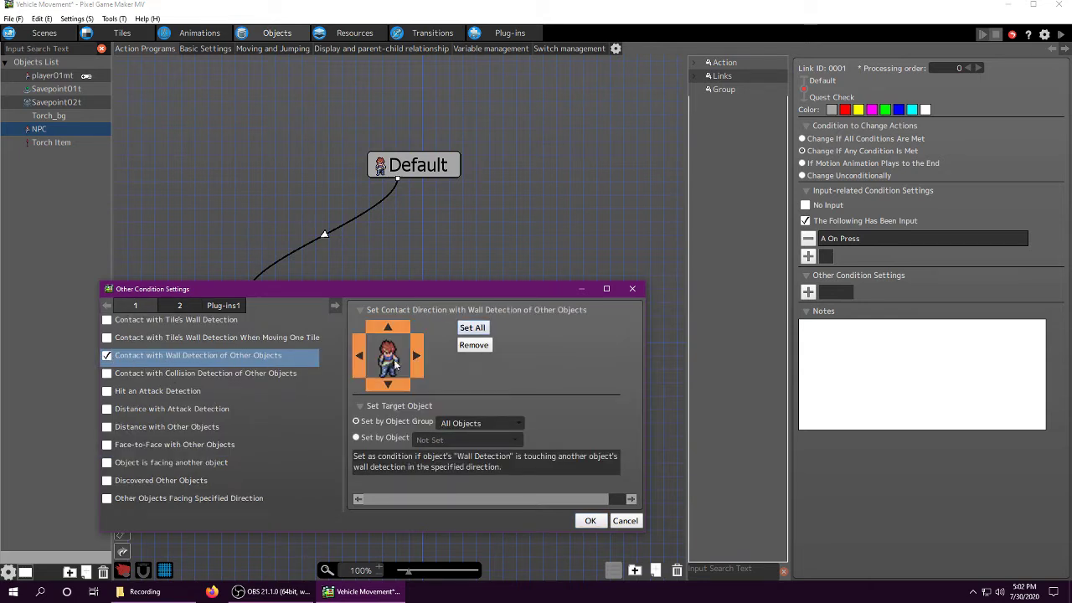
click(460, 423)
click(395, 438)
click(428, 440)
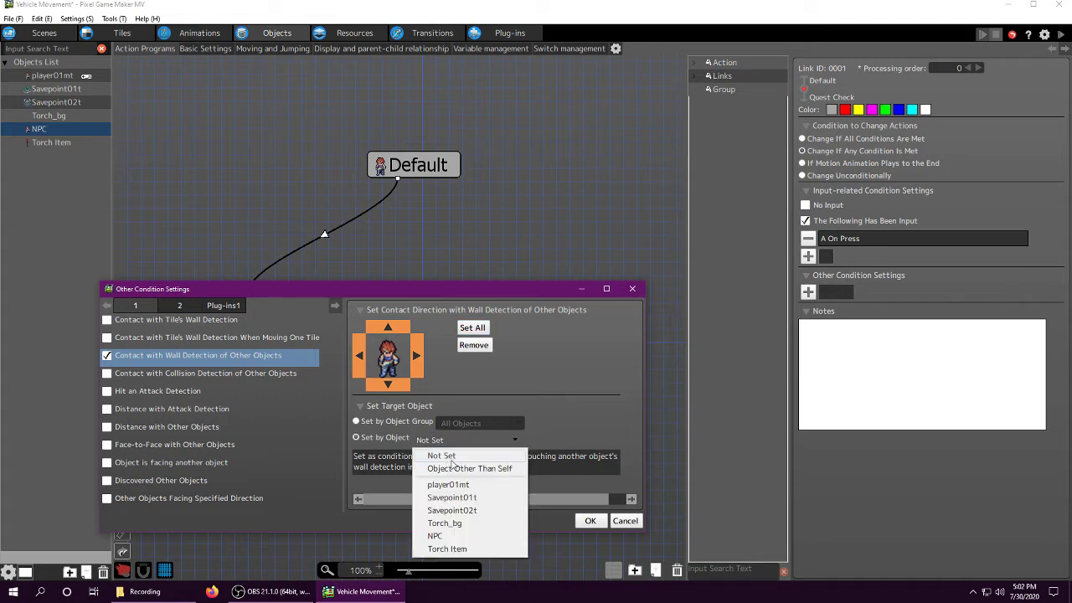
click(449, 485)
click(590, 521)
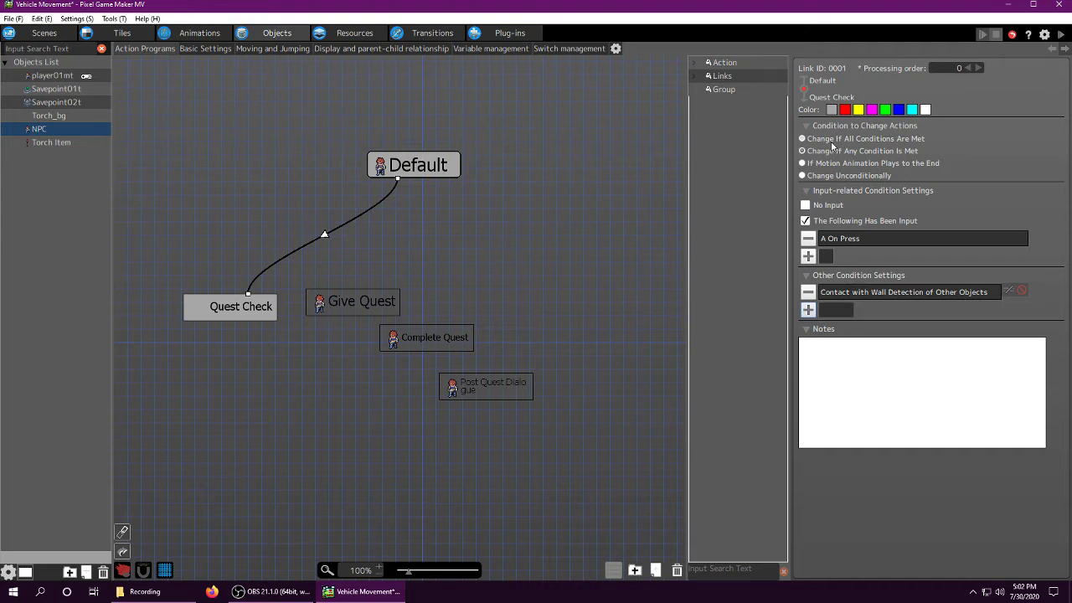
click(905, 139)
click(249, 310)
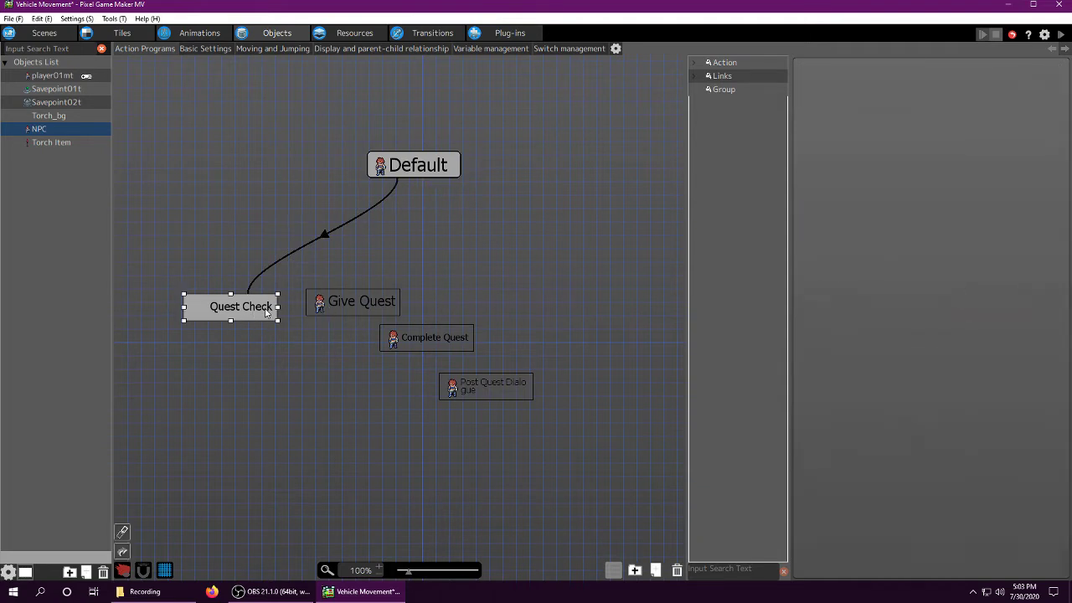
right_click(265, 310)
click(293, 330)
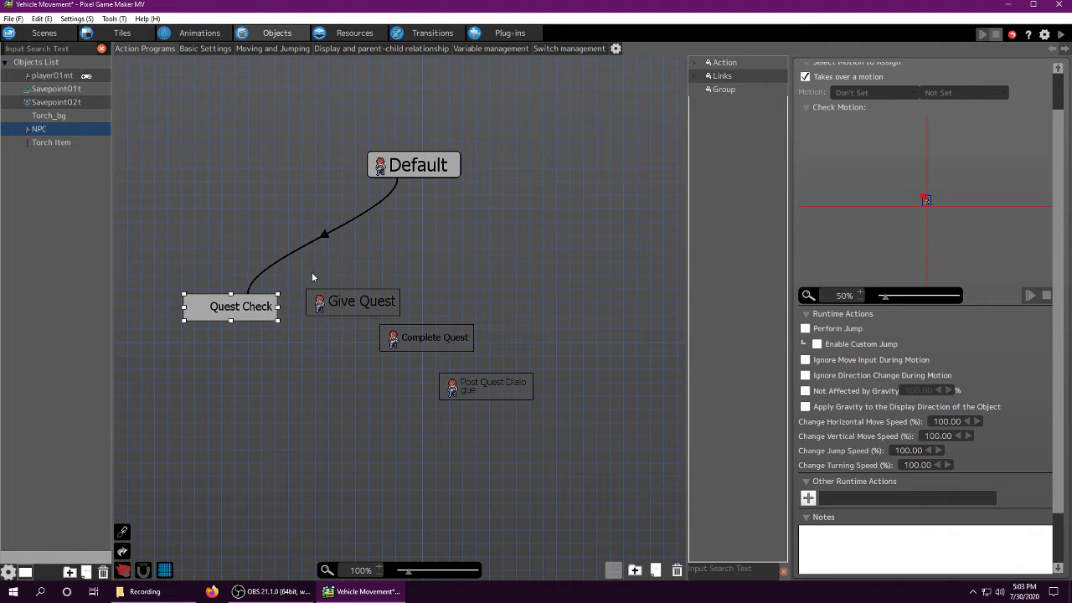
Step: Shift the end point of the Default-to-Quest Check link slightly left along the Quest Check box
click(328, 234)
click(259, 319)
click(327, 237)
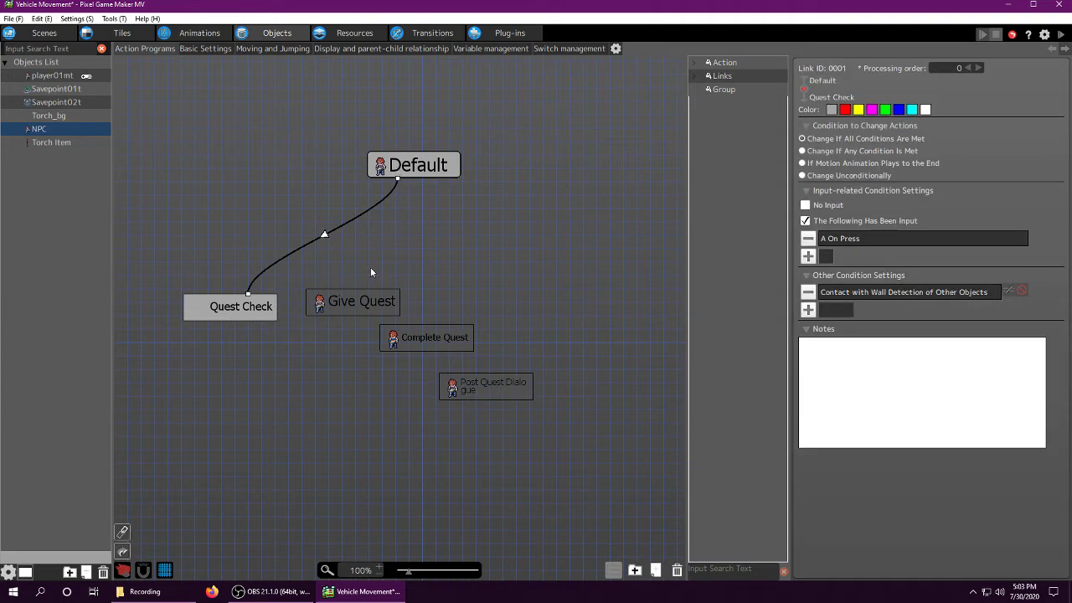
mouse_move(248, 294)
mouse_down()
mouse_move(352, 298)
mouse_move(258, 284)
mouse_move(237, 302)
mouse_up()
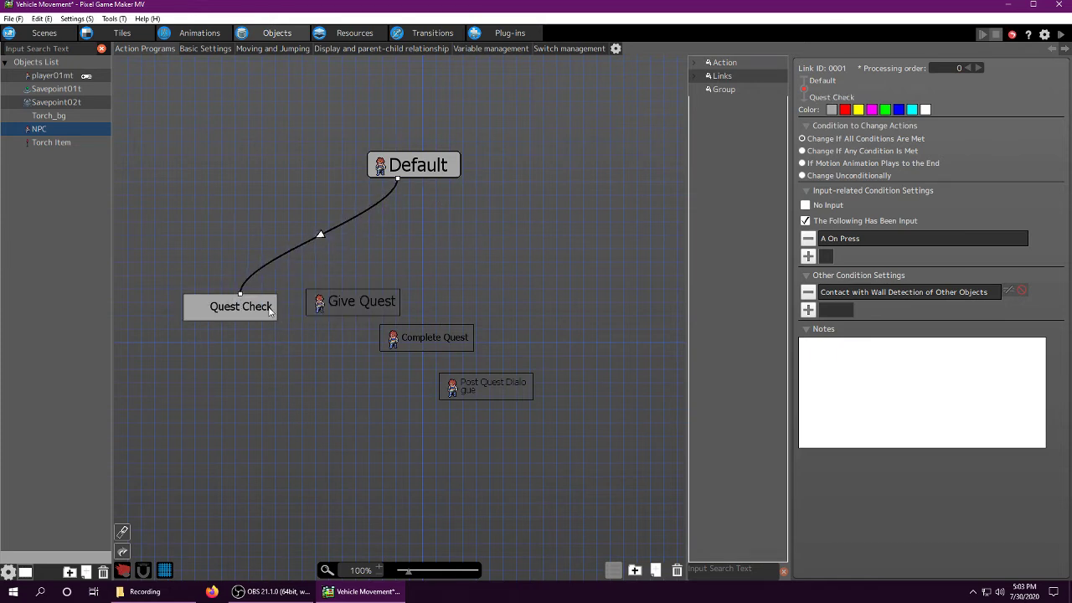
Step: Create a link from Quest Check to Give Quest that changes actions only if all conditions are met
right_click(270, 309)
click(299, 326)
click(311, 308)
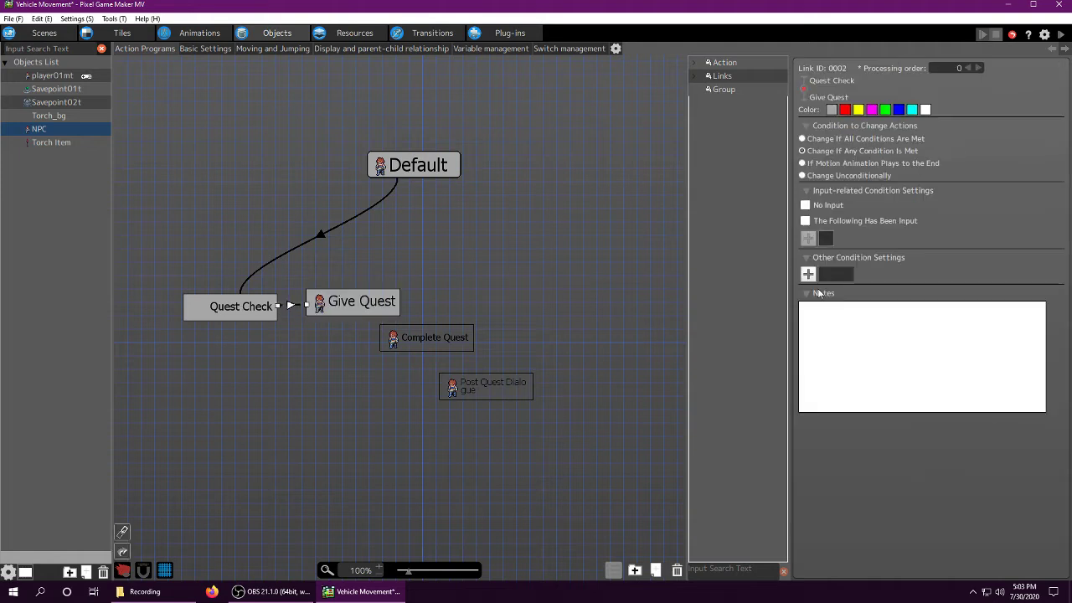
click(829, 139)
Step: Add a Switch/Variable Changes condition to the Give Quest link requiring the Vehicle Movement Common switch 3 Torches Completed to be OFF
click(809, 274)
click(181, 305)
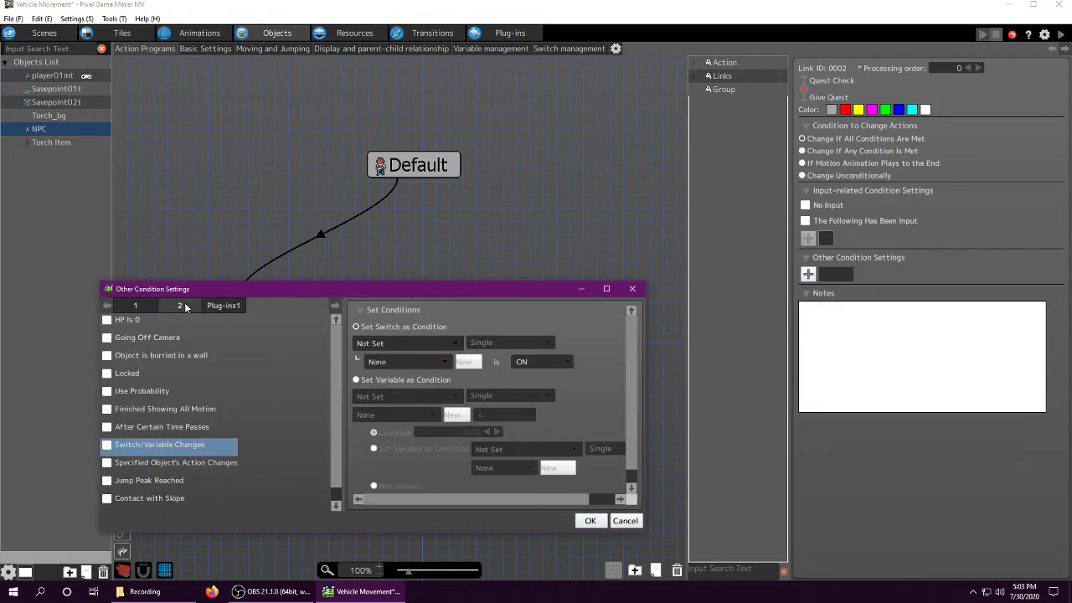
click(116, 448)
click(423, 344)
click(402, 386)
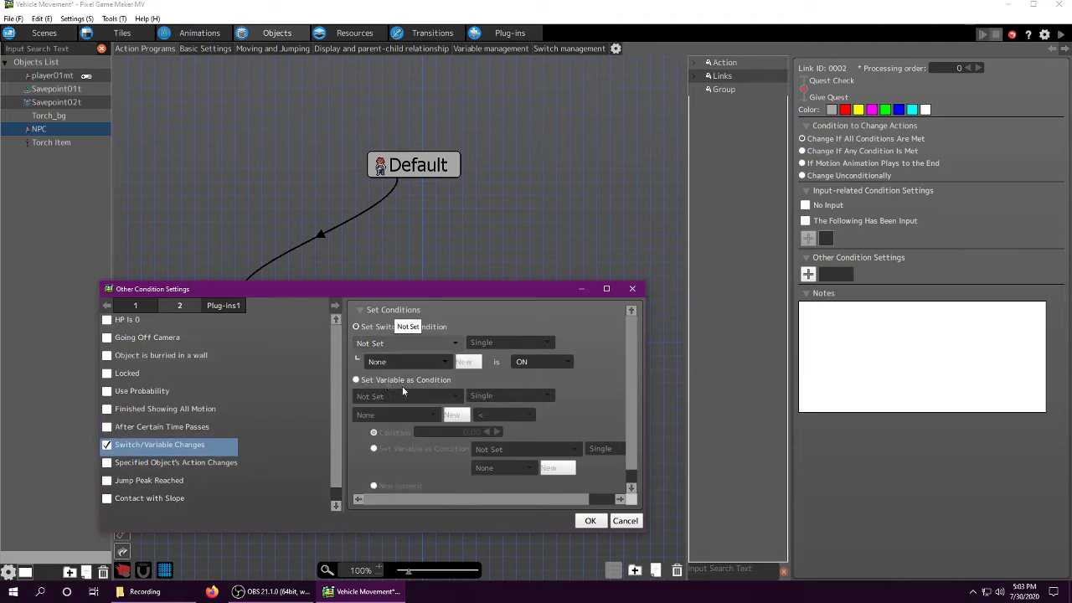
click(417, 362)
click(410, 505)
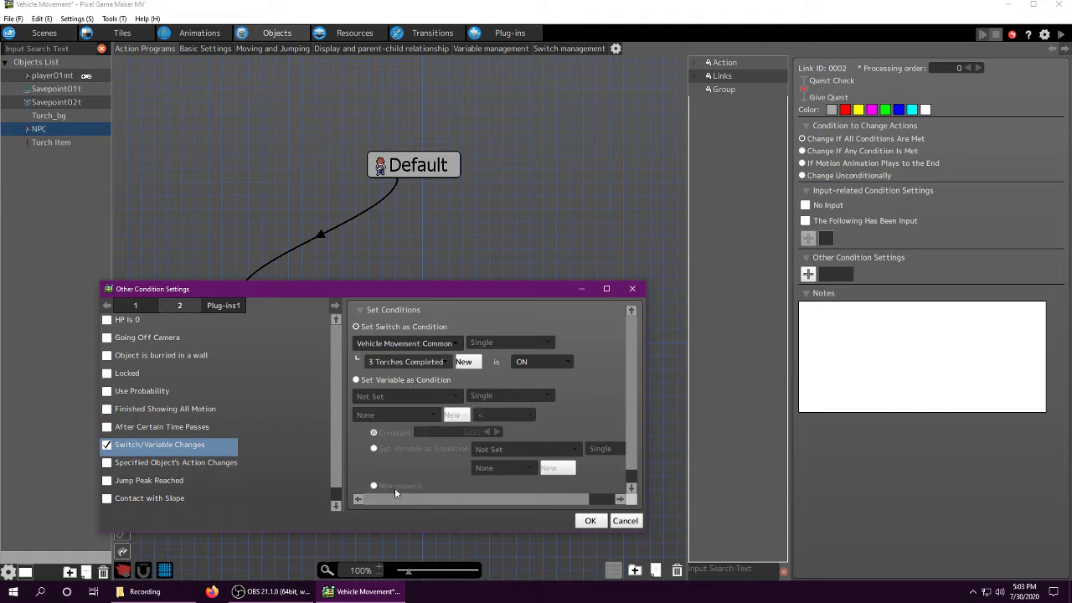
click(541, 362)
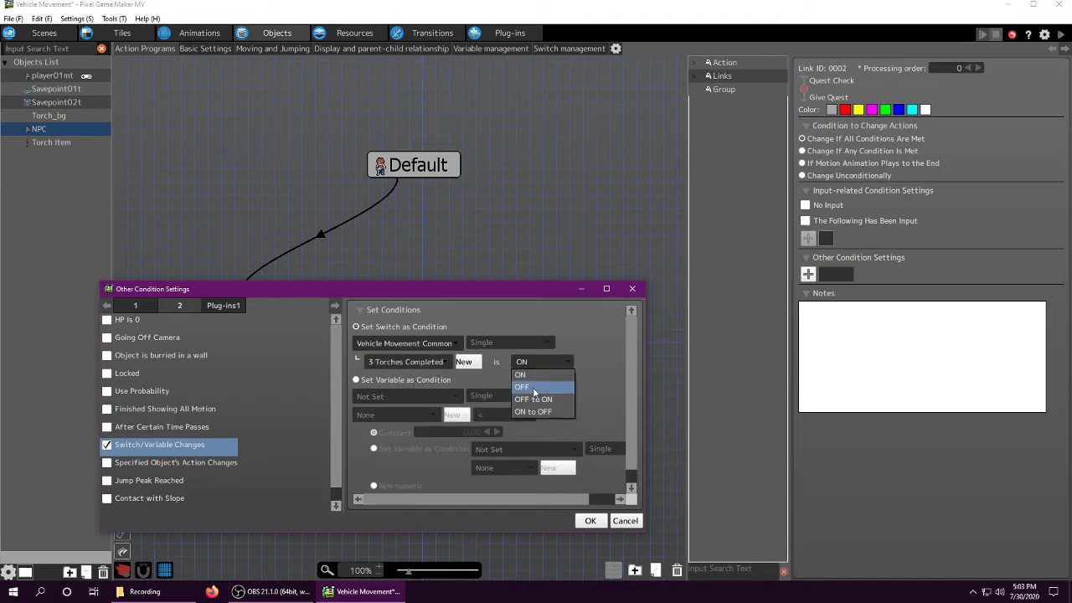
click(548, 387)
click(600, 522)
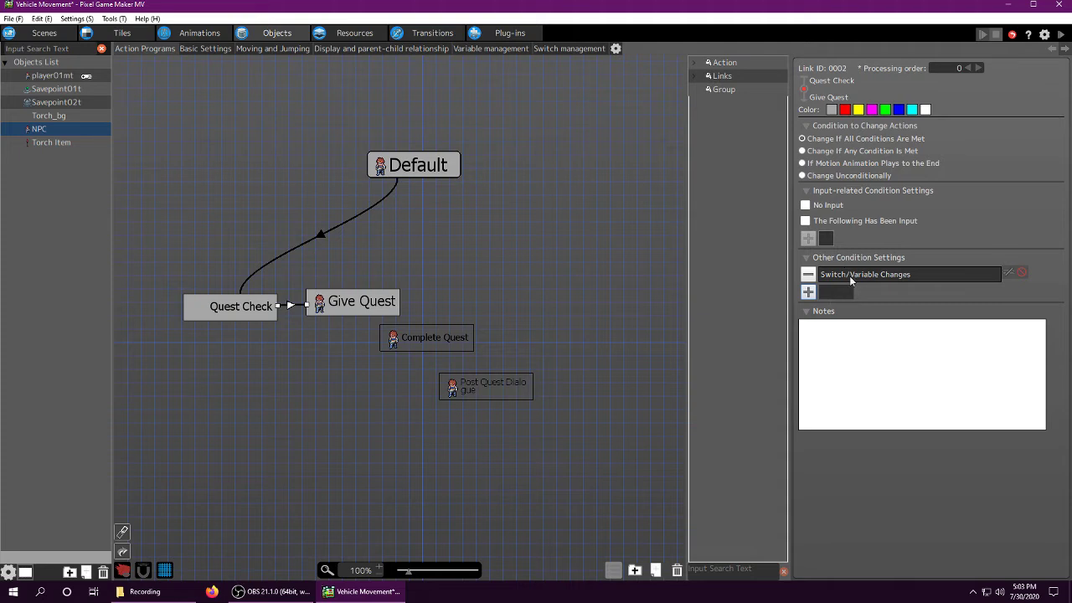
Step: Add a second Switch/Variable Changes condition requiring the Vehicle Movement Common variable # of Torches to be < the constant 3
click(809, 292)
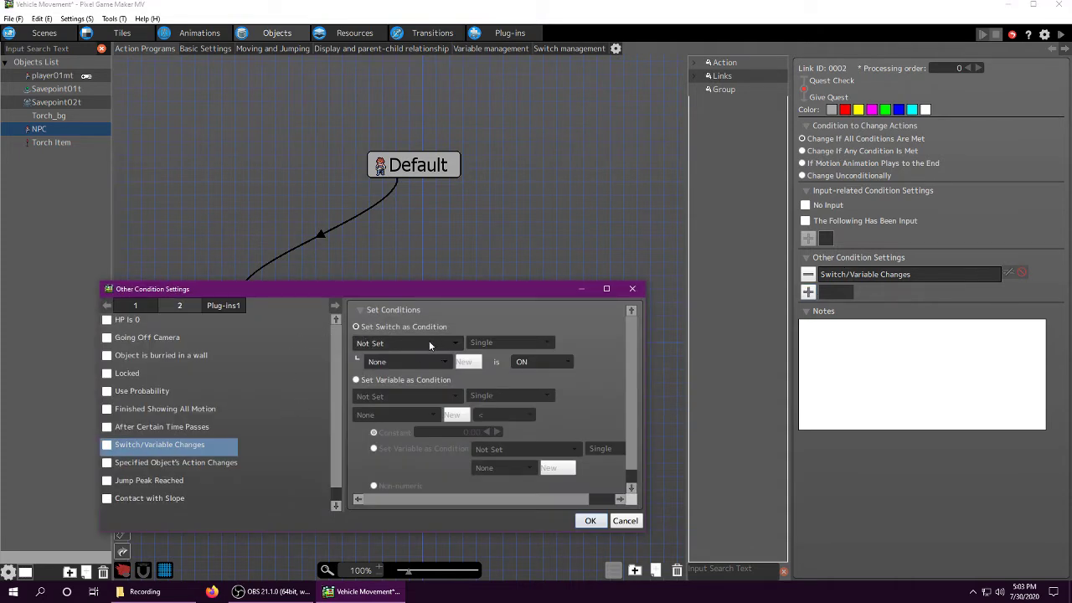
click(363, 383)
click(401, 395)
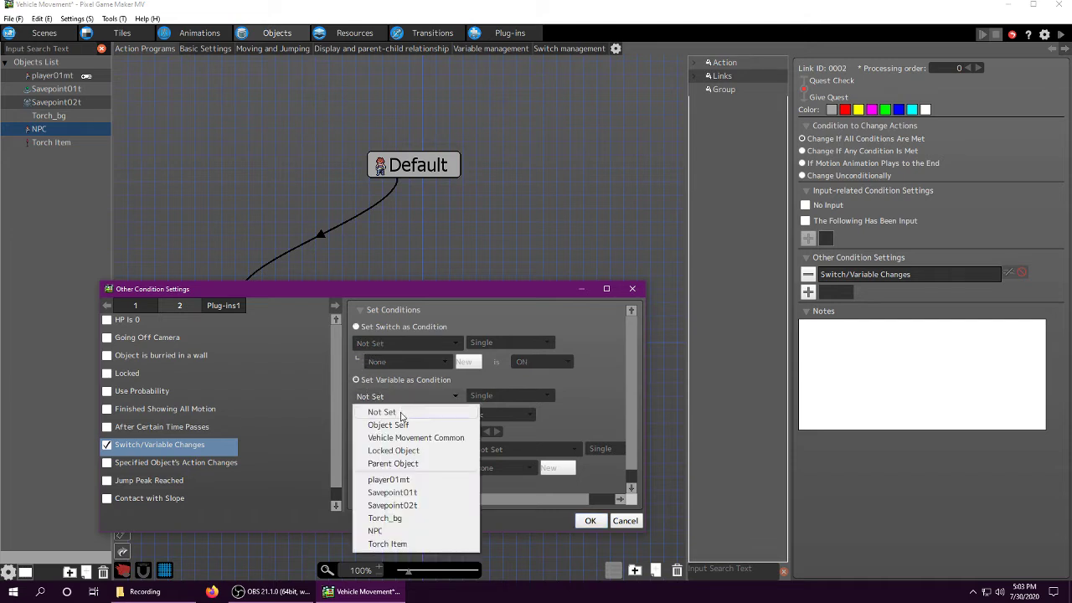
click(401, 439)
click(398, 413)
click(397, 310)
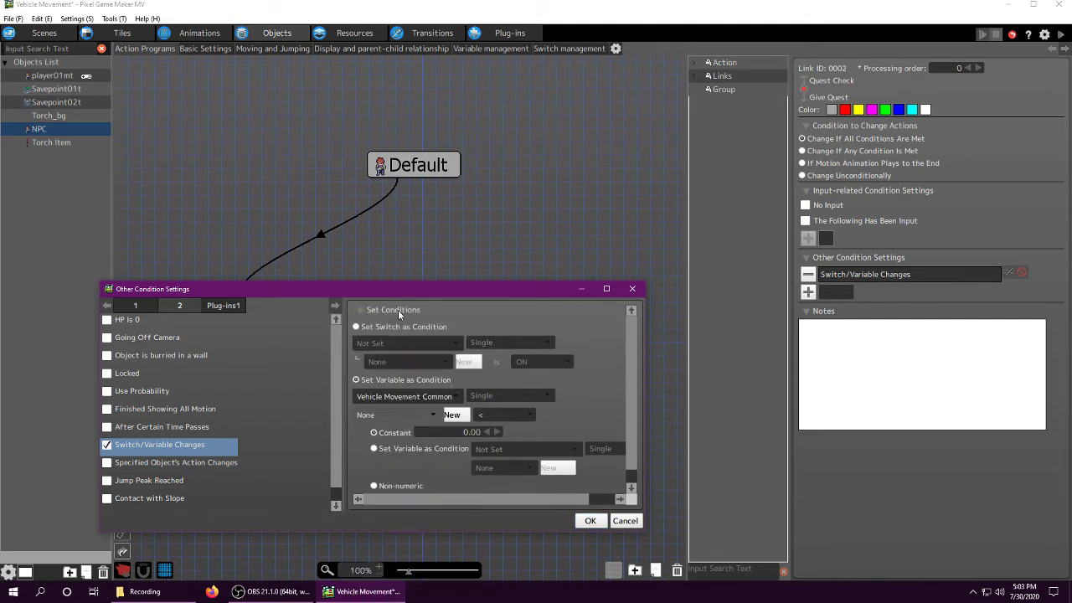
double_click(497, 432)
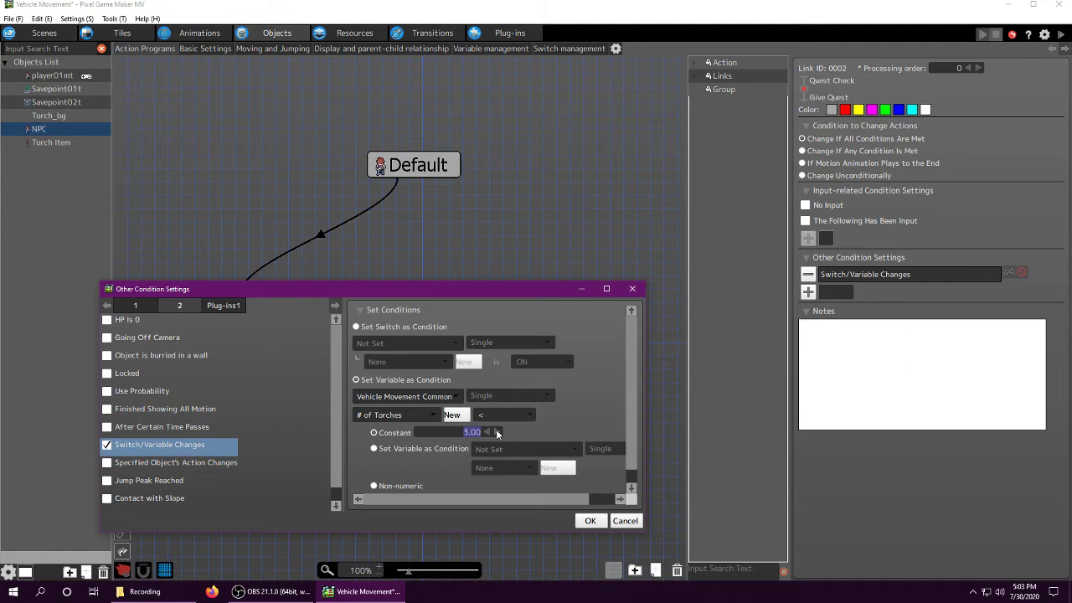
click(499, 415)
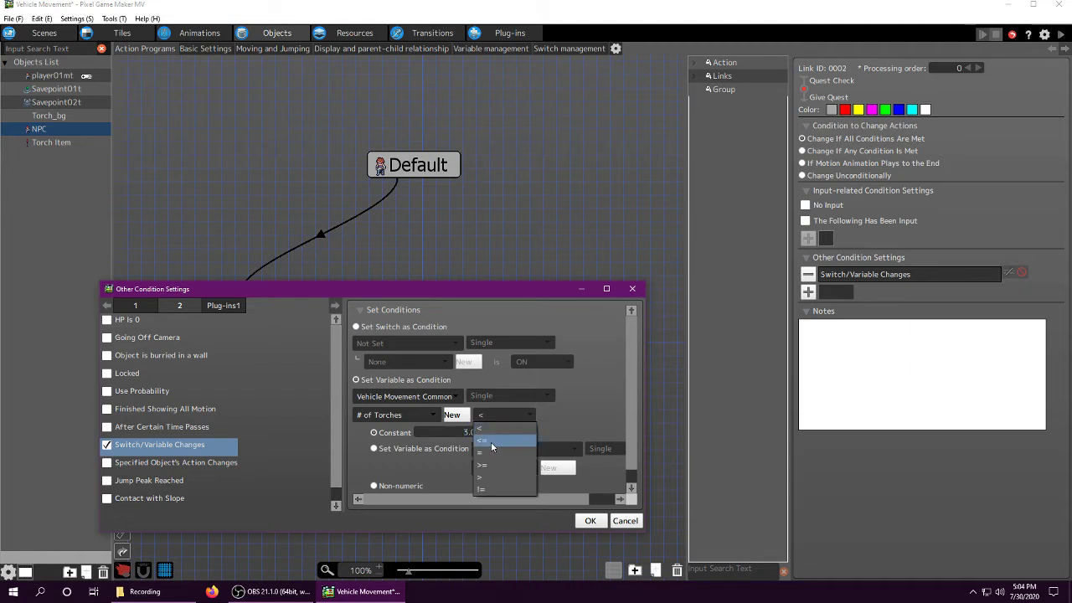
click(494, 432)
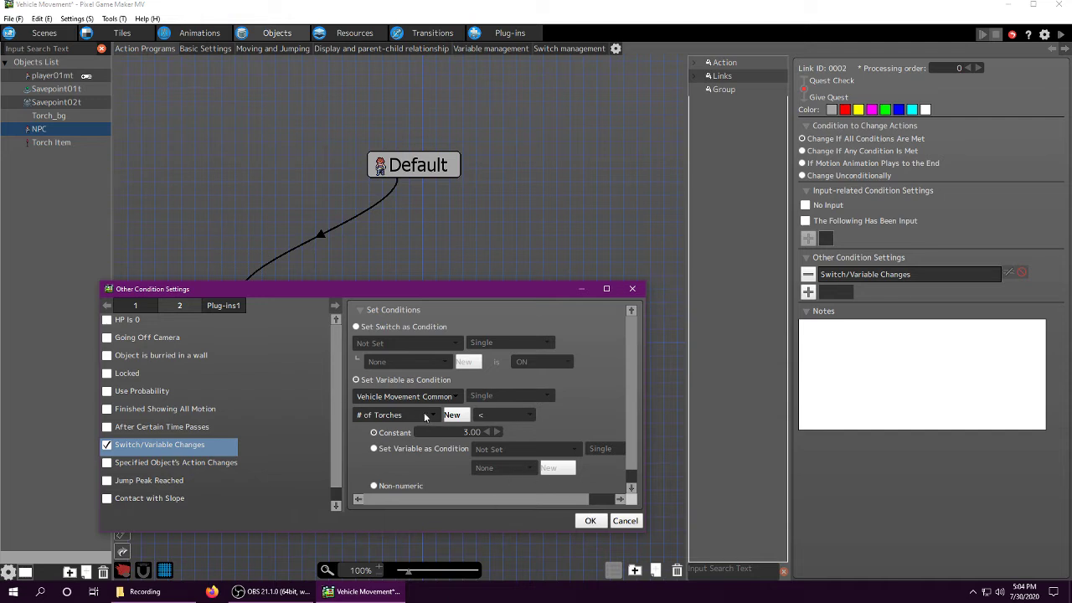
click(590, 520)
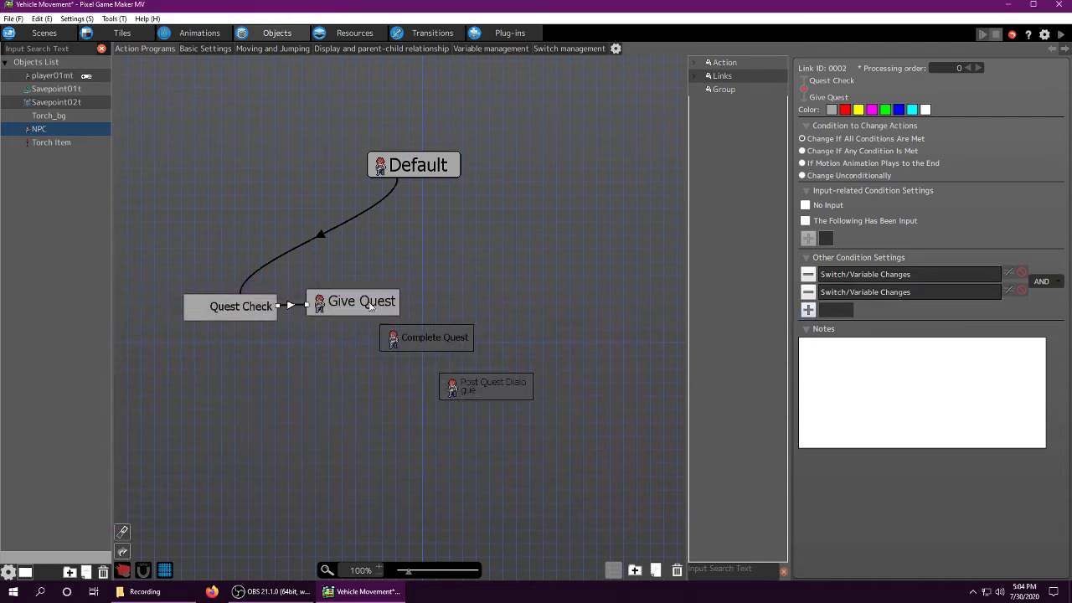
Step: Review the switch condition on the Give Quest link and the Give Quest action's runtime actions
double_click(891, 276)
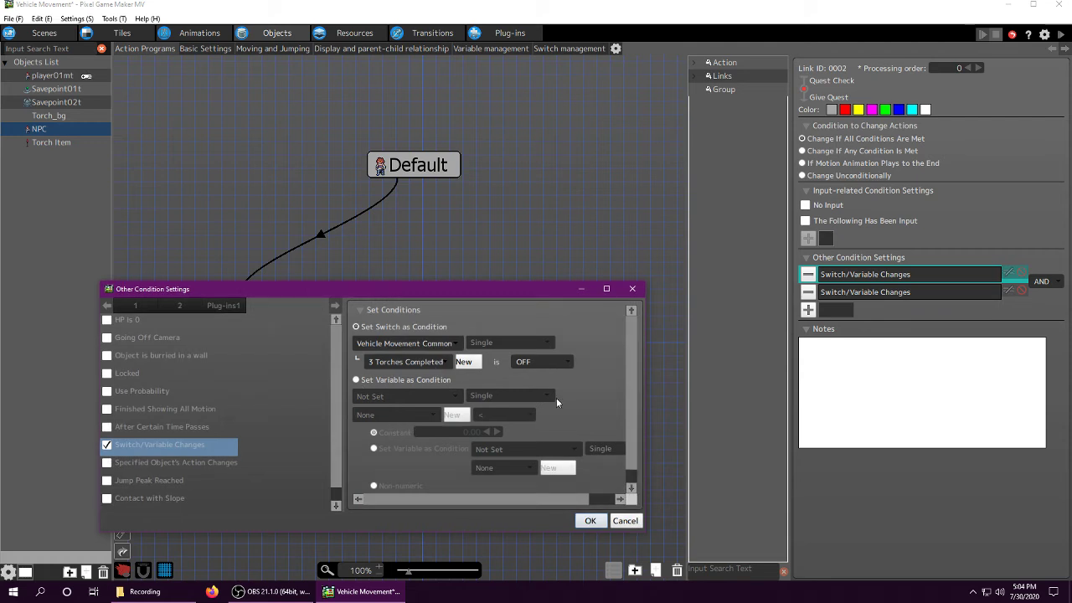
click(610, 521)
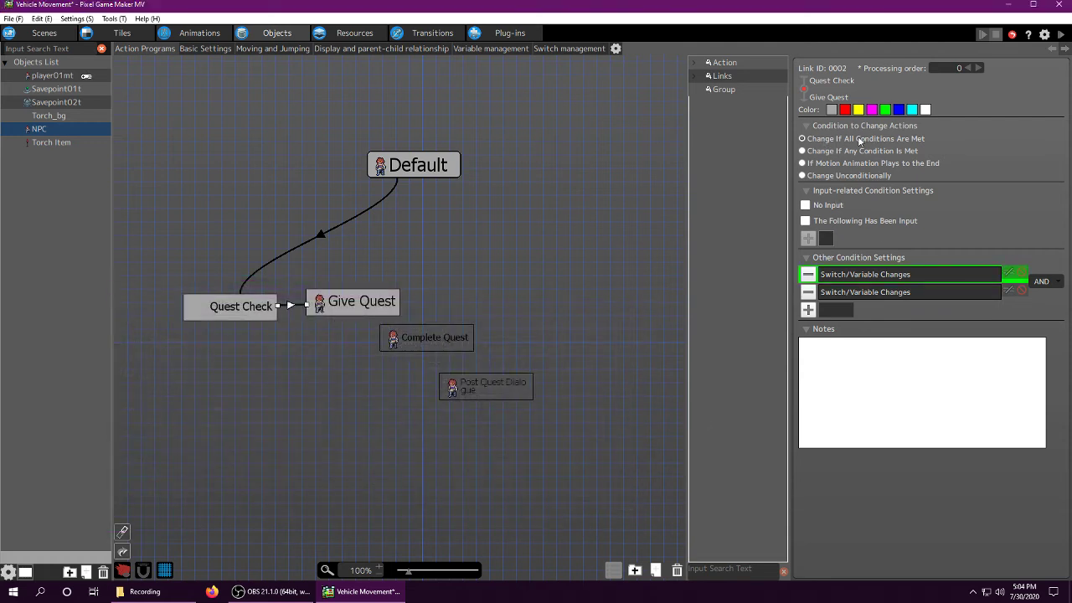
click(336, 307)
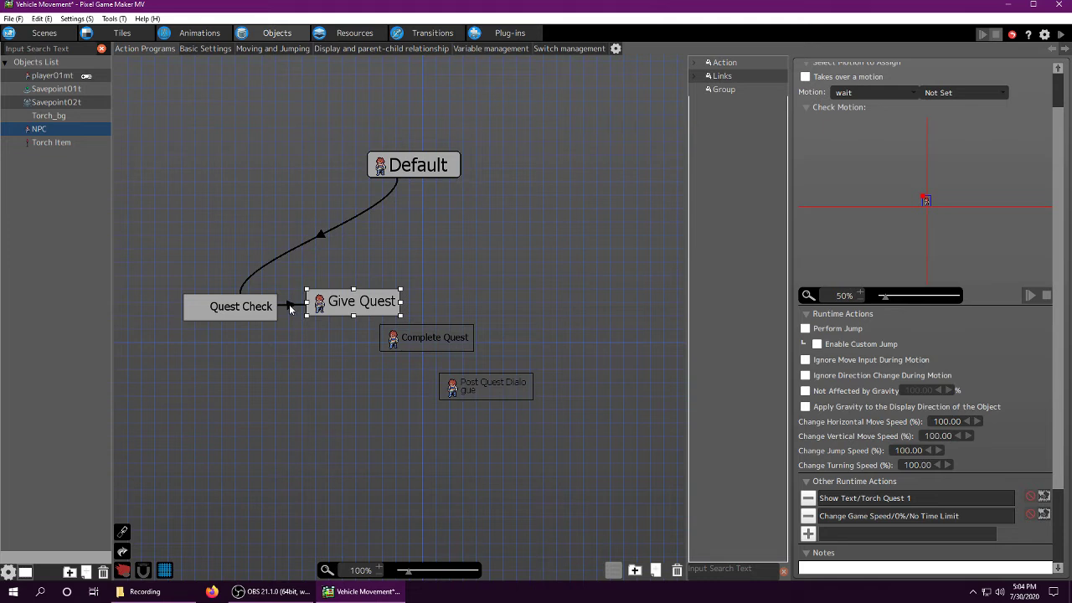
Step: Create a link from Quest Check to Complete Quest with the same conditions as the Give Quest link
click(288, 305)
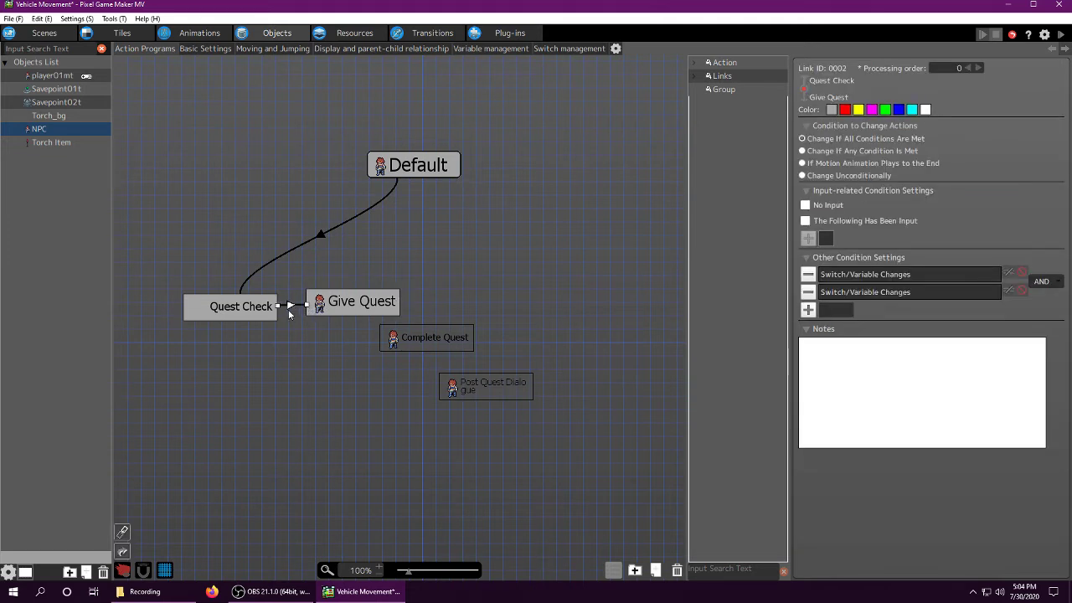
right_click(273, 312)
click(321, 440)
click(402, 343)
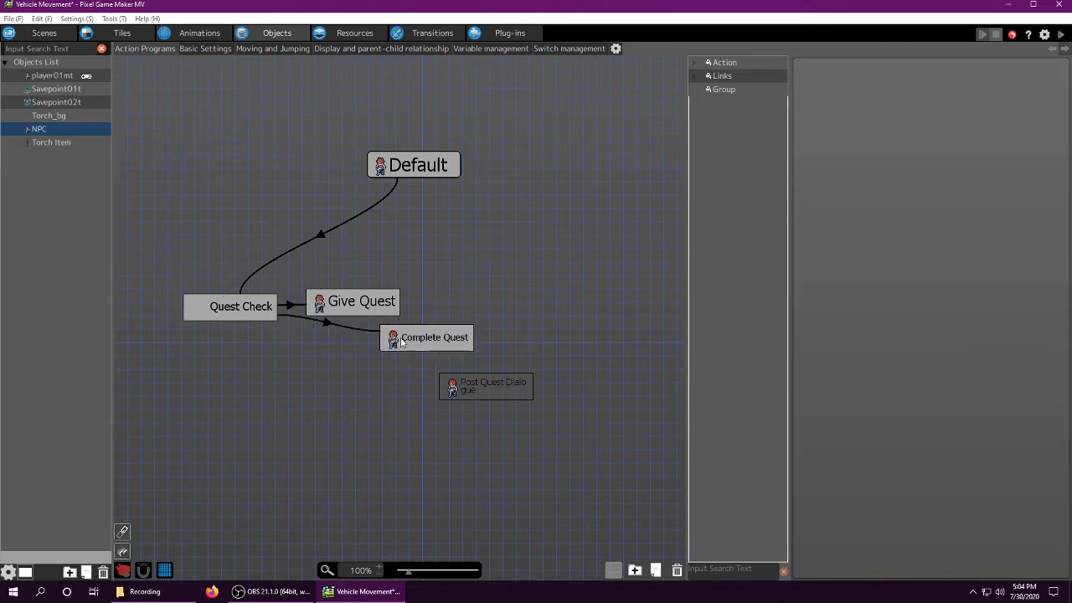
Step: Change the Complete Quest link's # of Torches condition to use the >= comparison
click(330, 323)
double_click(841, 293)
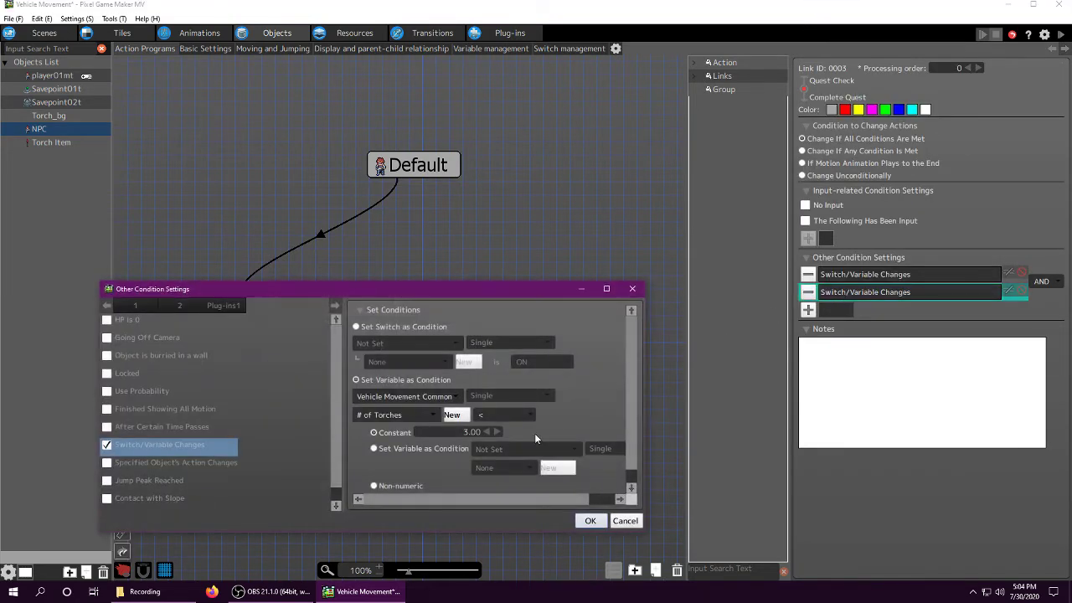
click(490, 414)
click(493, 465)
click(590, 521)
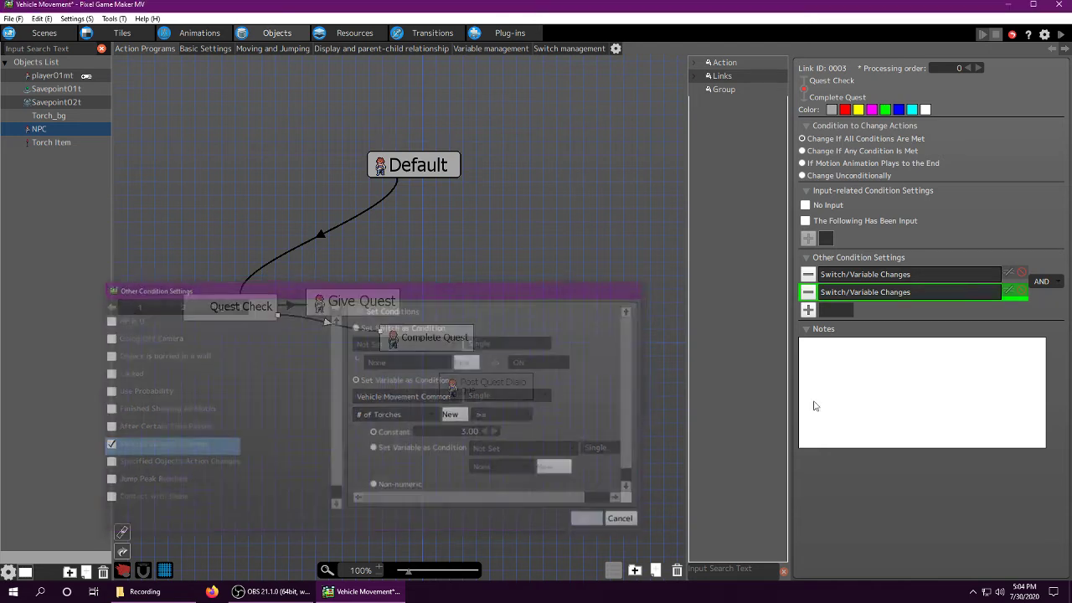
Step: Review both conditions on the Complete Quest link and the Complete Quest action's runtime actions
double_click(889, 278)
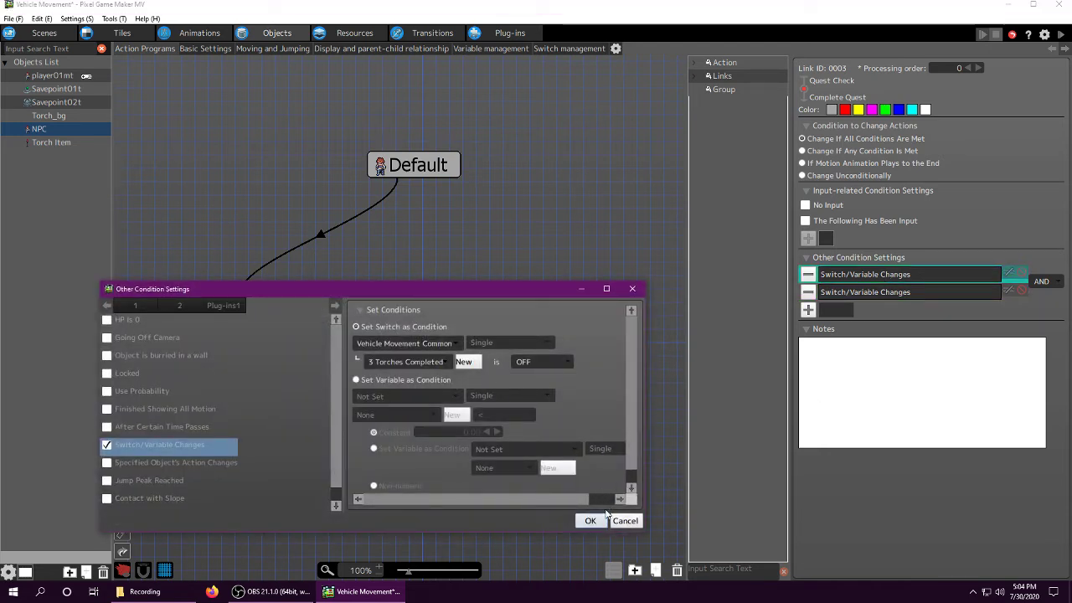
click(589, 519)
double_click(837, 293)
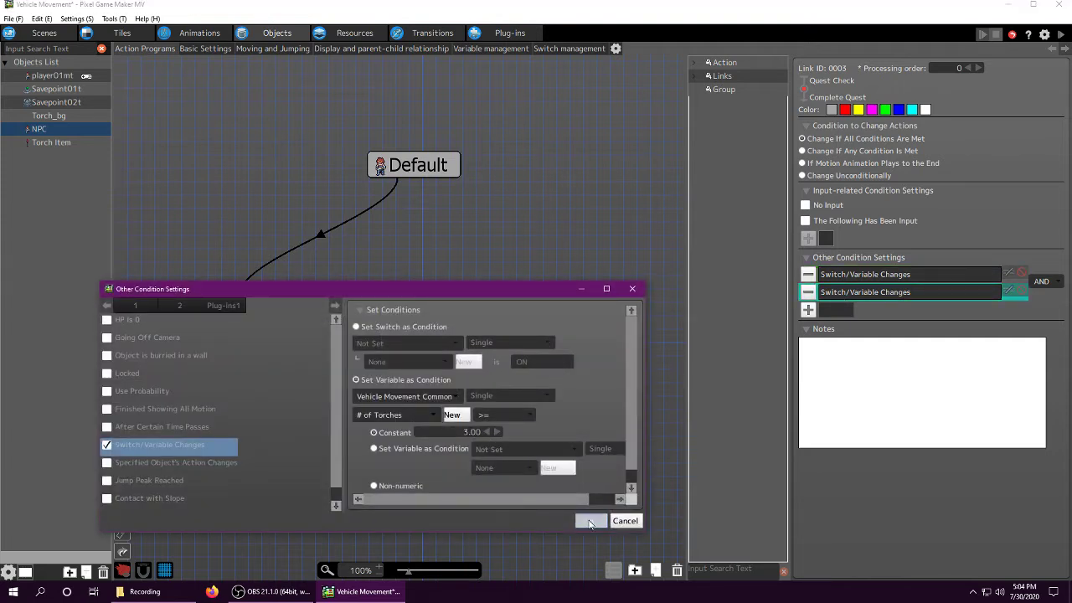
click(590, 520)
click(410, 335)
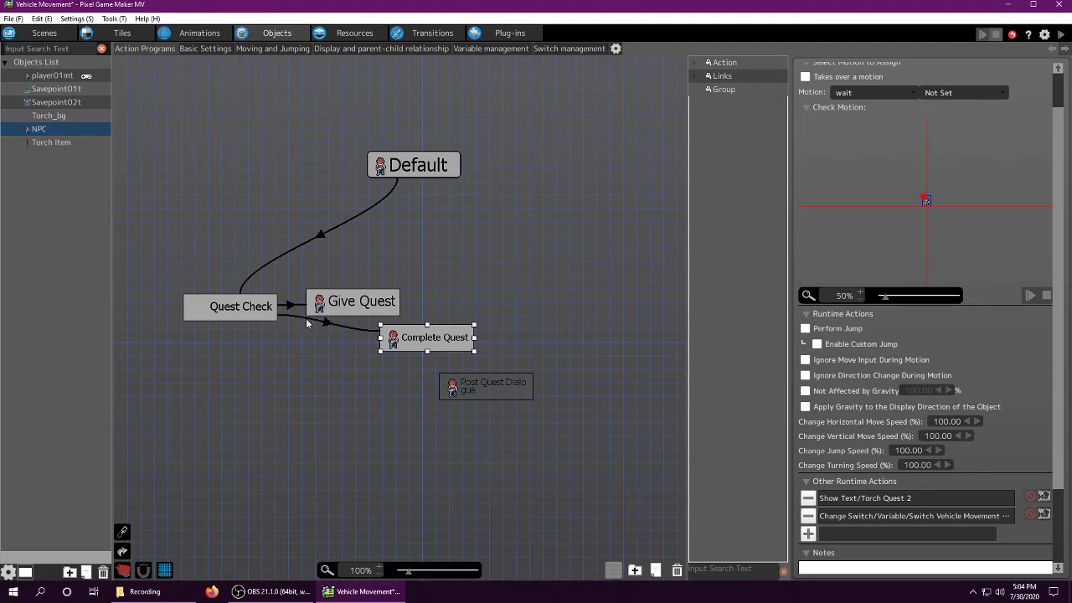
Step: Create a link from Quest Check to Post Quest Dialogue with the same conditions as the existing quest links
right_click(257, 310)
click(287, 327)
click(481, 387)
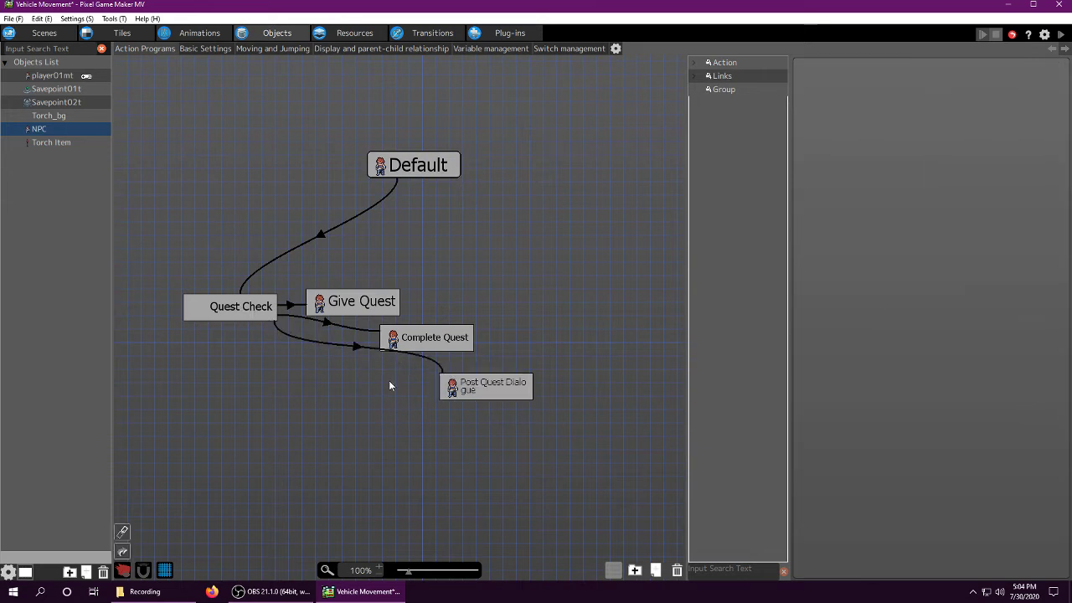
Step: Set the Post Quest Dialogue link's 3 Torches Completed switch condition to ON and remove its # of Torches condition
click(356, 344)
double_click(900, 276)
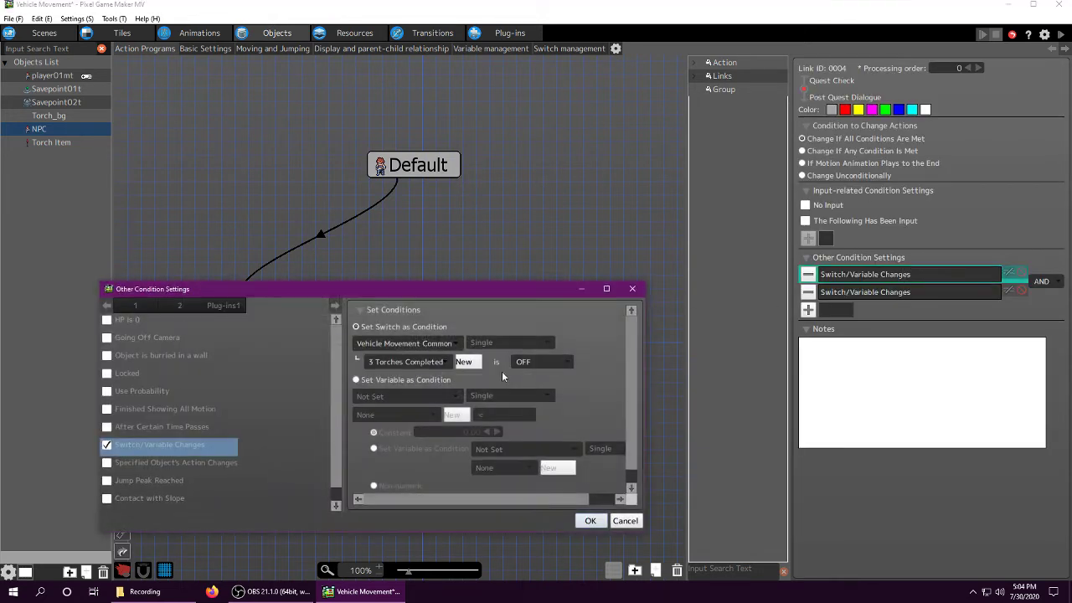
click(540, 361)
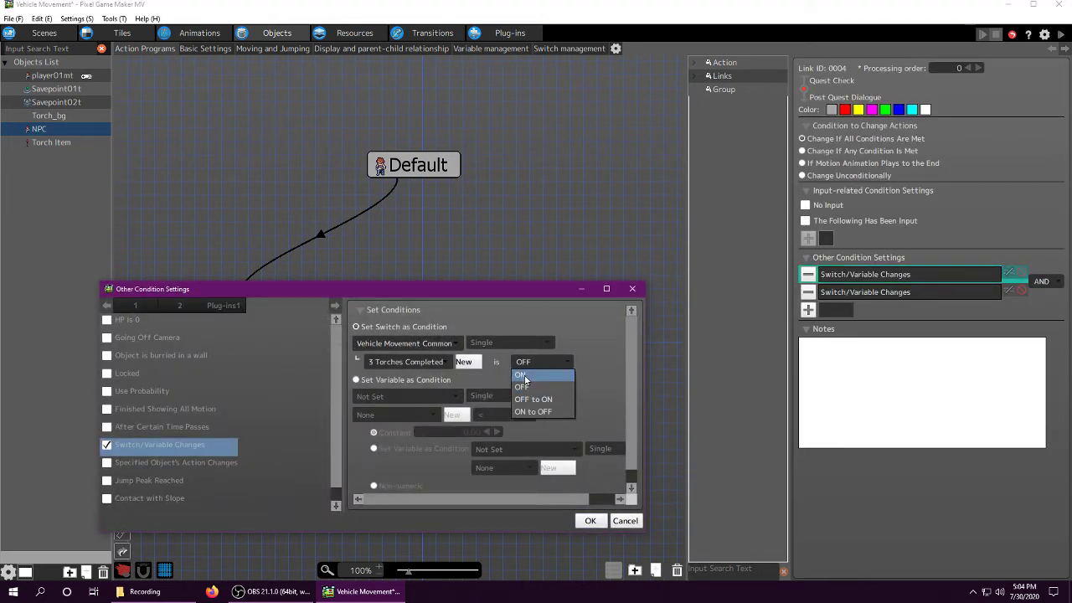
click(540, 376)
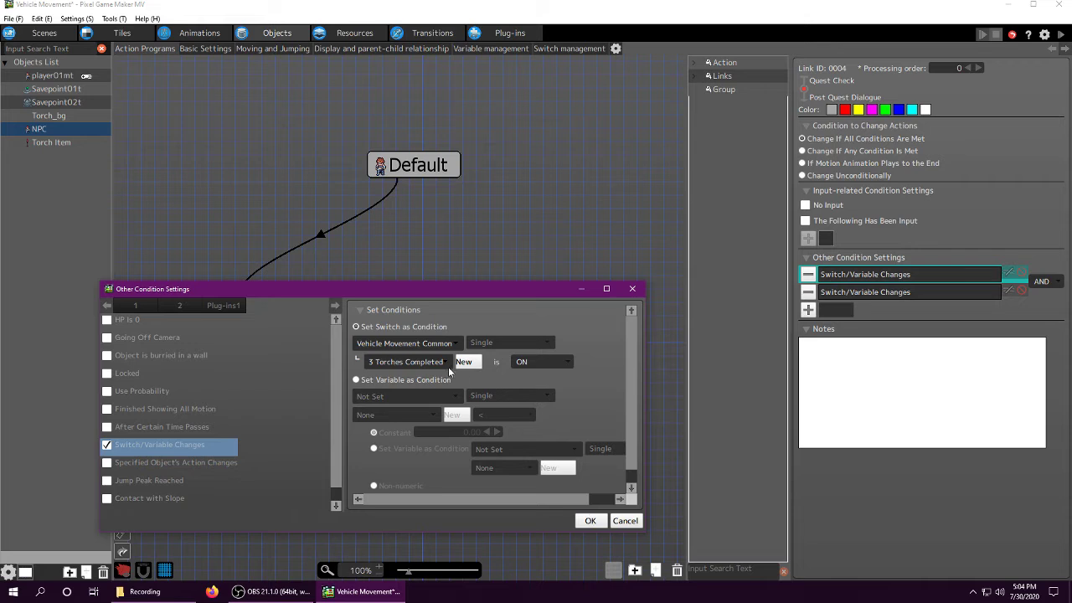
click(590, 520)
click(850, 298)
click(806, 298)
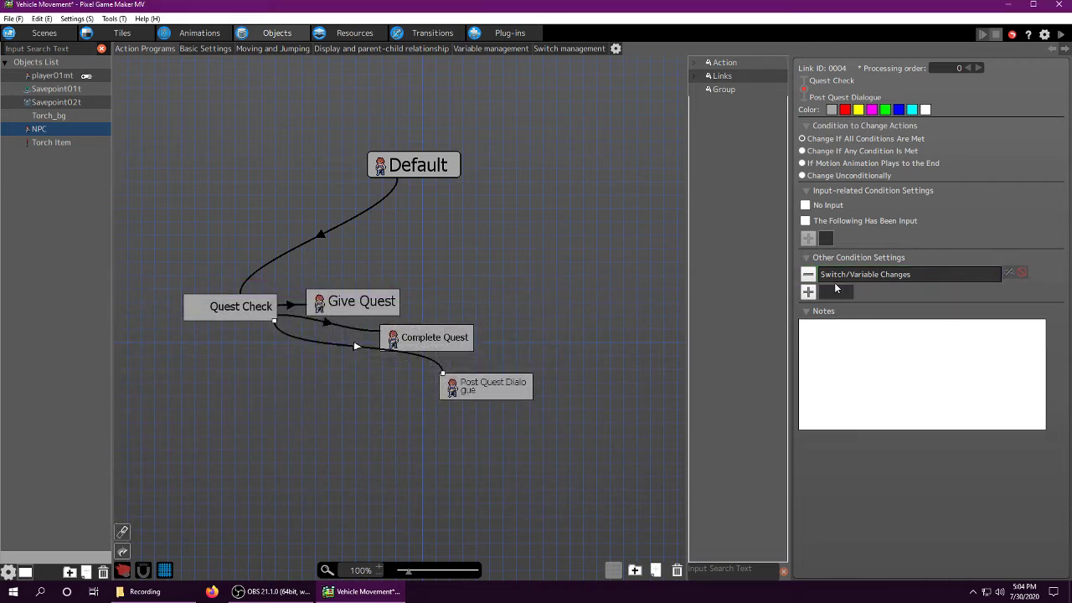
Step: Compare the runtime actions of Post Quest Dialogue, Give Quest and Complete Quest, including Complete Quest's switch change settings
click(459, 392)
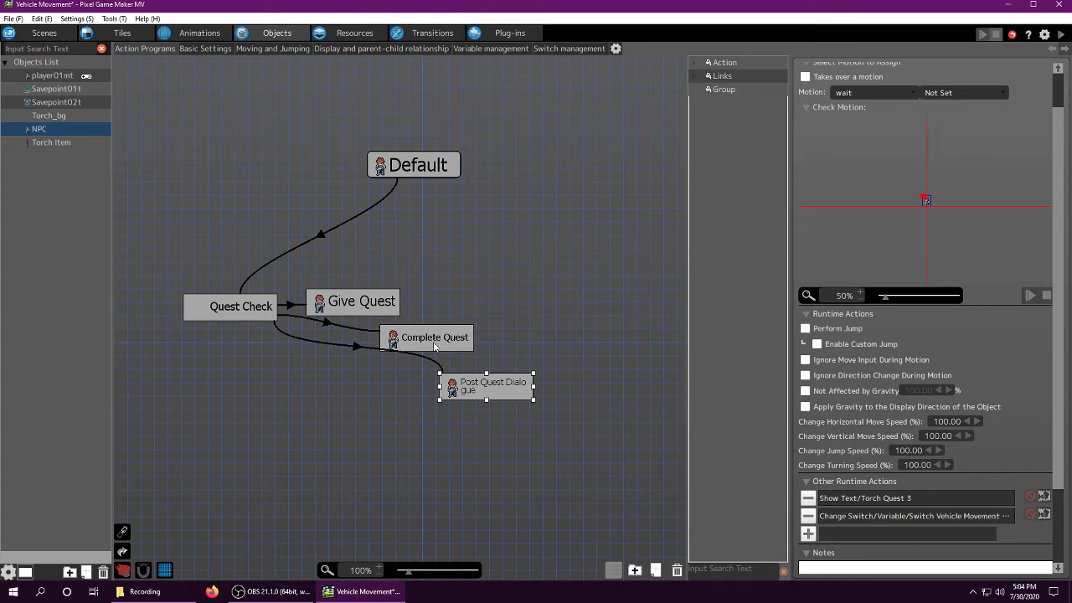
click(386, 316)
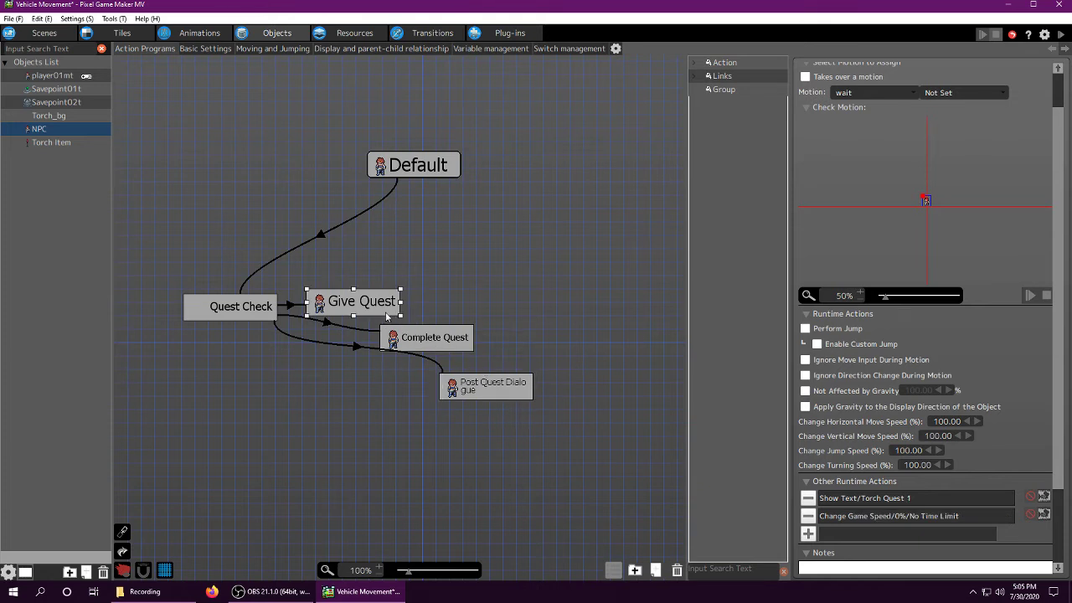
click(444, 339)
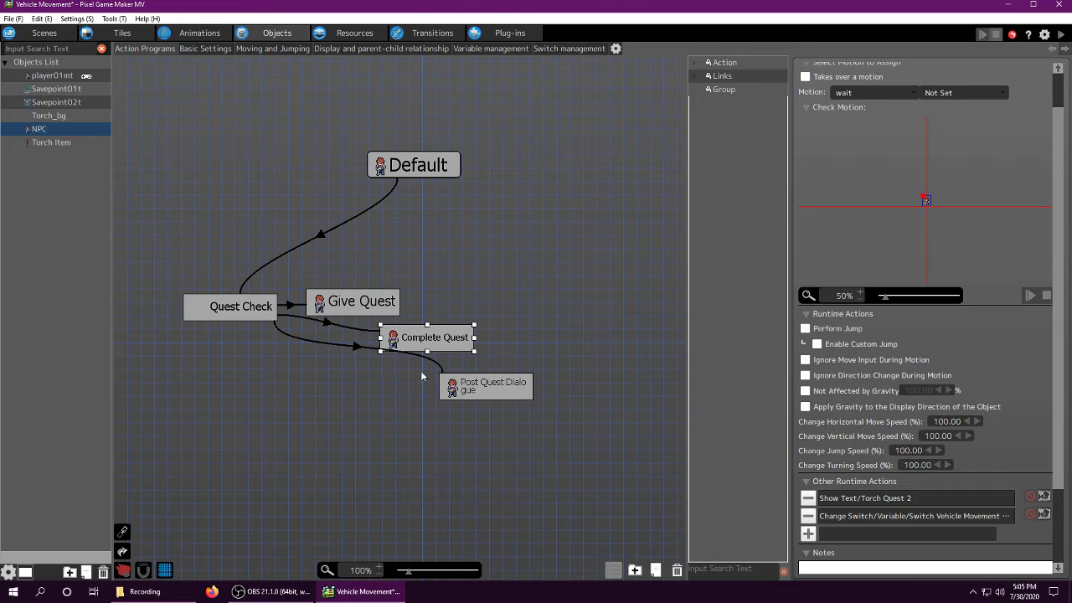
double_click(879, 517)
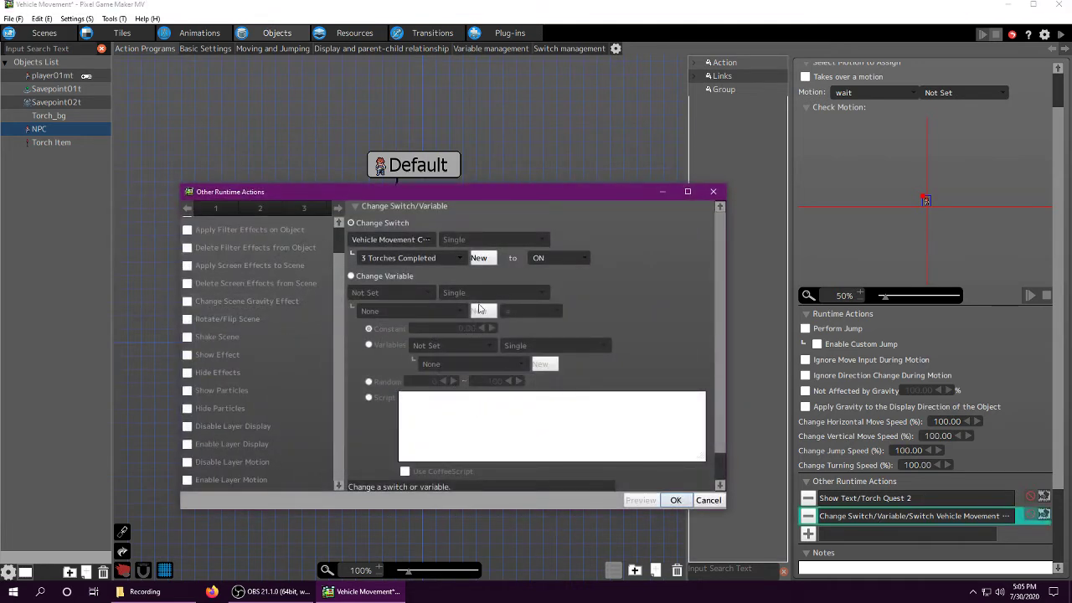
click(676, 501)
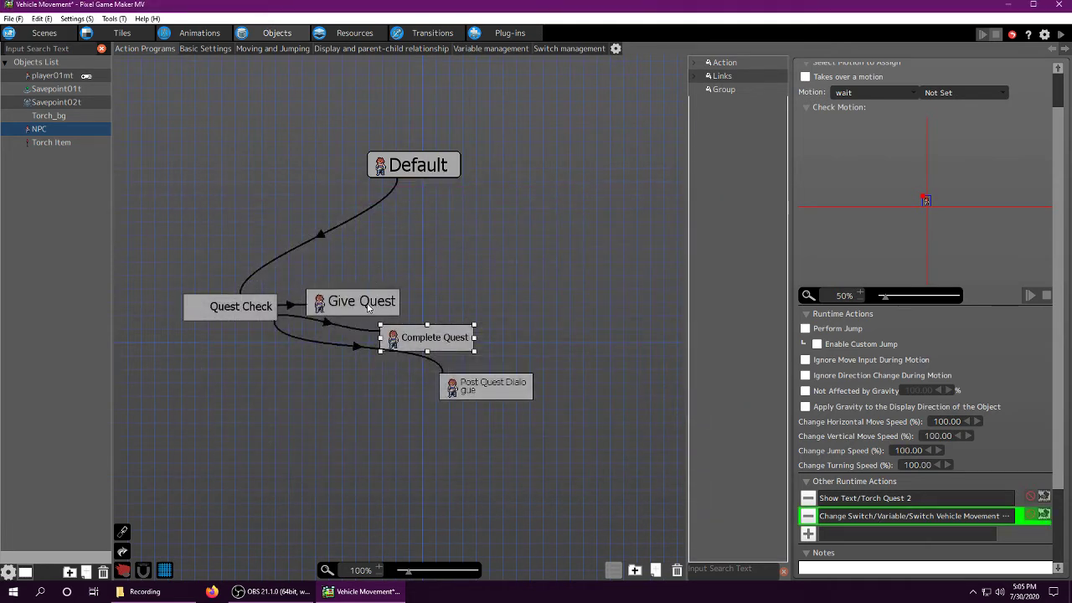
click(367, 307)
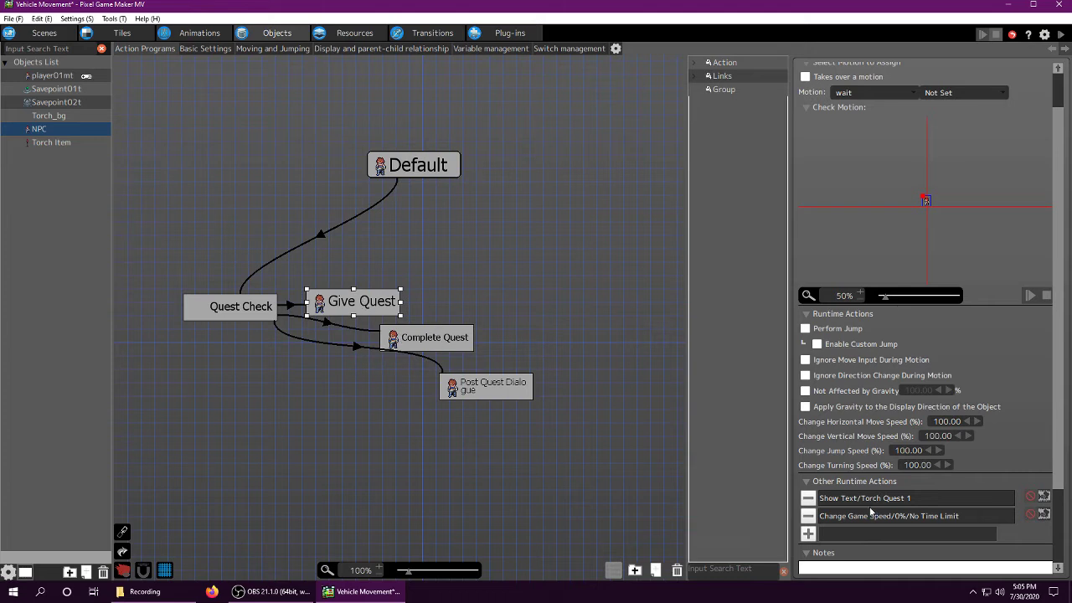
click(424, 345)
click(369, 315)
click(875, 516)
click(441, 345)
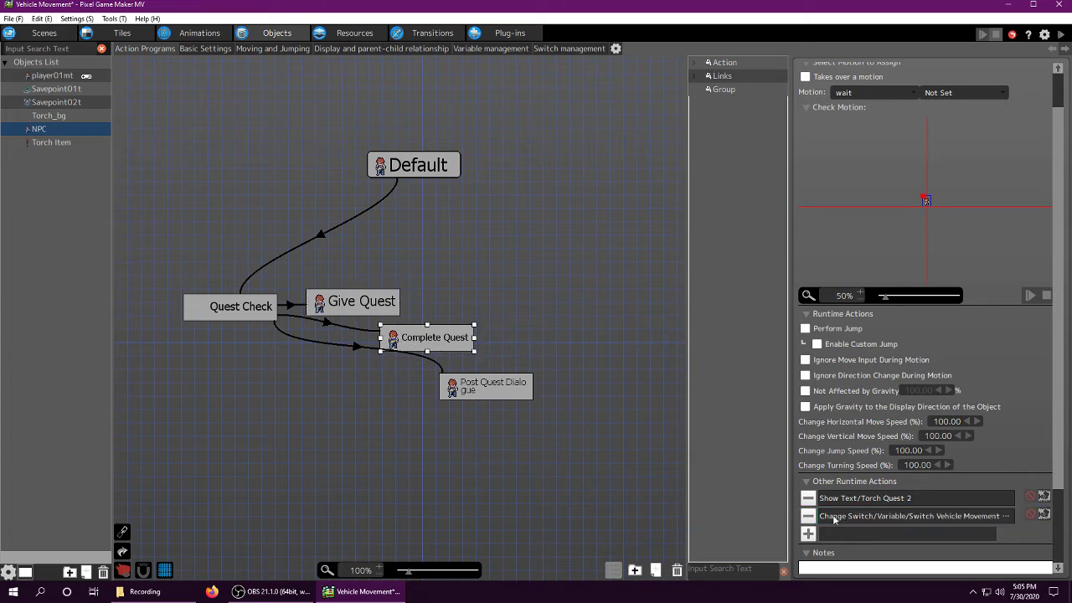
Step: Paste the 0% Change Game Speed action into Complete Quest and Post Quest Dialogue, placing it before each action's Change Switch/Variable entry
key(ctrl+v)
mouse_move(859, 536)
mouse_down()
mouse_move(846, 514)
mouse_move(854, 517)
mouse_up()
click(490, 386)
key(ctrl+v)
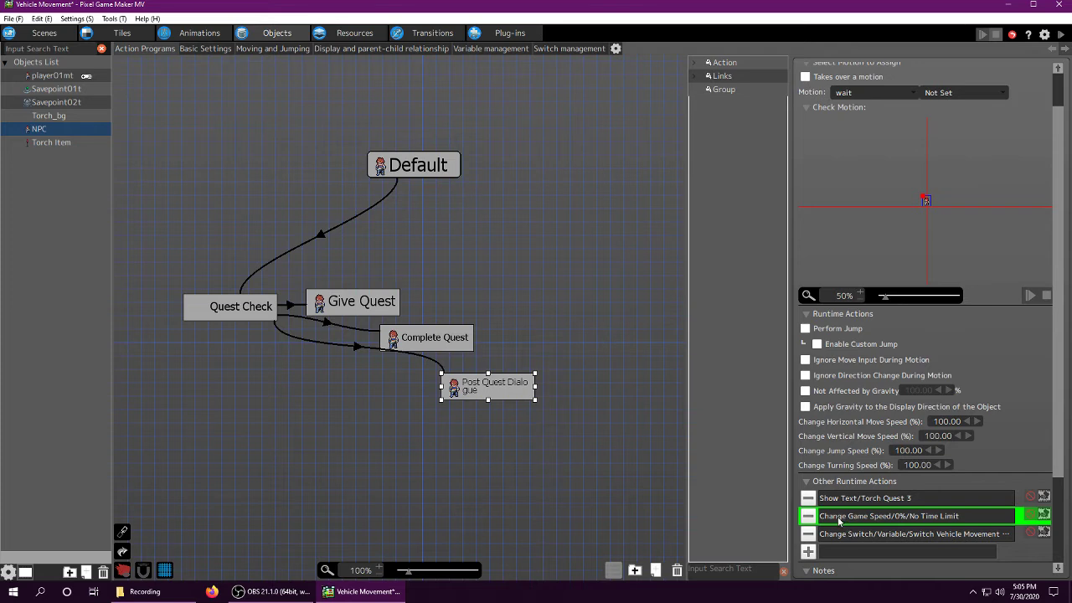
click(430, 340)
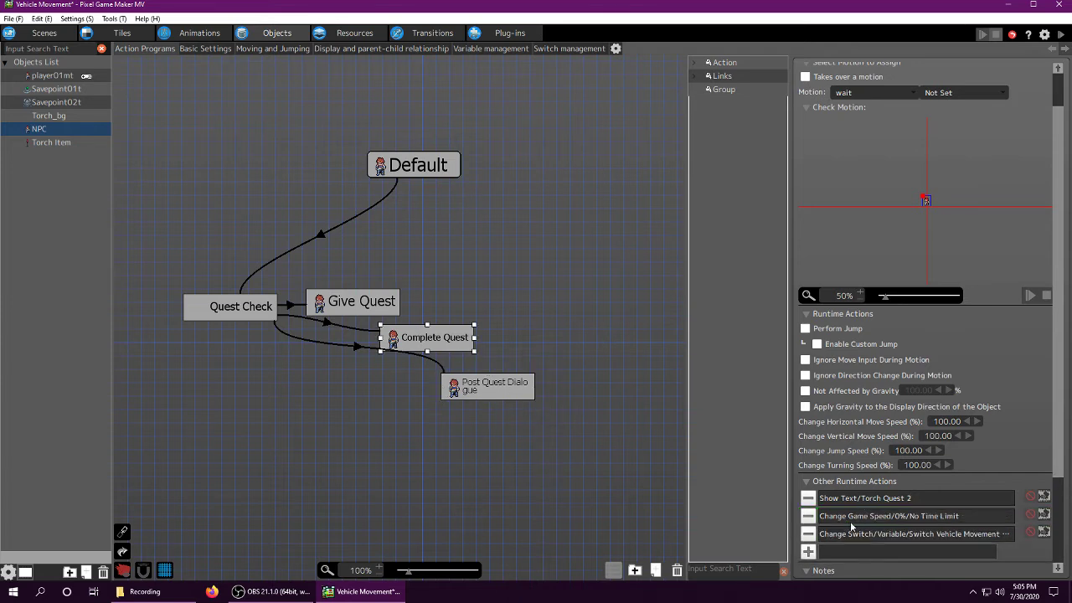
click(490, 389)
drag(867, 536, 856, 511)
Step: Review the quest actions' runtime actions and the conditions on the links from Default and Quest Check
click(362, 312)
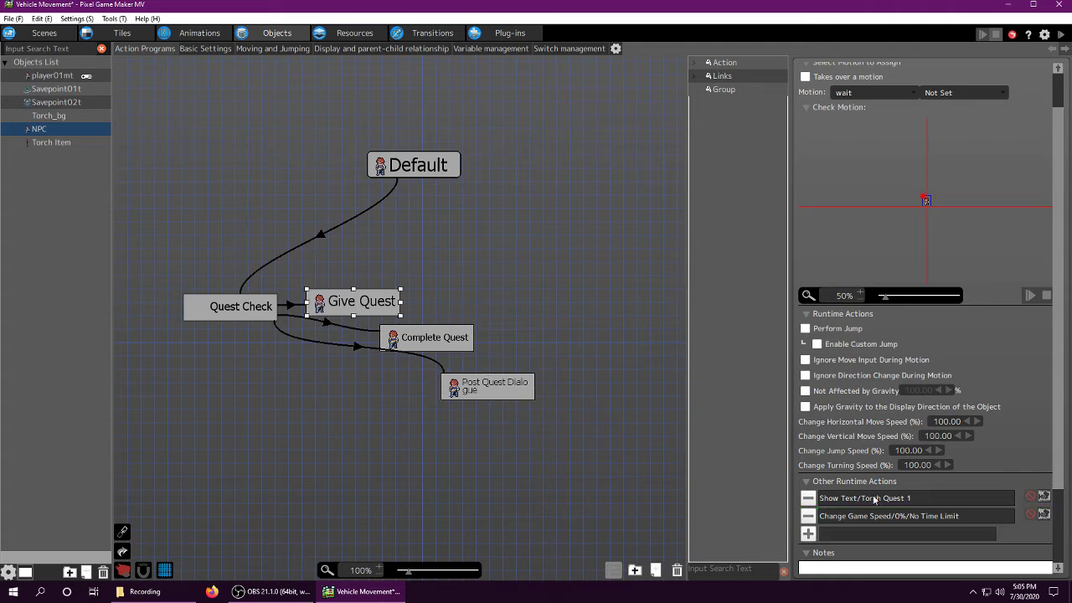
click(403, 332)
click(517, 397)
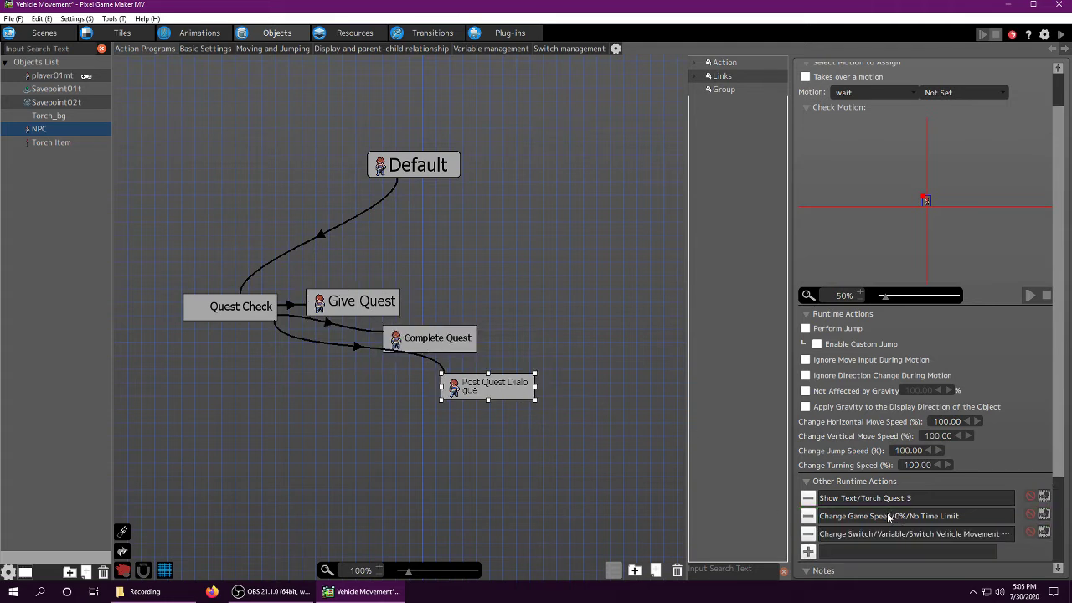
click(365, 307)
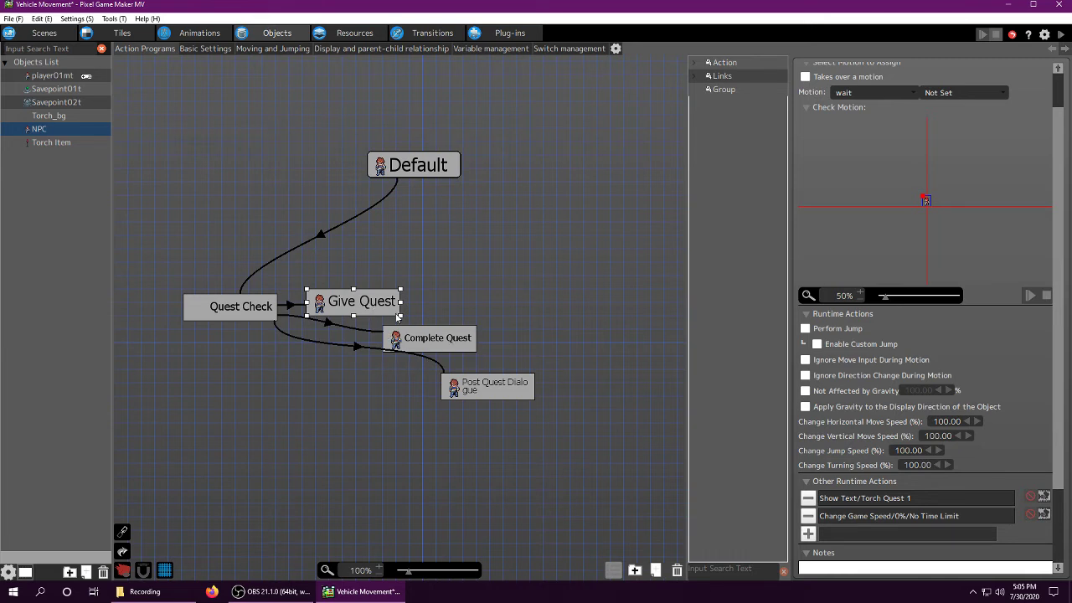
click(290, 308)
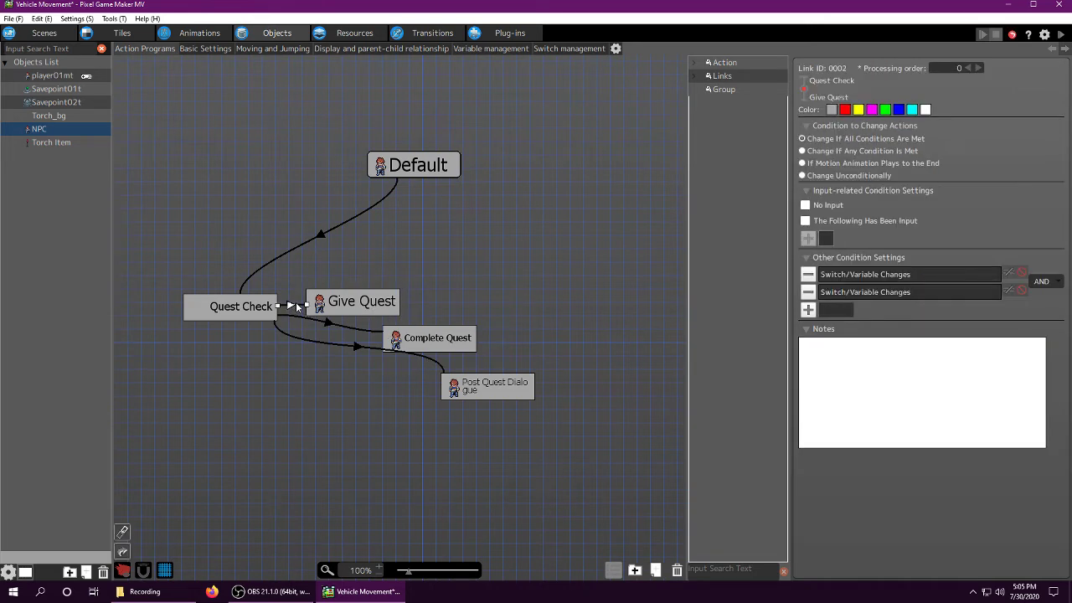
click(327, 330)
click(373, 208)
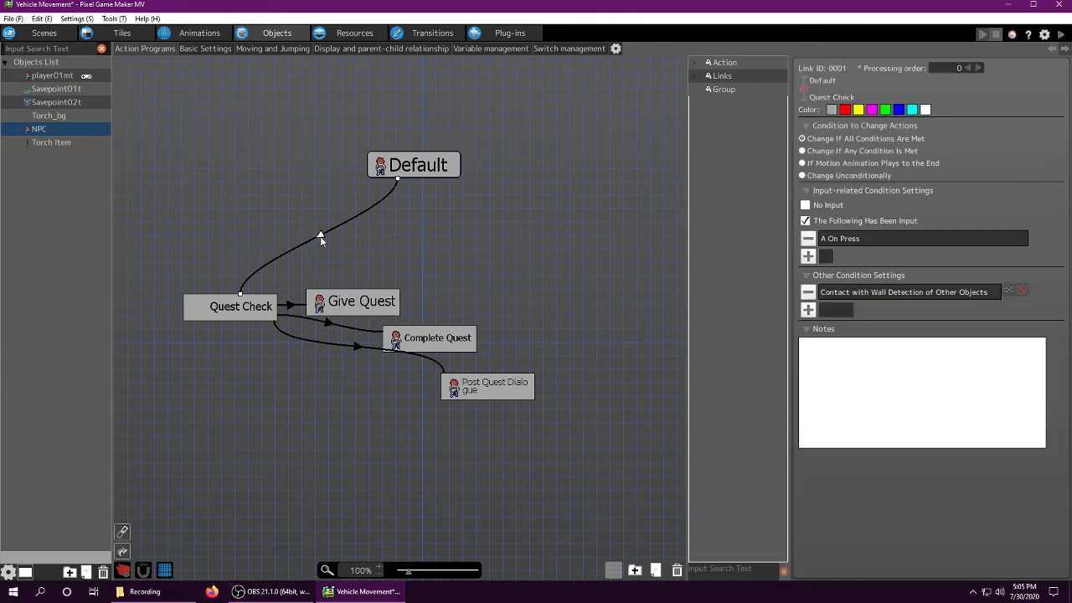
click(283, 308)
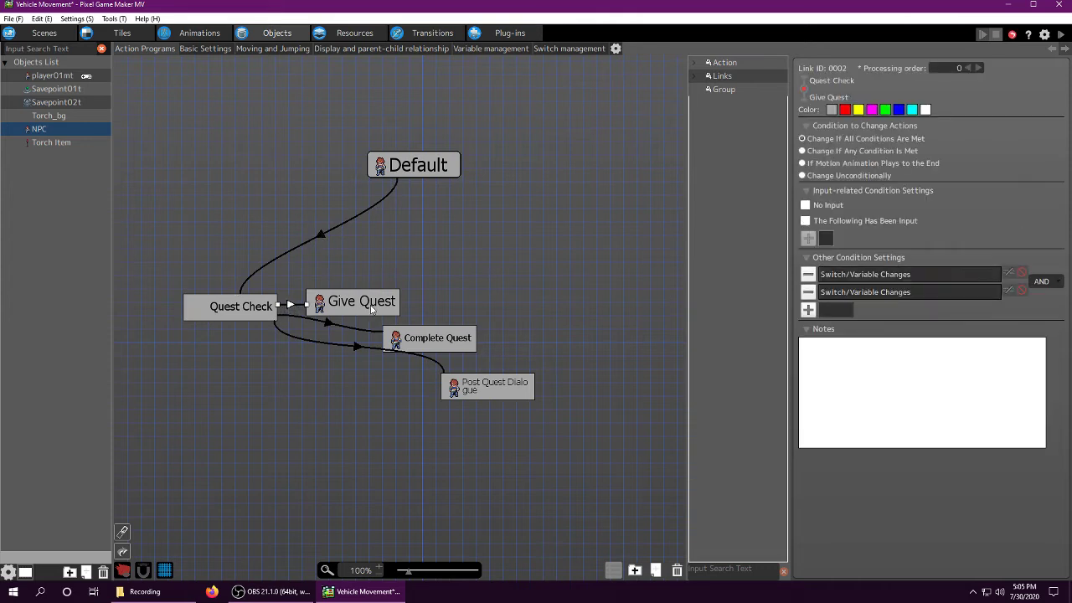
click(372, 310)
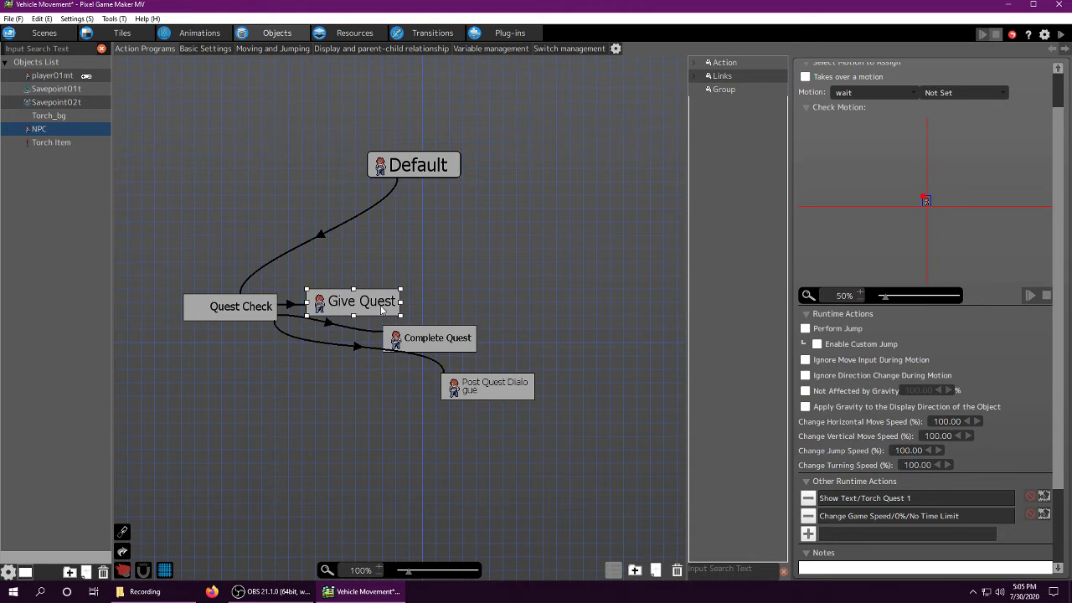
Step: Inspect the switch change settings in Complete Quest and the link leading to it from Quest Check
click(437, 343)
double_click(872, 533)
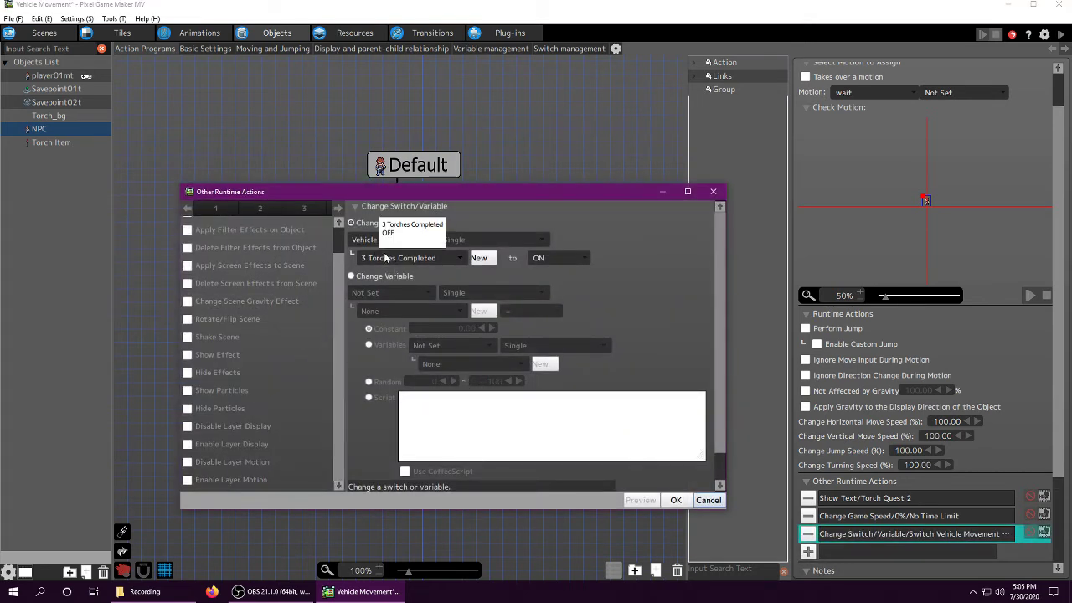
click(681, 499)
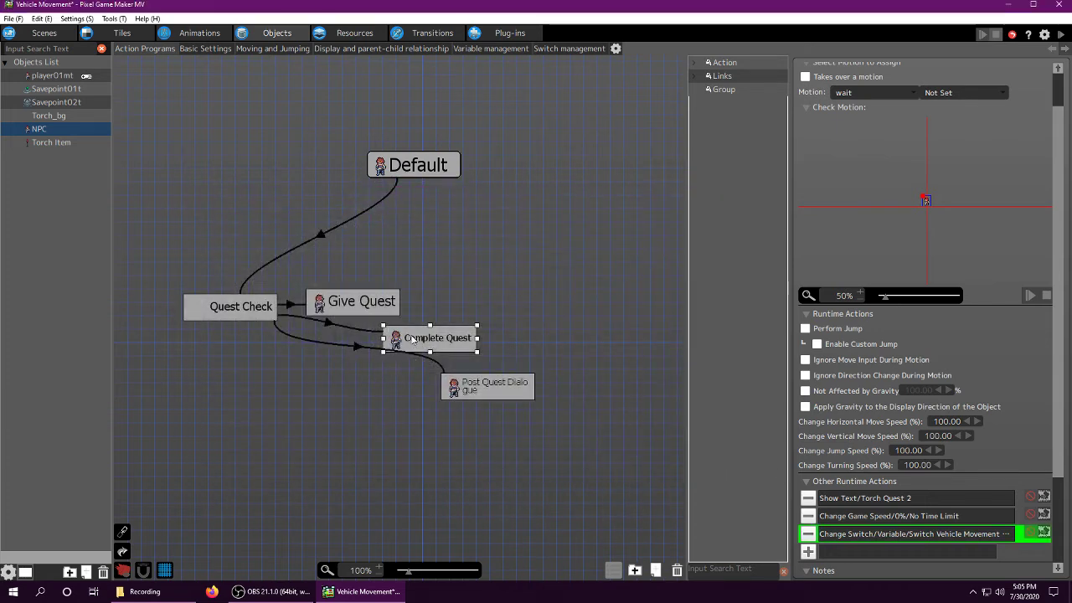
click(326, 323)
click(441, 340)
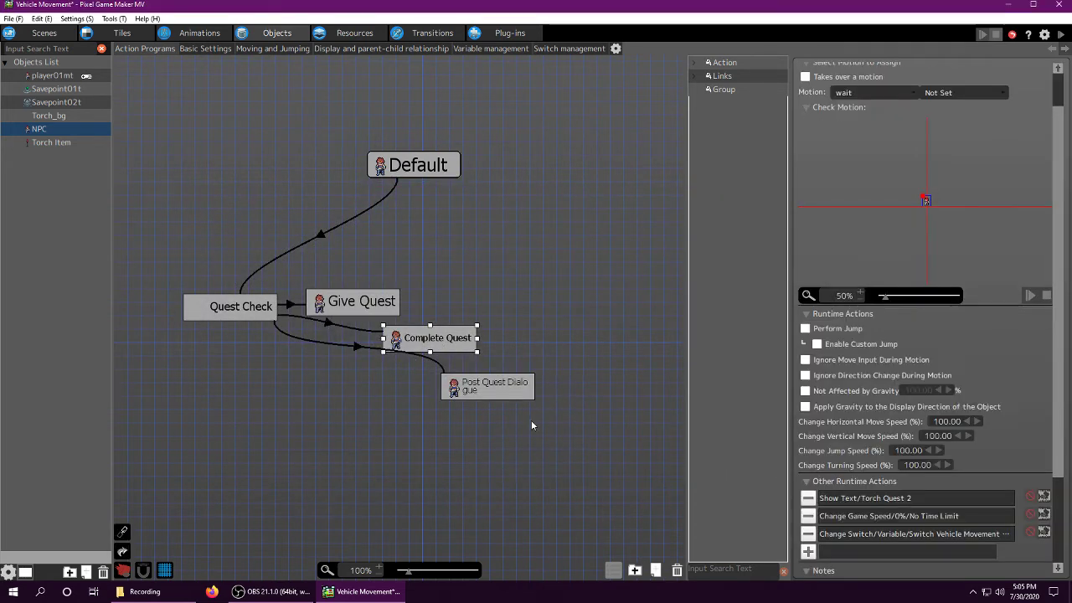
click(336, 335)
click(423, 339)
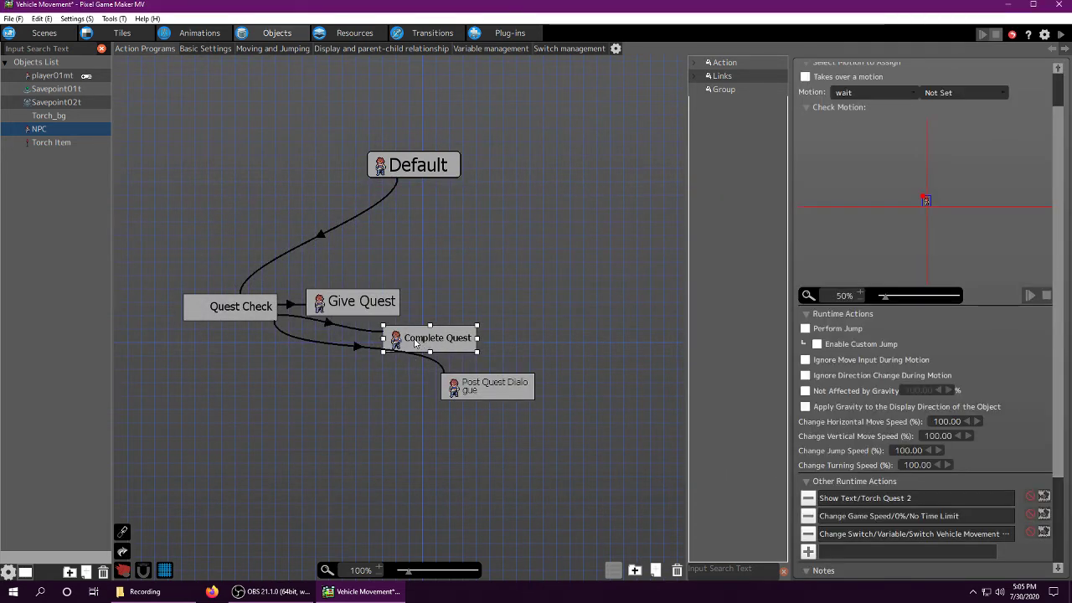
Step: Delete the Change Switch/Variable runtime action for 3 Torches Completed from Post Quest Dialogue
click(475, 394)
double_click(879, 534)
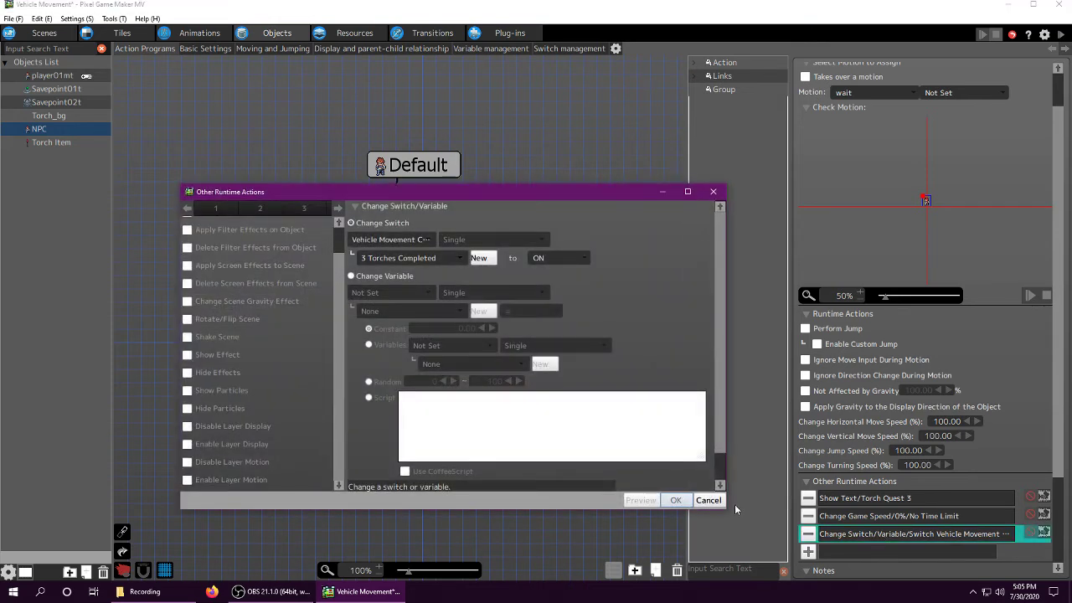
click(679, 501)
key(Delete)
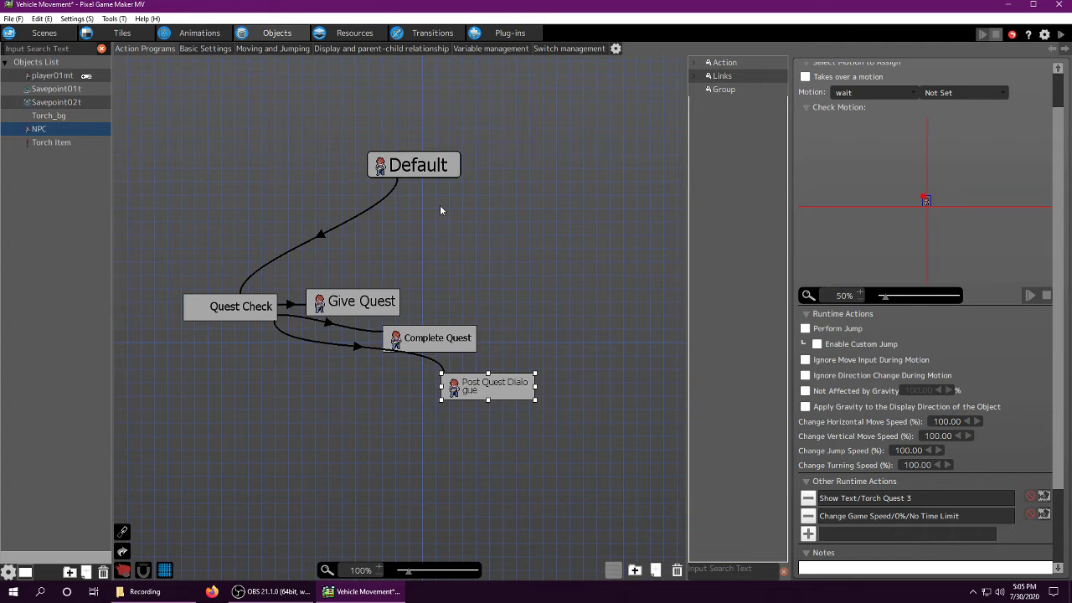
Step: Add a link from Give Quest to Default with the input condition A set to On Press
right_click(368, 308)
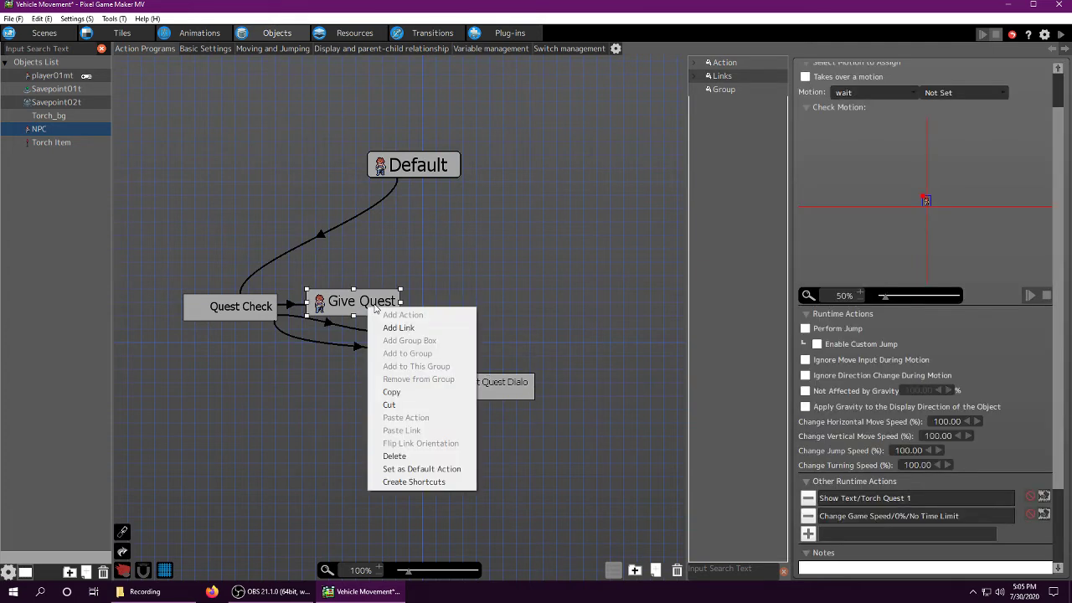
click(408, 323)
click(411, 168)
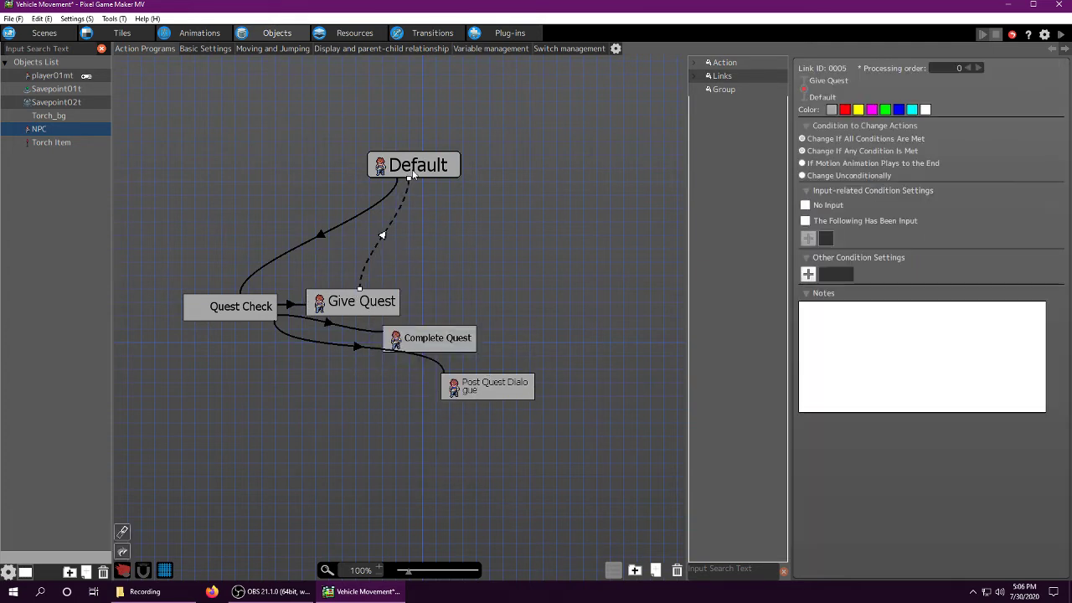
click(808, 239)
click(489, 328)
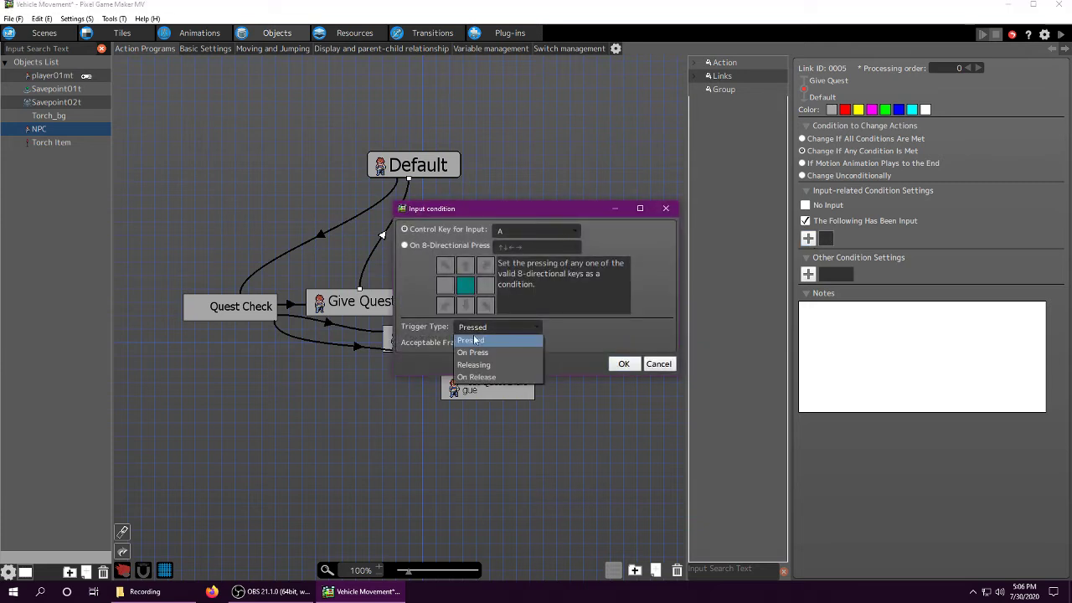
click(483, 353)
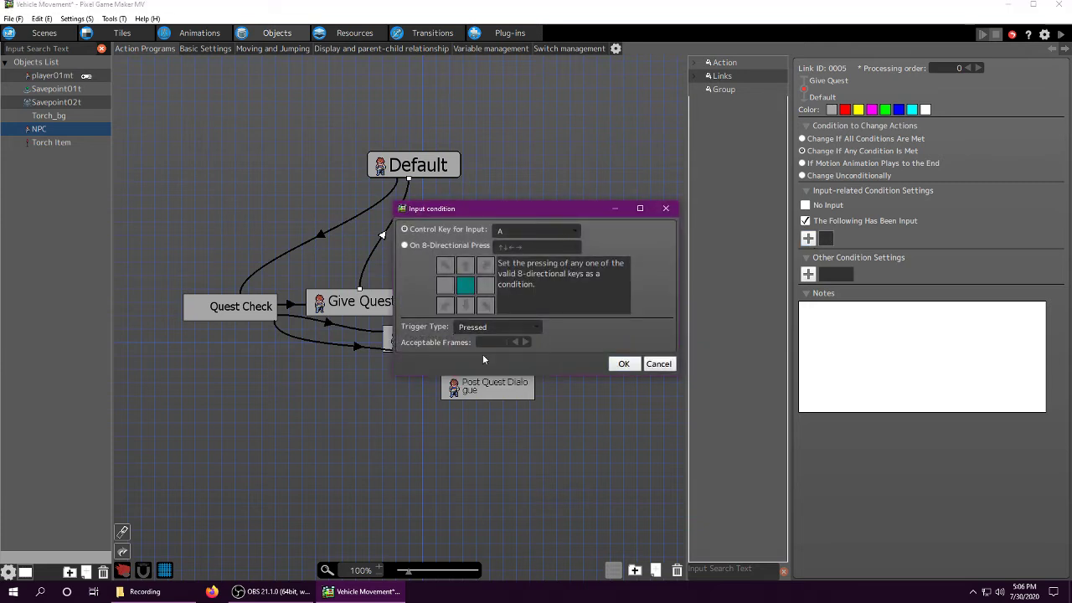
click(622, 363)
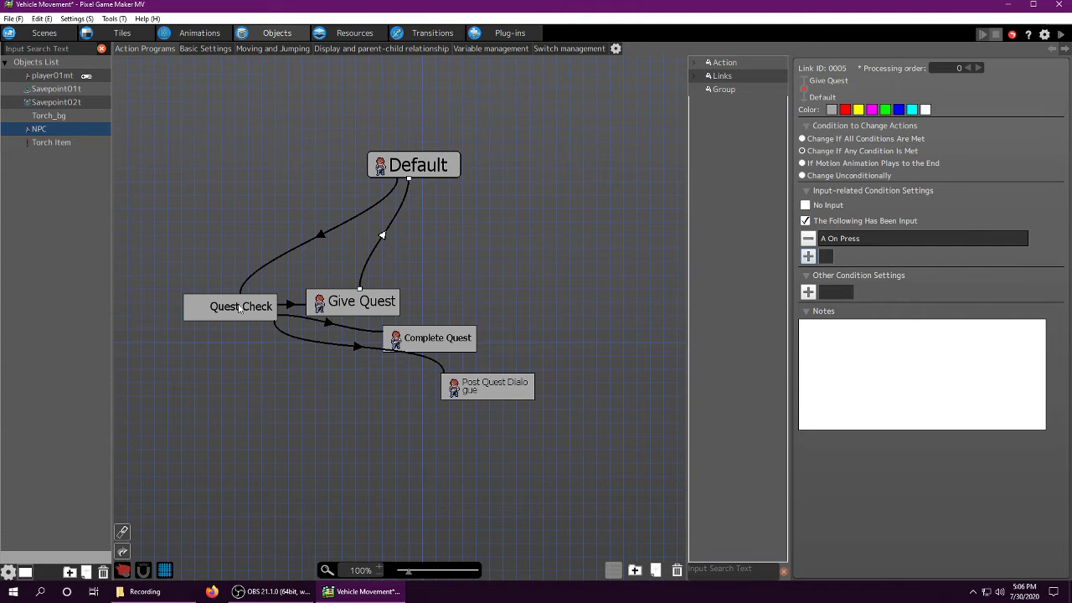
Step: Copy the Give Quest to Default link and paste it as links from Complete Quest and Post Quest Dialogue to Default
click(346, 306)
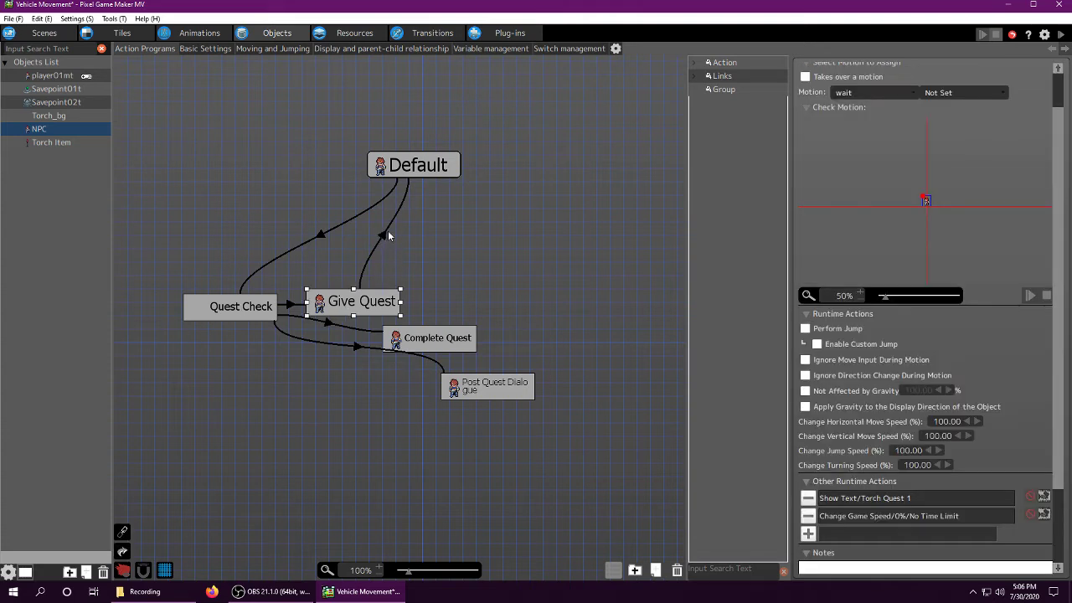
click(386, 237)
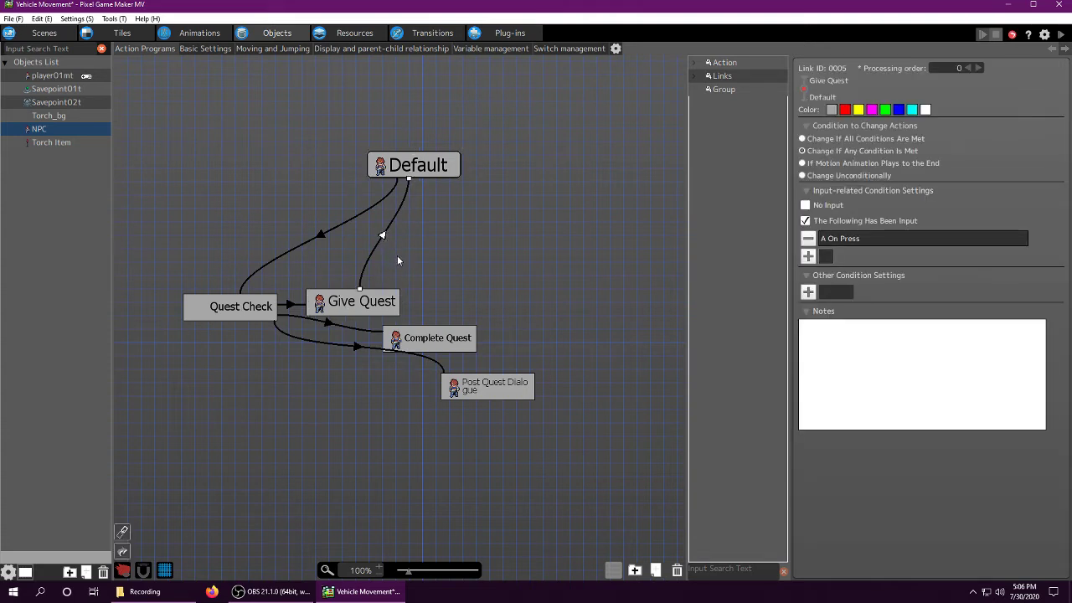
right_click(437, 338)
click(467, 357)
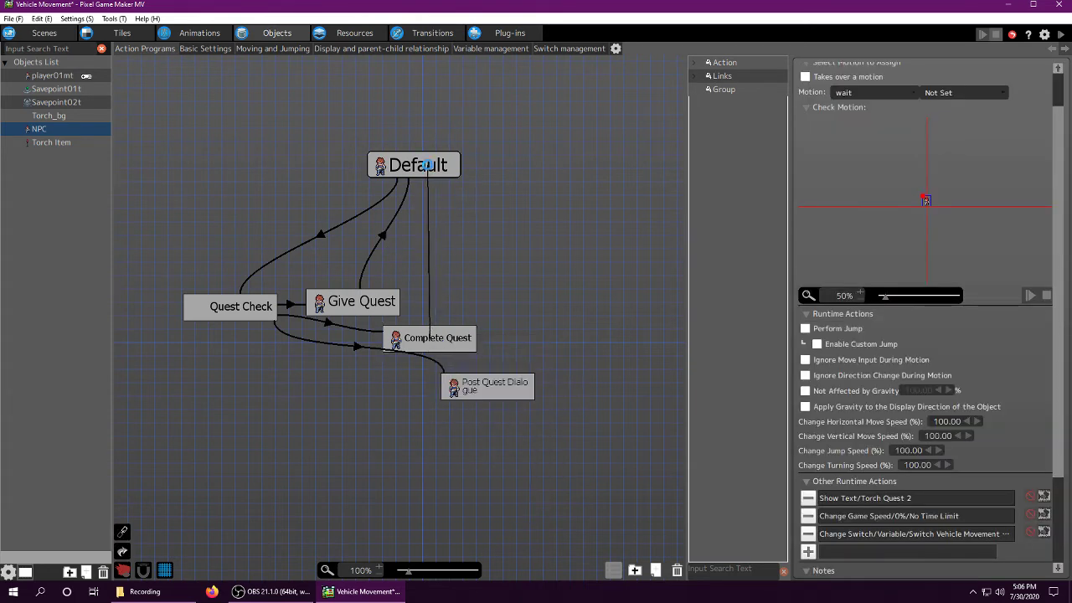
click(428, 165)
right_click(495, 391)
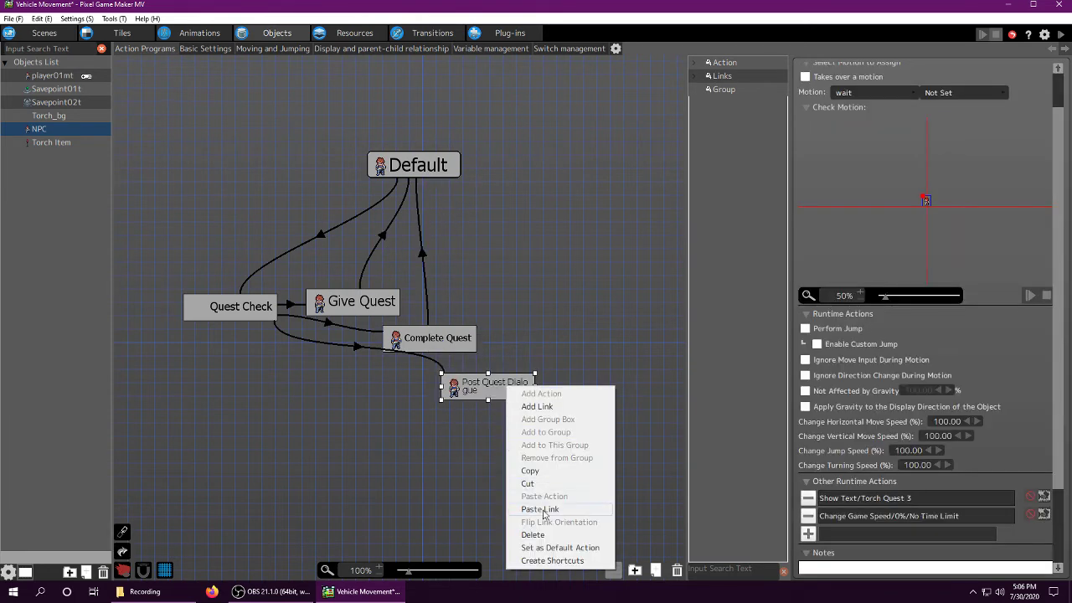
click(527, 407)
click(450, 171)
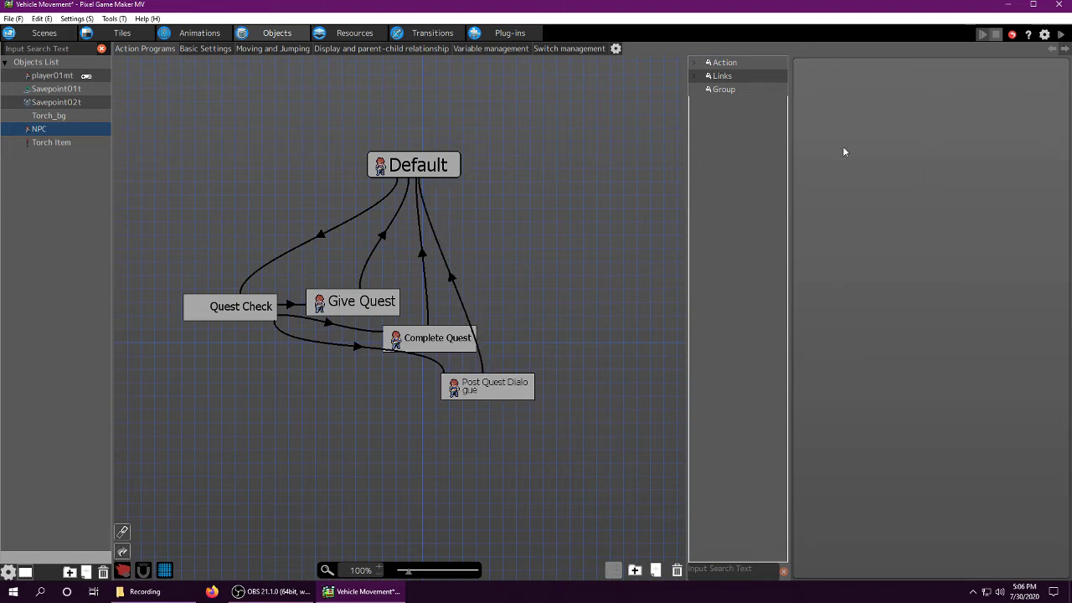
Step: Start a test play of the game and hide the Object Information overlay
click(1063, 35)
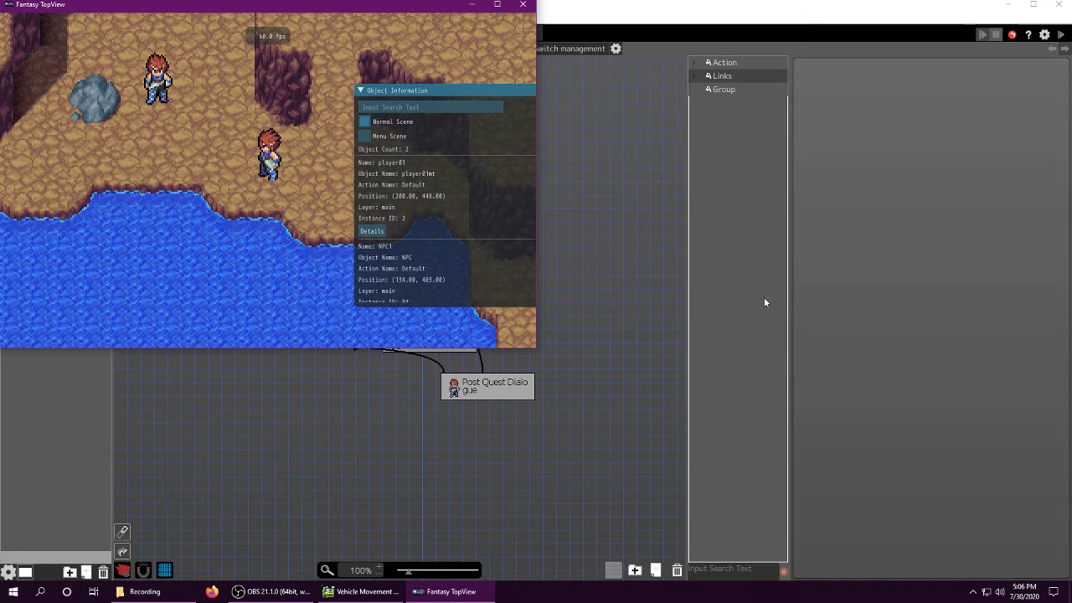
drag(498, 90, 373, 85)
click(445, 85)
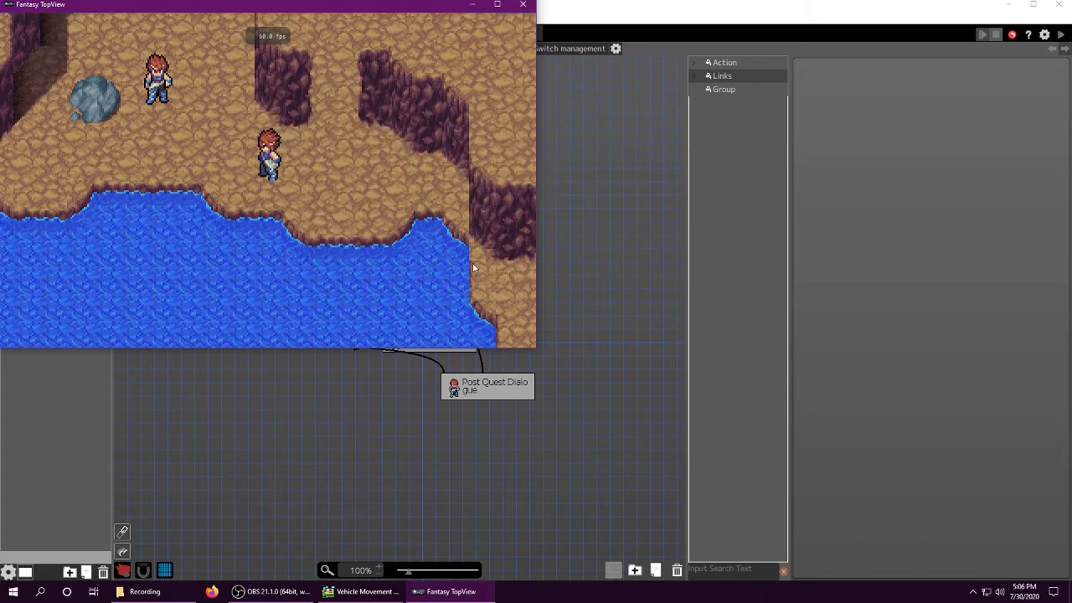
Step: Walk the player to the NPC, test the quest dialogue from different sides, and end the test play
key(Left)
key(Up)
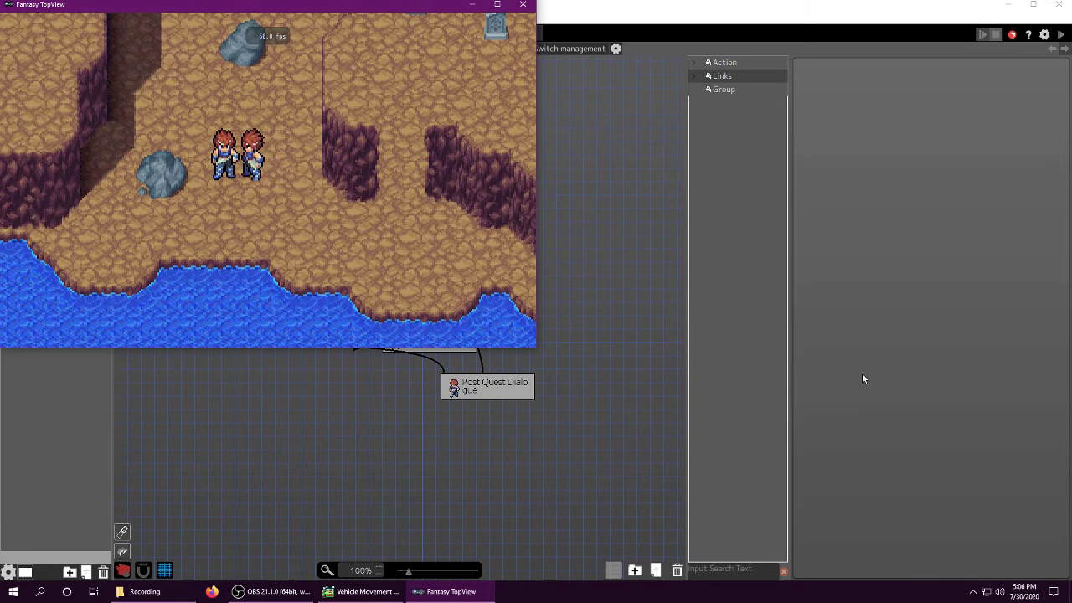
key(Up)
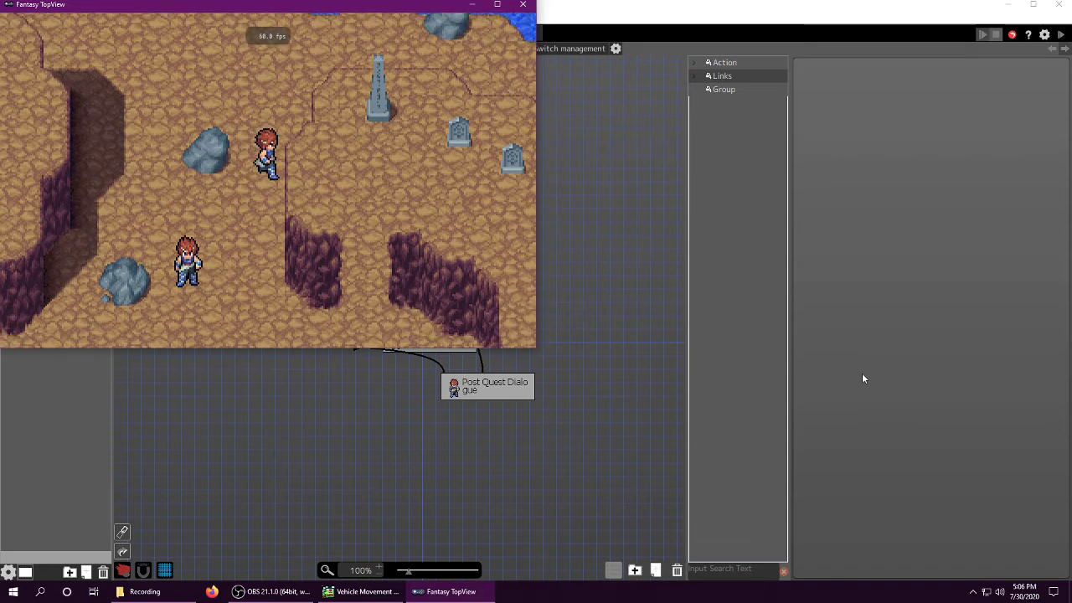
key(Down)
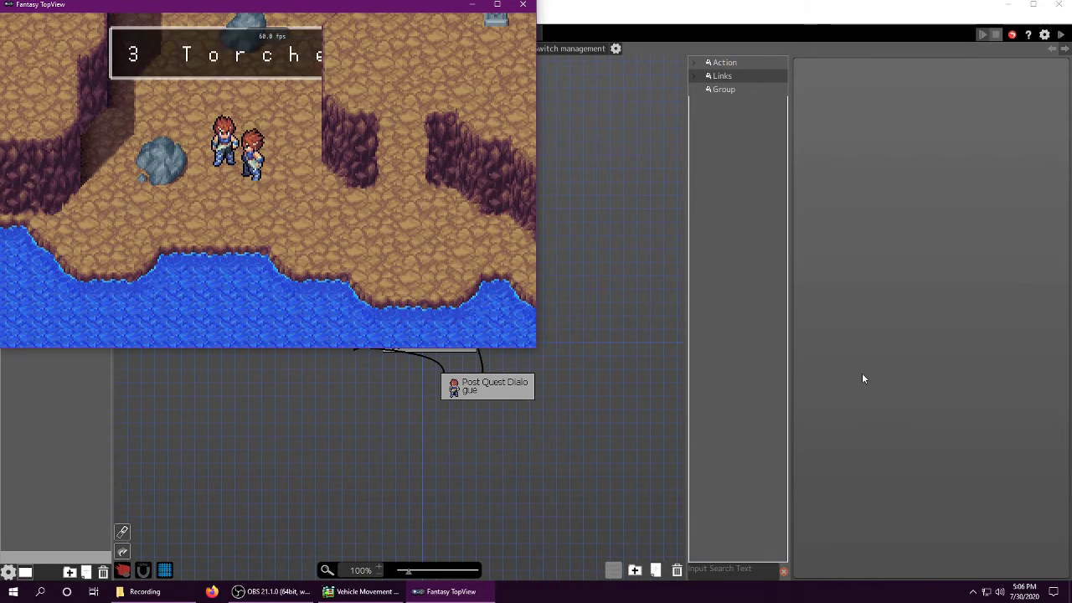
key(Down)
key(Right)
key(Up)
key(Left)
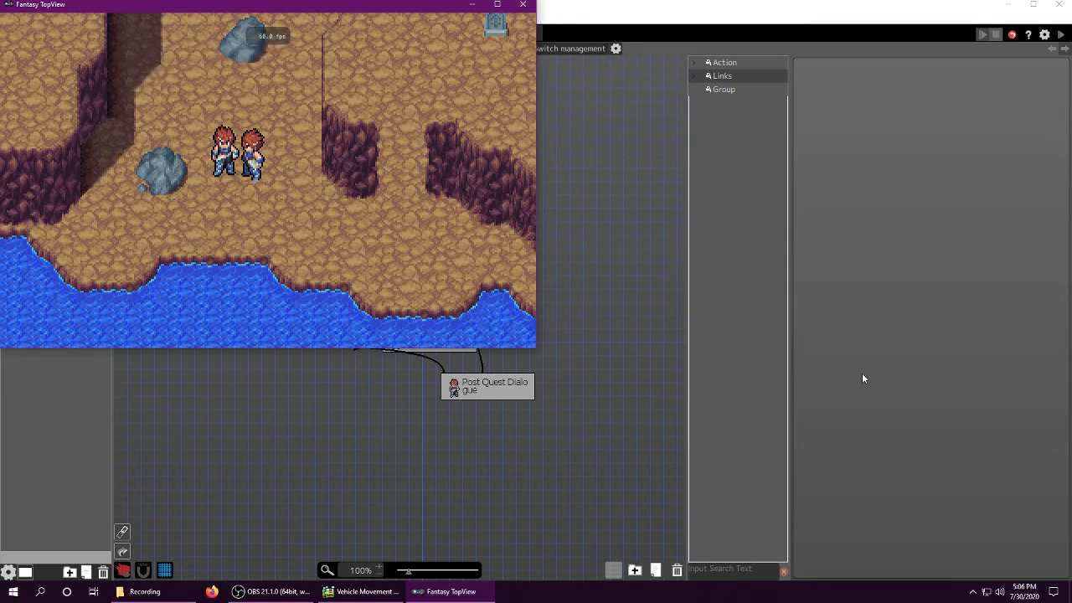
click(523, 4)
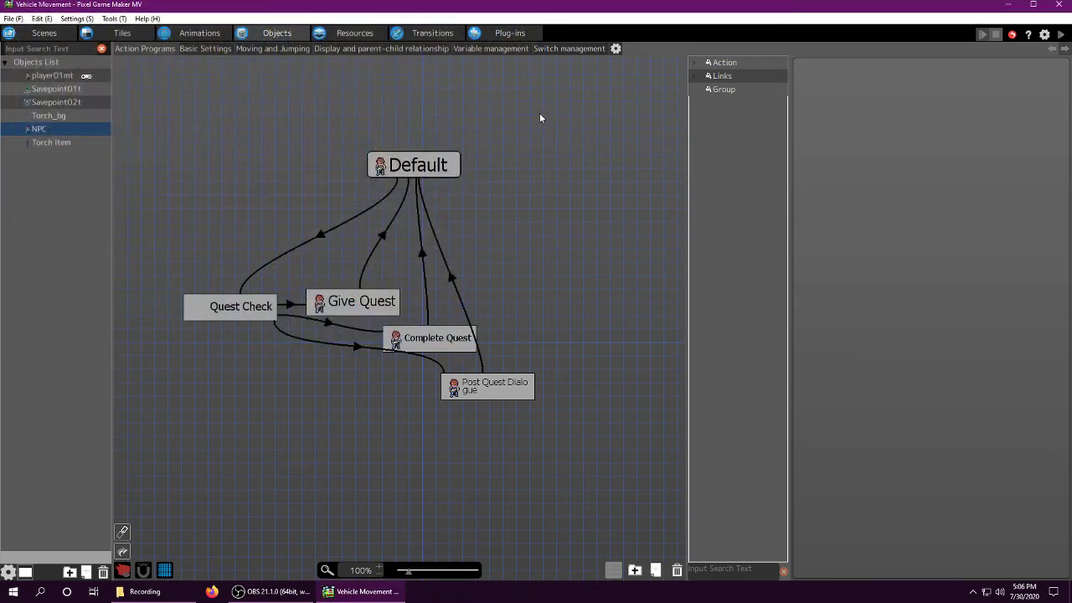
Step: Duplicate the Torch Item object's Actions001 action and place the copy just below the original
click(52, 142)
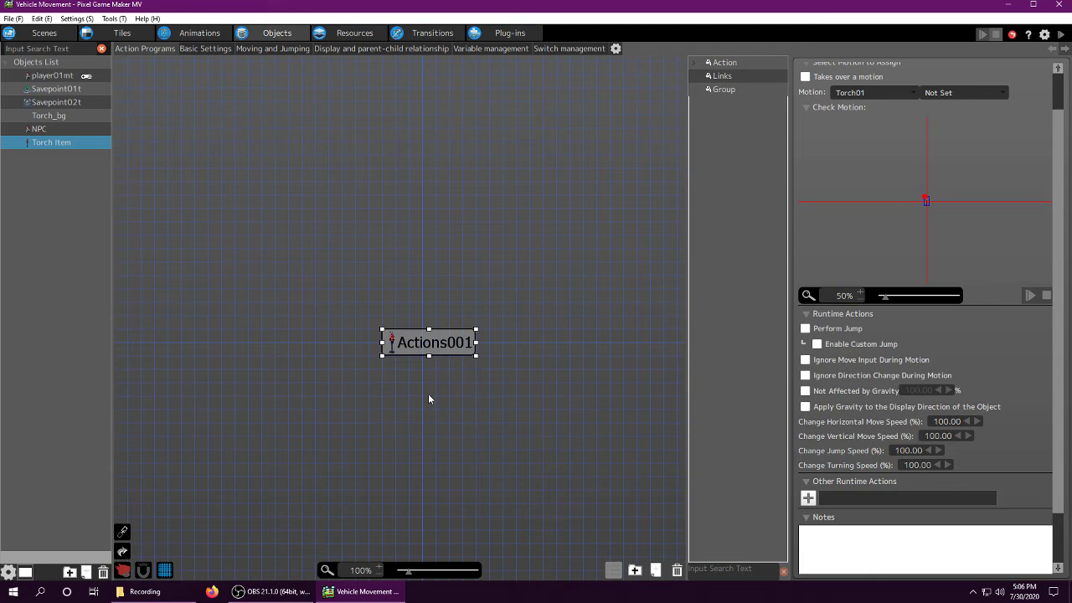
click(456, 404)
click(438, 343)
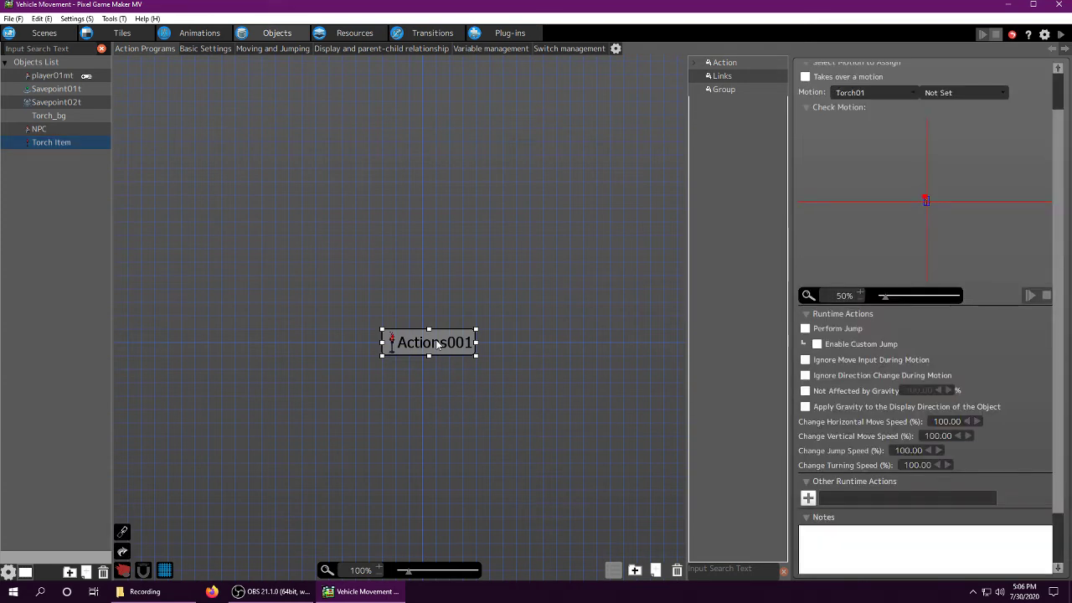
click(437, 397)
key(ctrl+v)
scroll(916, 137, up, 1)
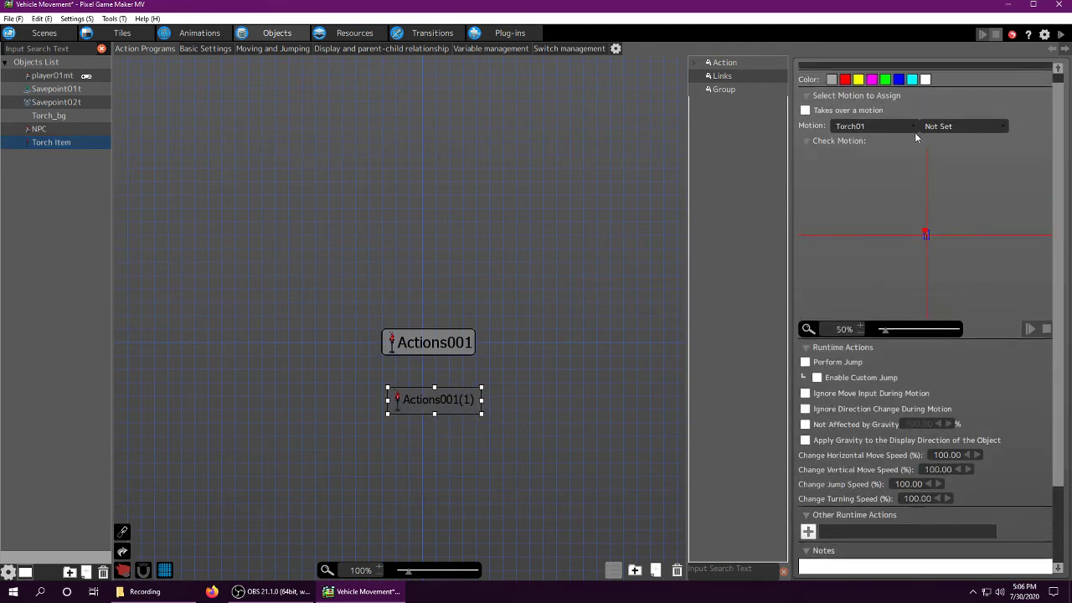
Step: Rename the duplicated Torch Item action to Pickup
scroll(917, 137, up, 1)
drag(865, 68, 661, 70)
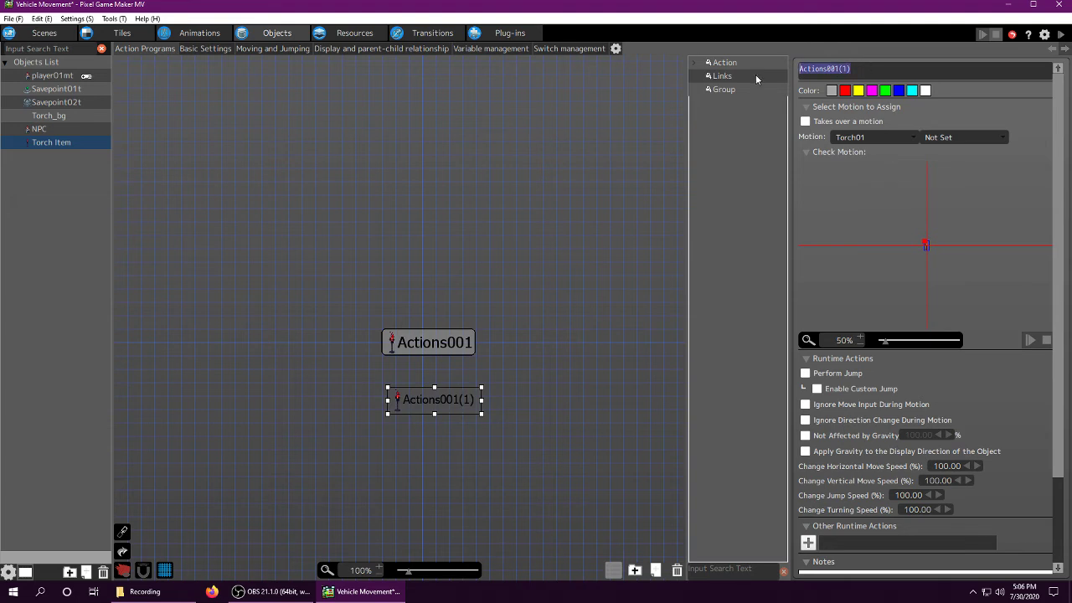
text(Pickup)
key(Return)
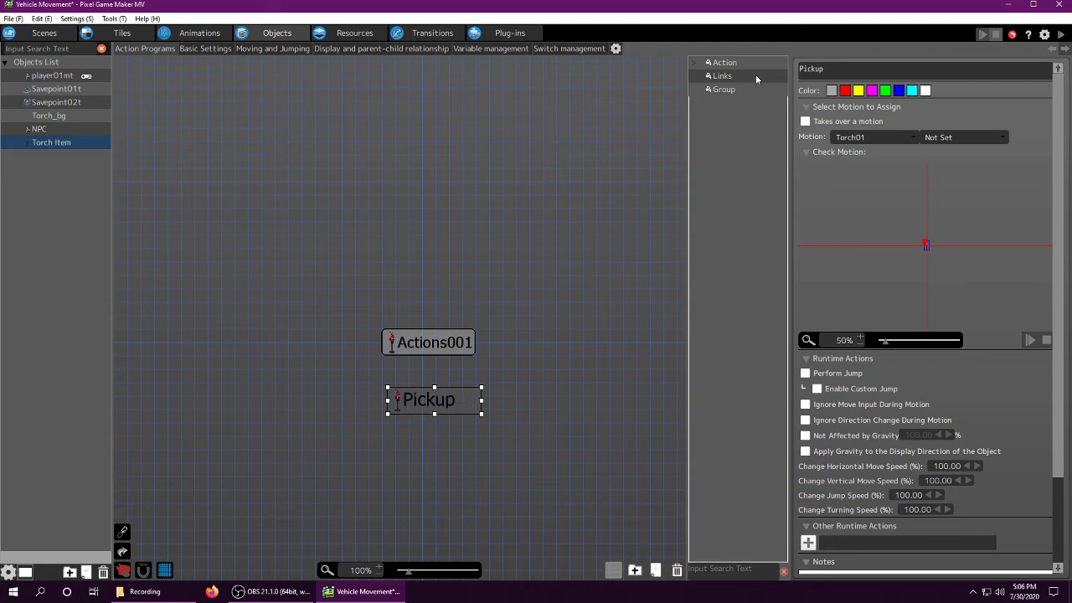
Step: Create a link from the Actions001 action to the Pickup action
right_click(446, 341)
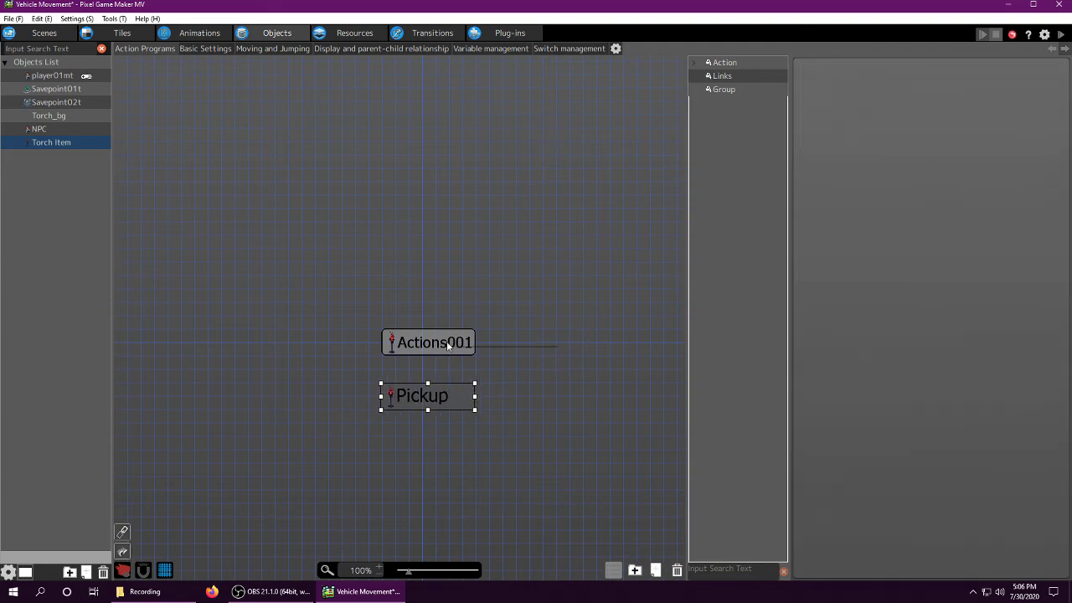
click(474, 363)
click(431, 396)
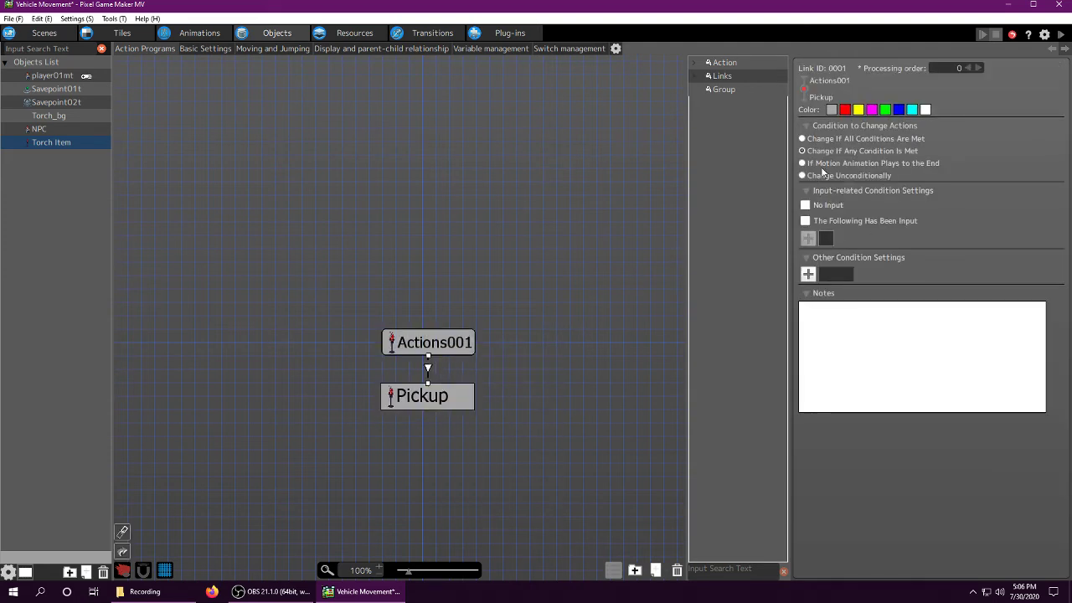
Step: Add a link condition for contact with wall detection of other objects in all directions, targeting the object player01mt
click(809, 273)
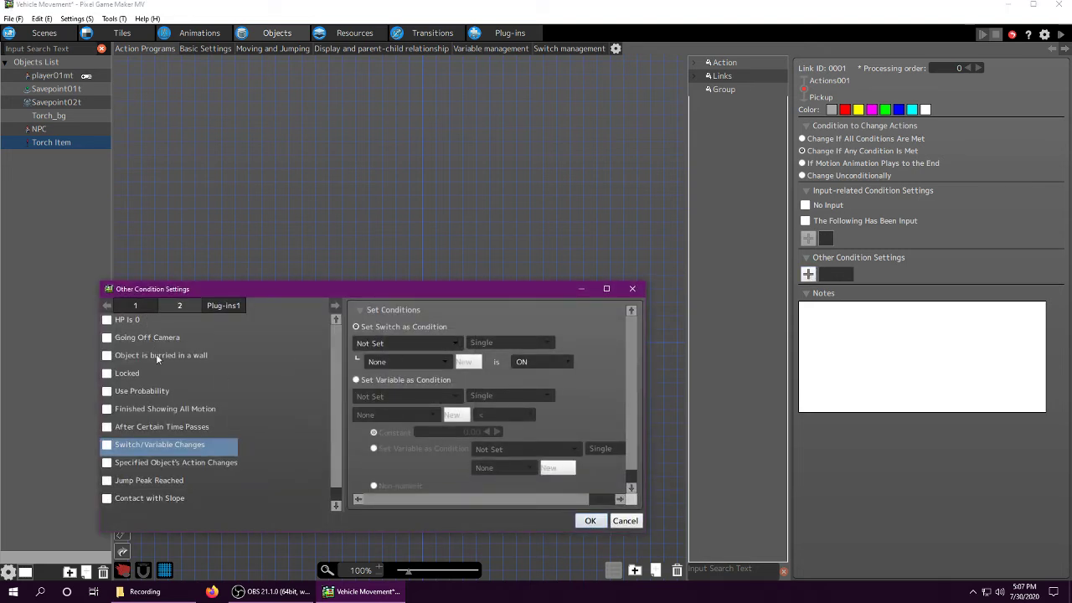
click(139, 305)
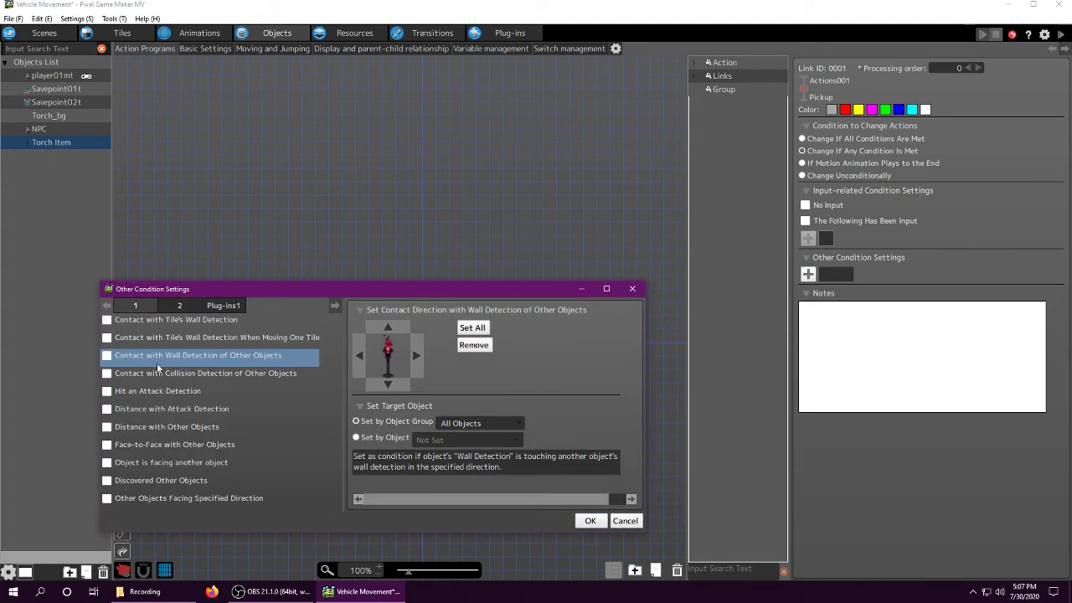
click(107, 356)
click(471, 328)
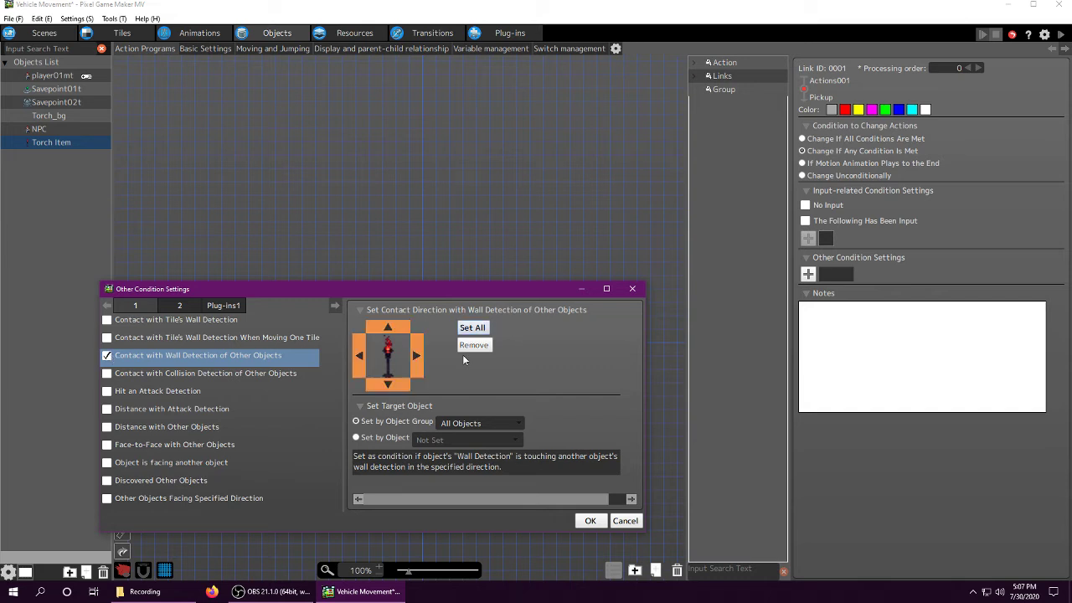
click(383, 438)
click(443, 440)
click(448, 484)
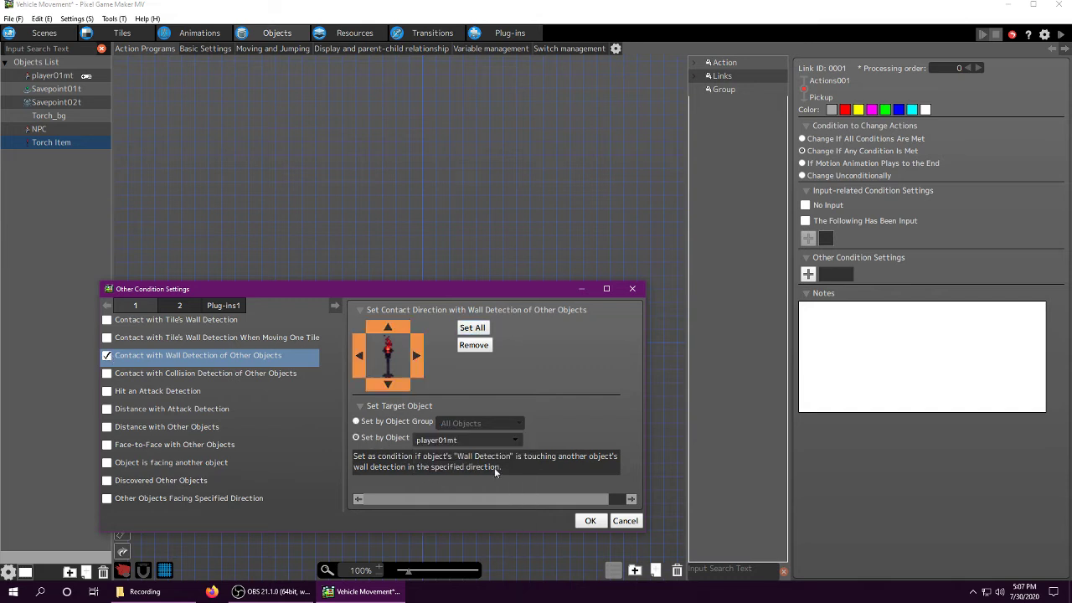
click(590, 520)
Step: Add a runtime action to Pickup that changes the Vehicle Movement Common variable # of Torches by a constant
click(427, 402)
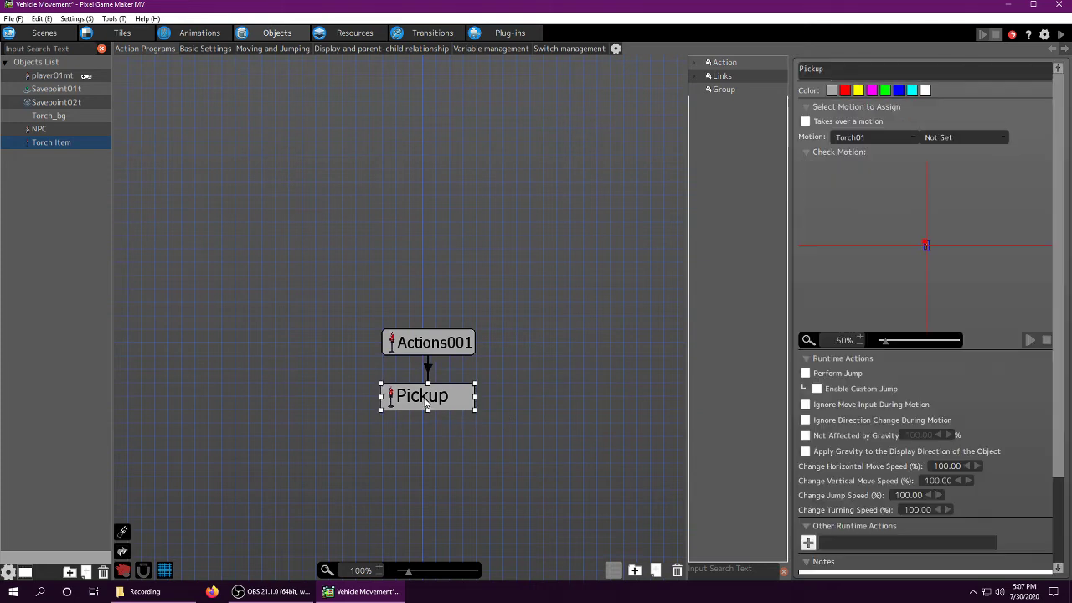
scroll(902, 536, down, 2)
click(808, 498)
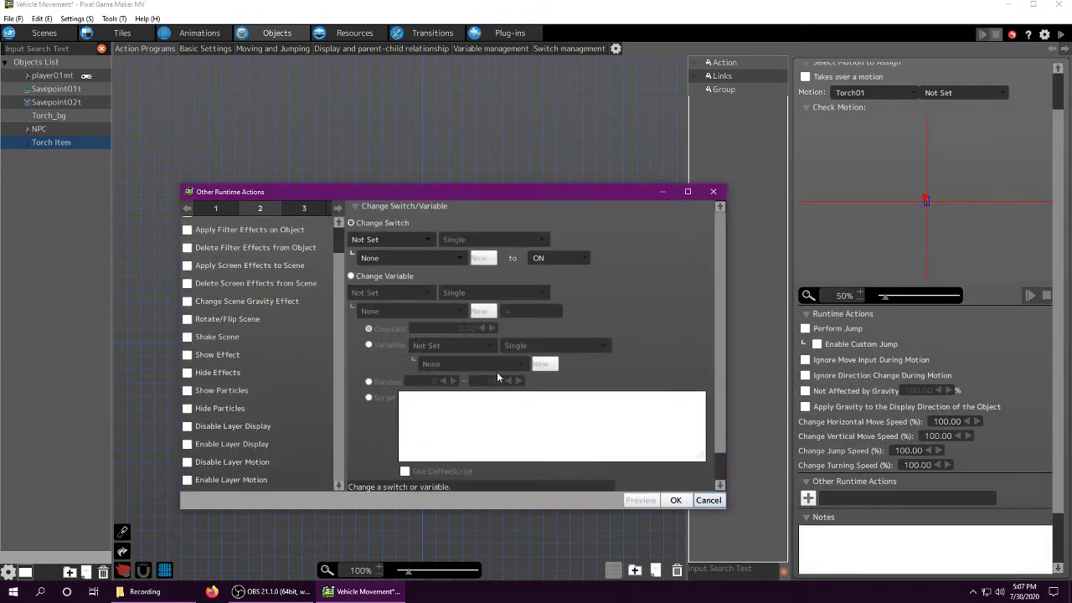
click(373, 277)
click(377, 292)
click(402, 336)
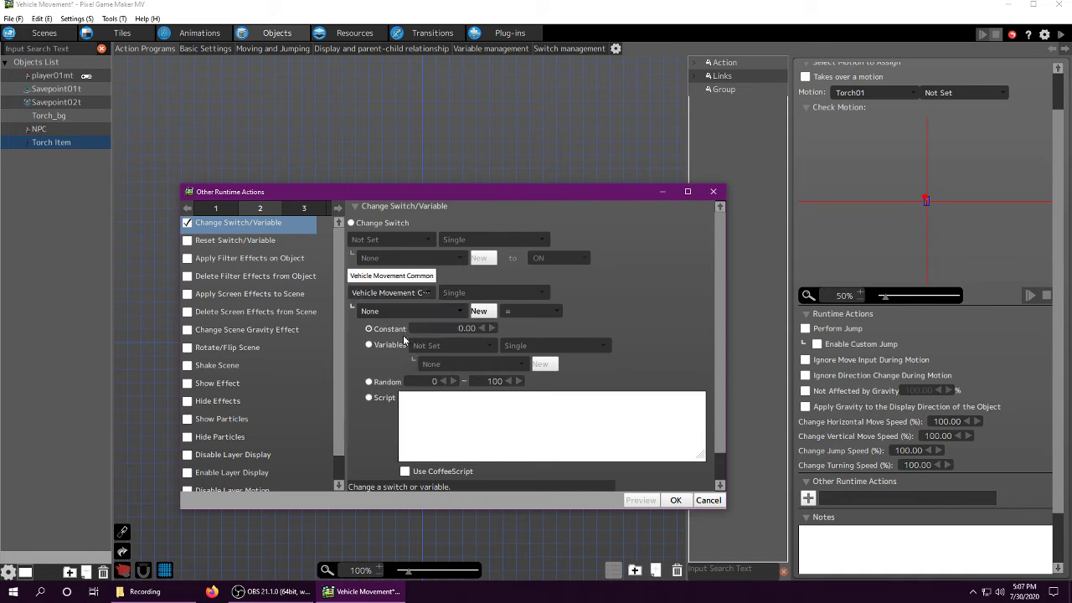
click(399, 310)
click(465, 311)
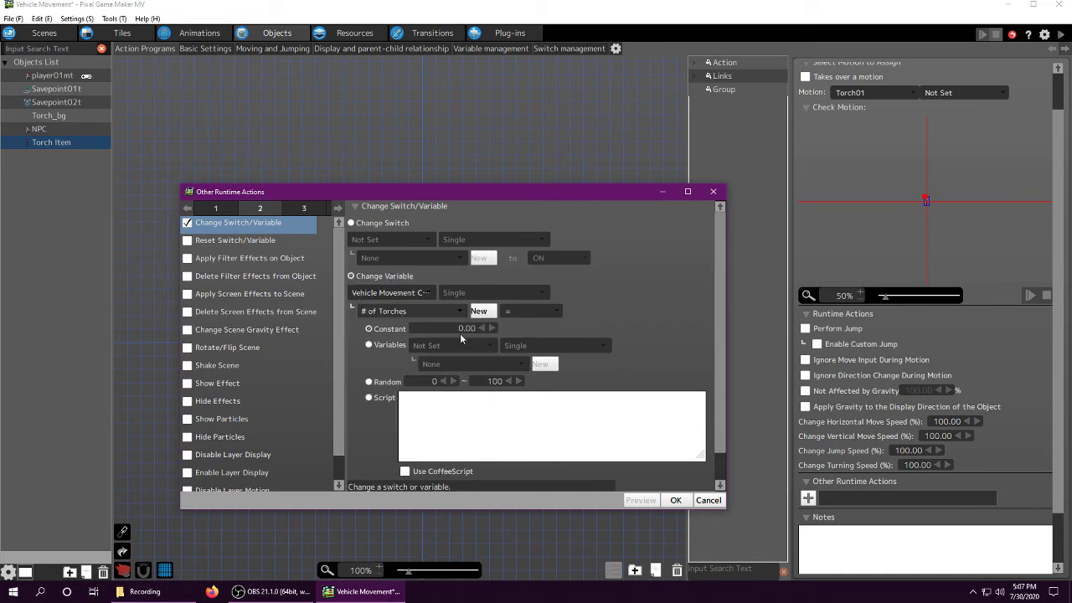
click(512, 312)
click(518, 336)
click(680, 500)
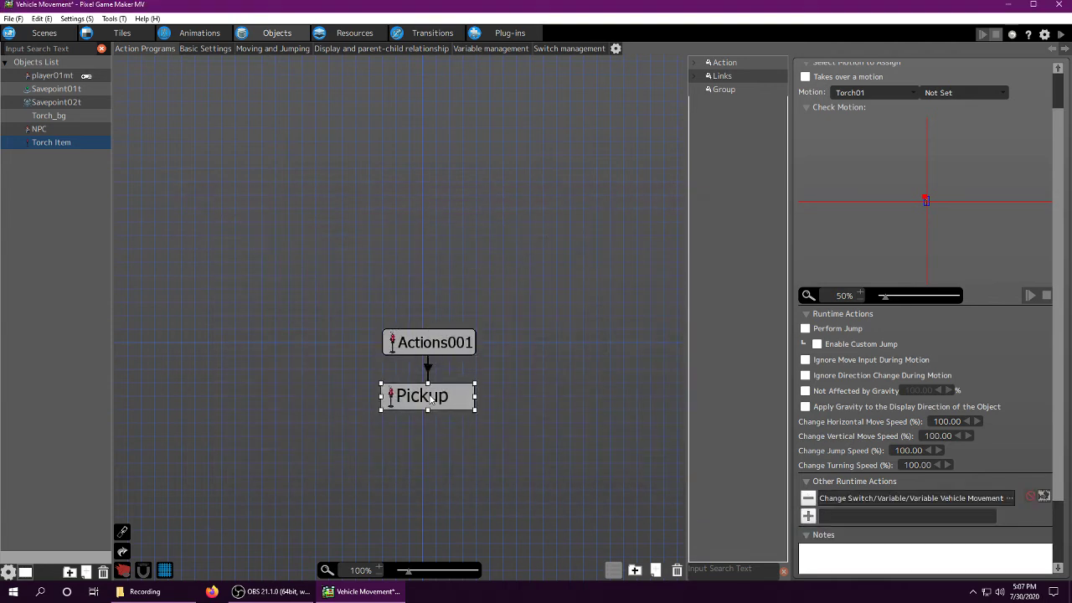
Step: Add a Destroy Object runtime action to the Pickup action
click(808, 516)
scroll(273, 391, down, 1)
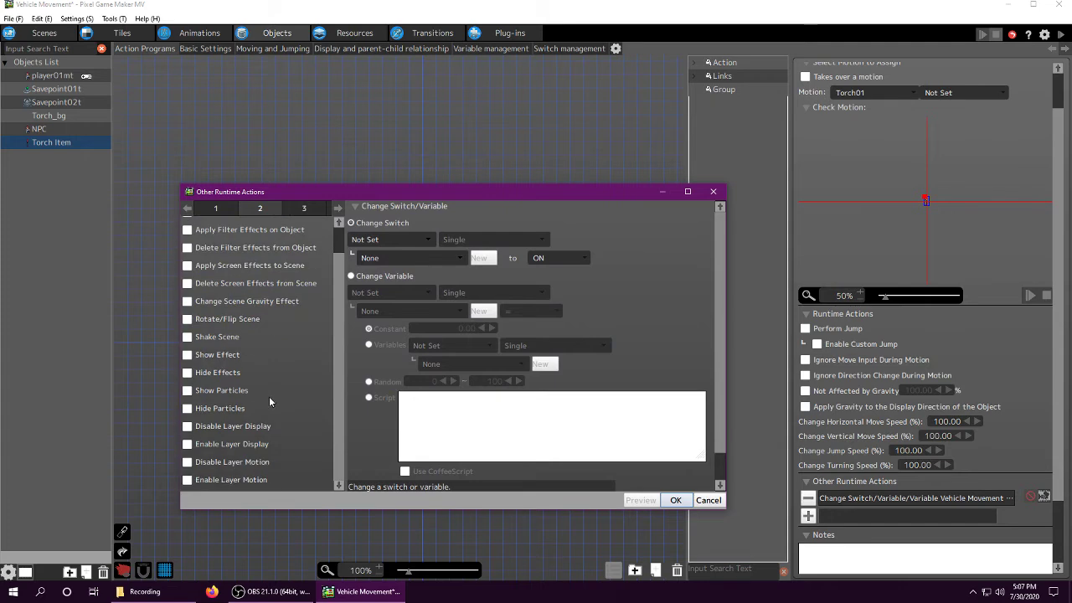
click(213, 211)
scroll(230, 453, down, 3)
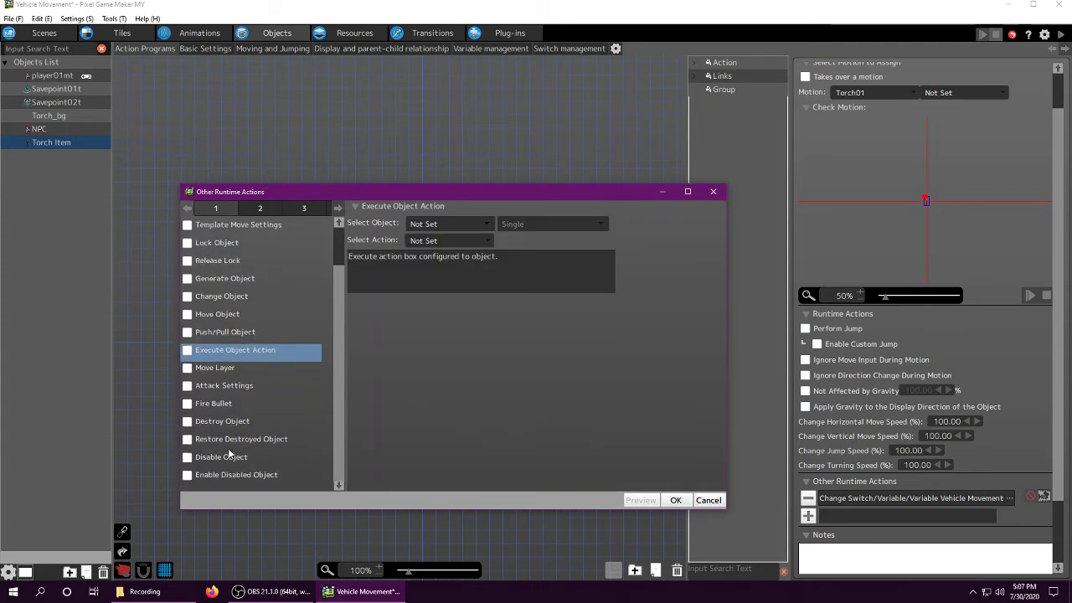
click(187, 426)
click(675, 500)
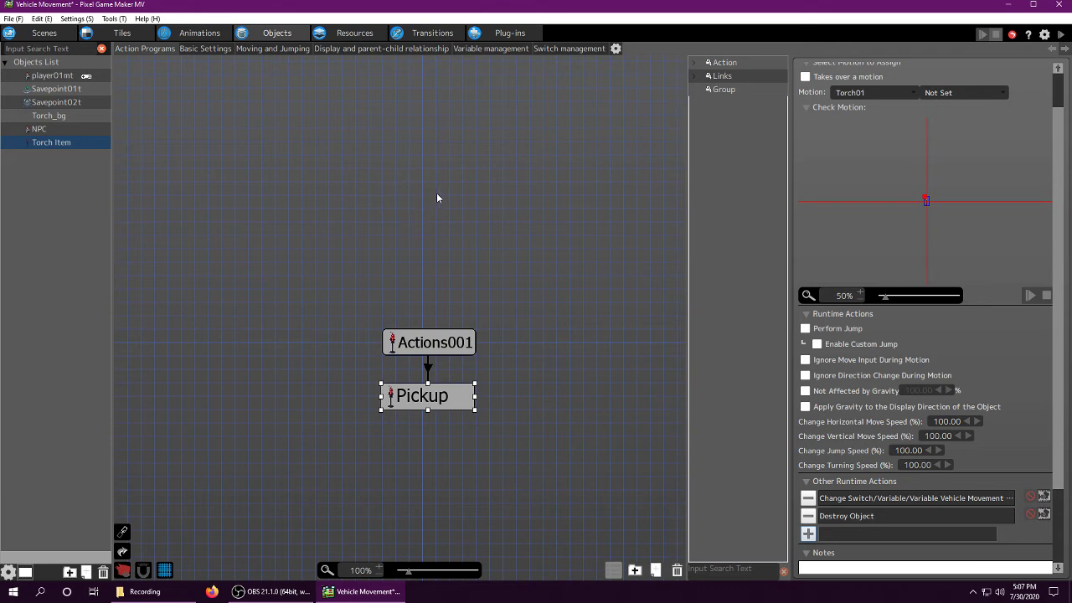
Step: Place three Torch Item objects in the scene around the small rock north of the NPC
click(42, 33)
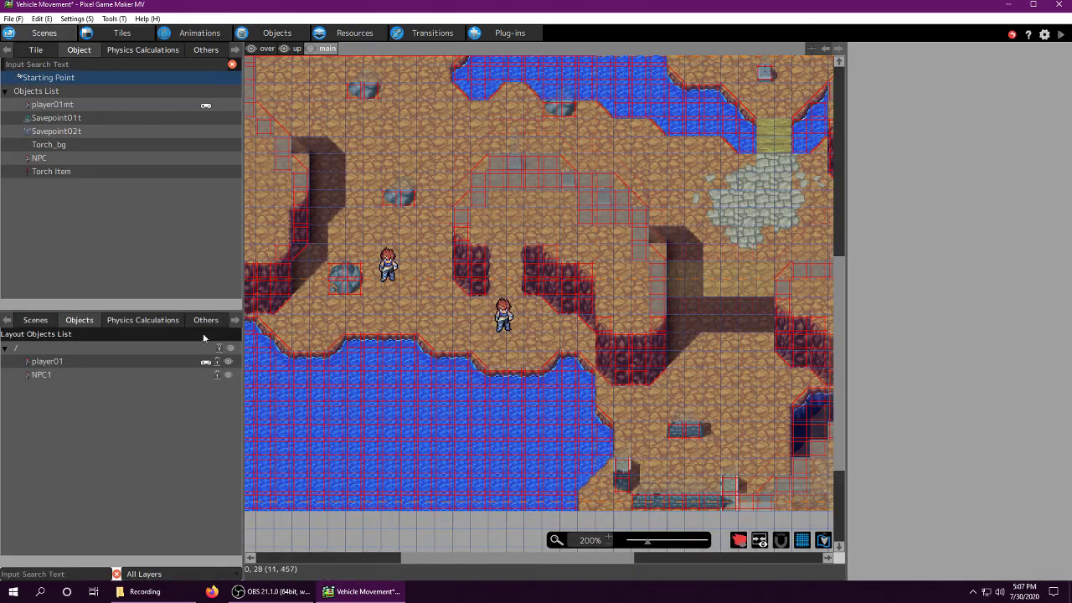
click(52, 171)
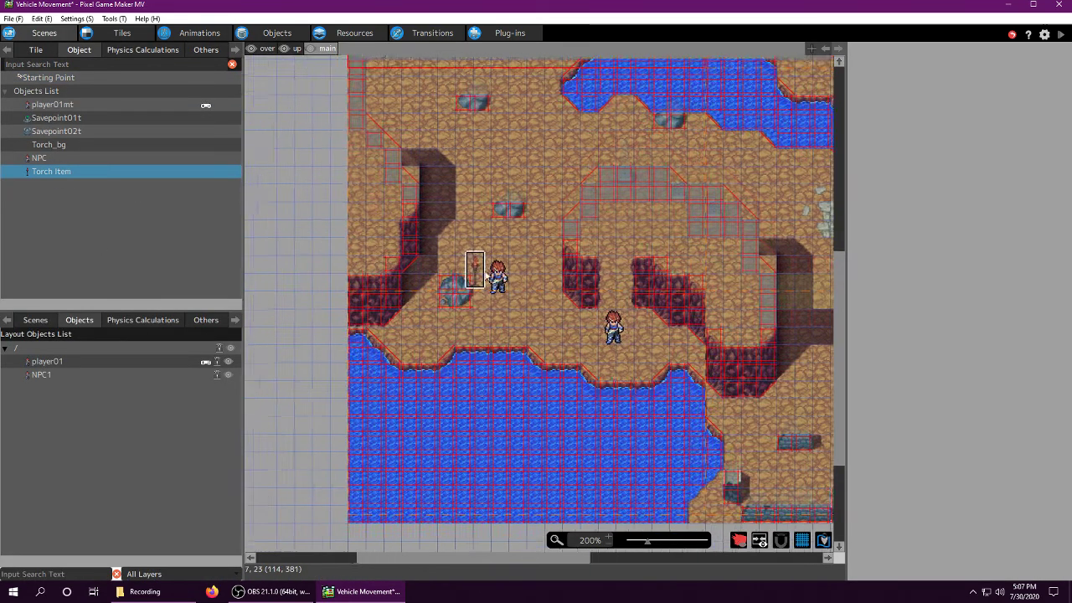
click(479, 210)
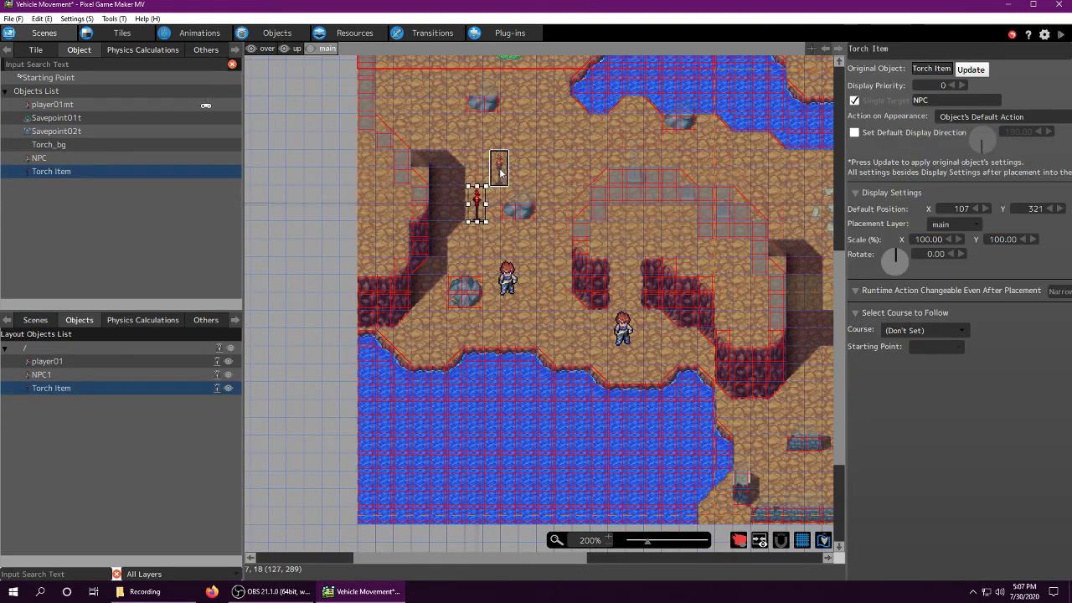
click(502, 176)
click(553, 170)
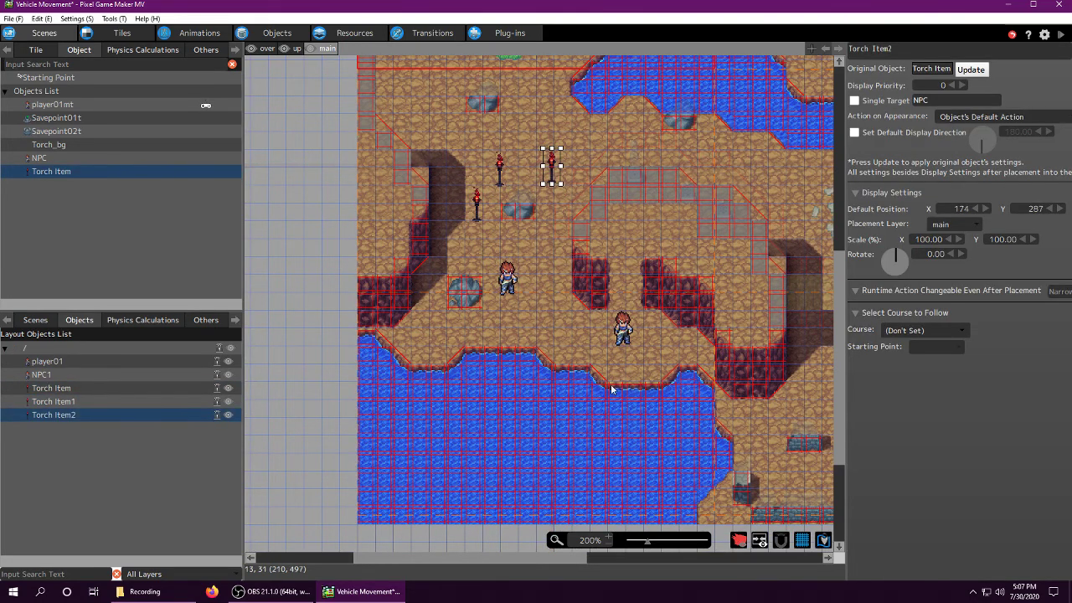
Step: Test play the game by talking to the NPC and walking the player into the nearest torch, and end the test
click(1061, 37)
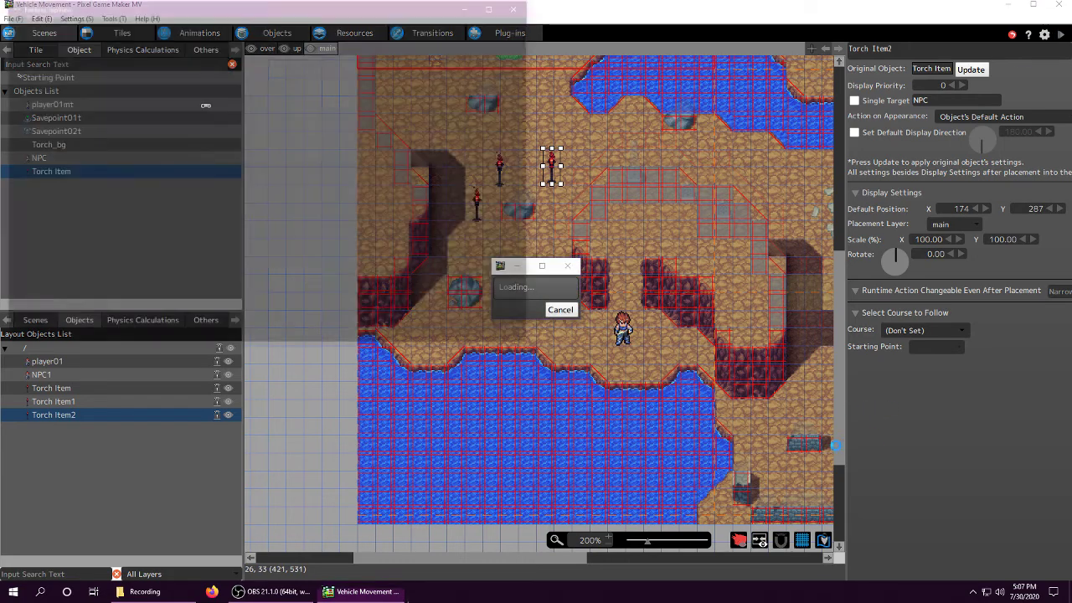
key(Left)
key(Up)
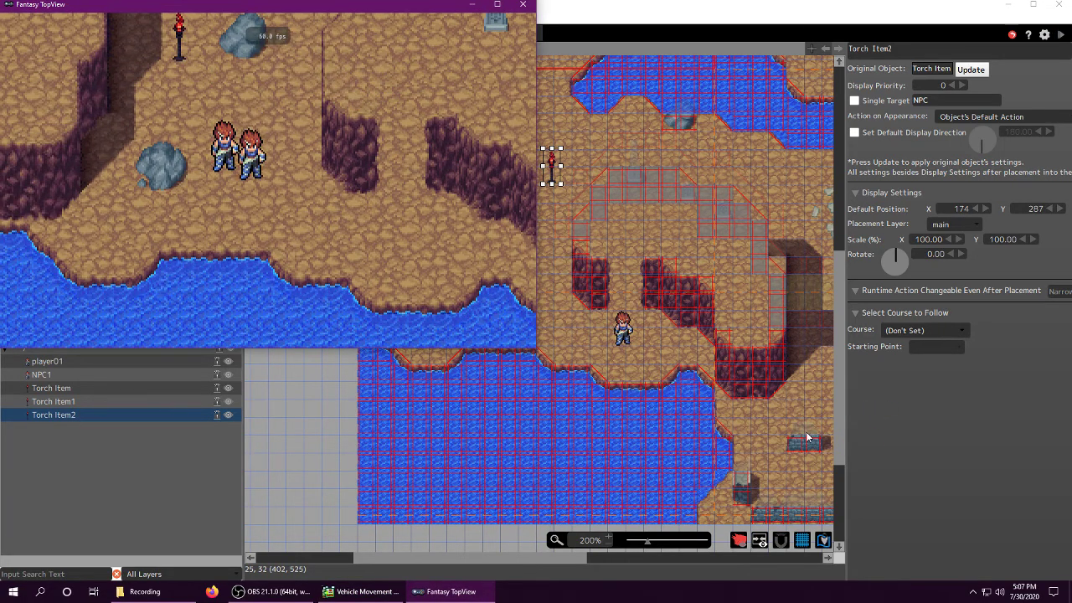
key(z)
key(z)
key(Up)
key(Left)
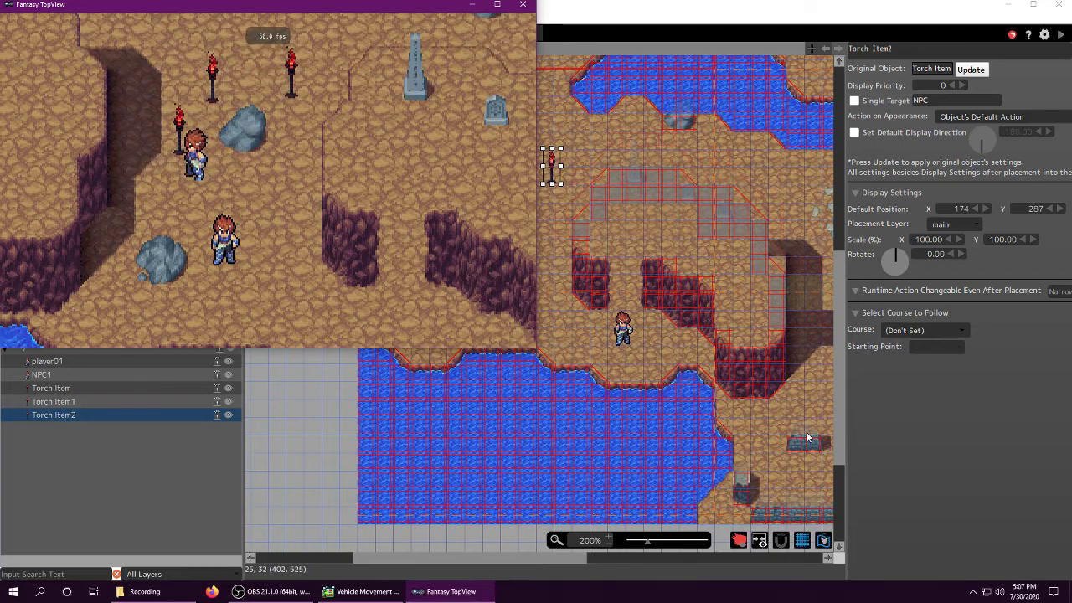
key(Up)
key(Down)
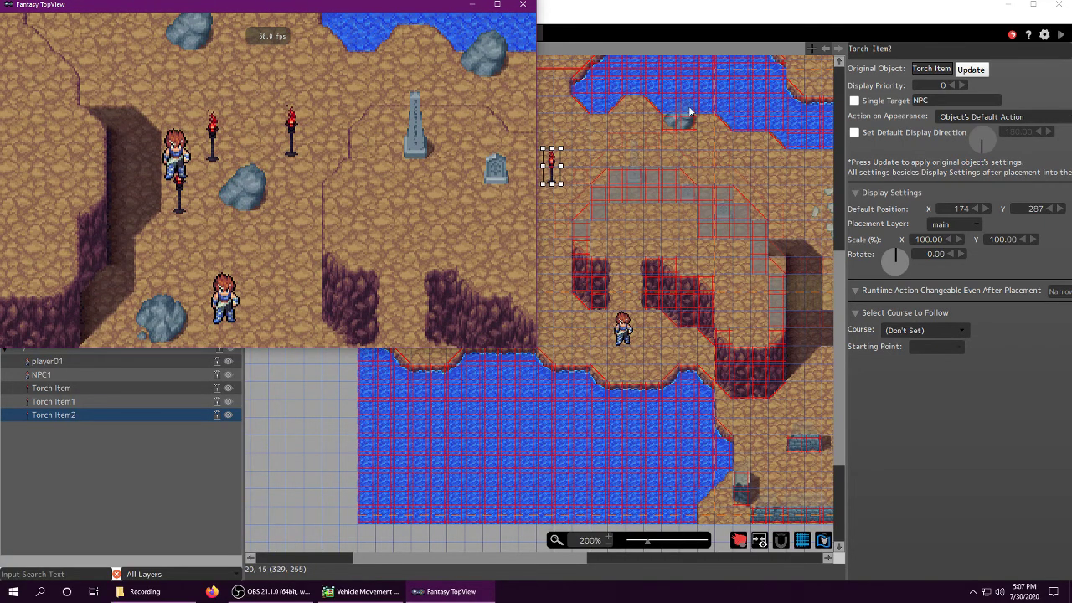
click(521, 5)
Step: Set a wall detection keyframe covering the whole torch at the start of the Torch animation's Torch01 motion
click(276, 32)
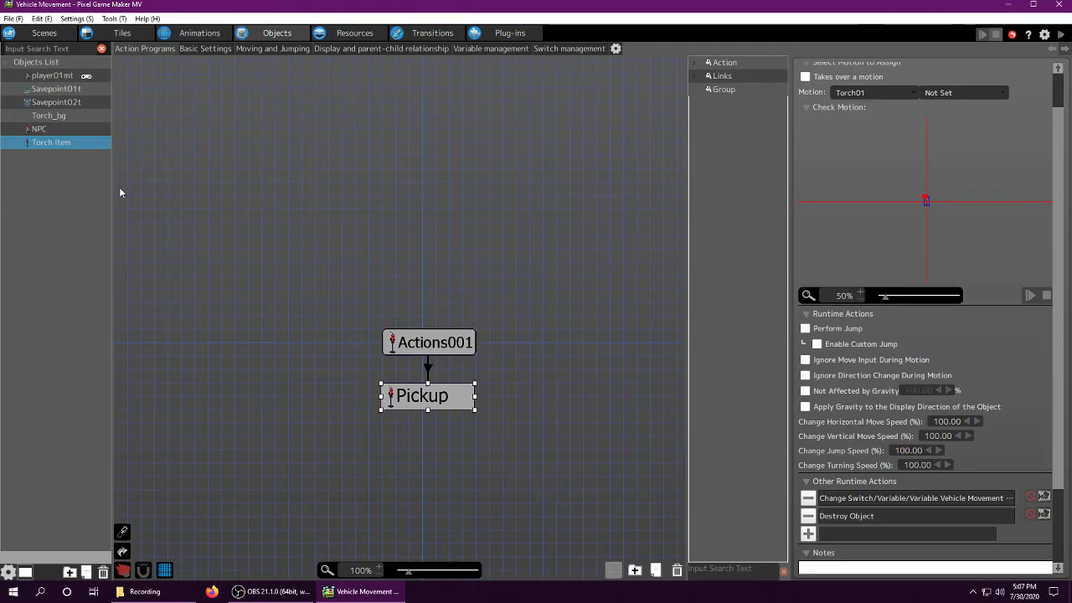
right_click(65, 145)
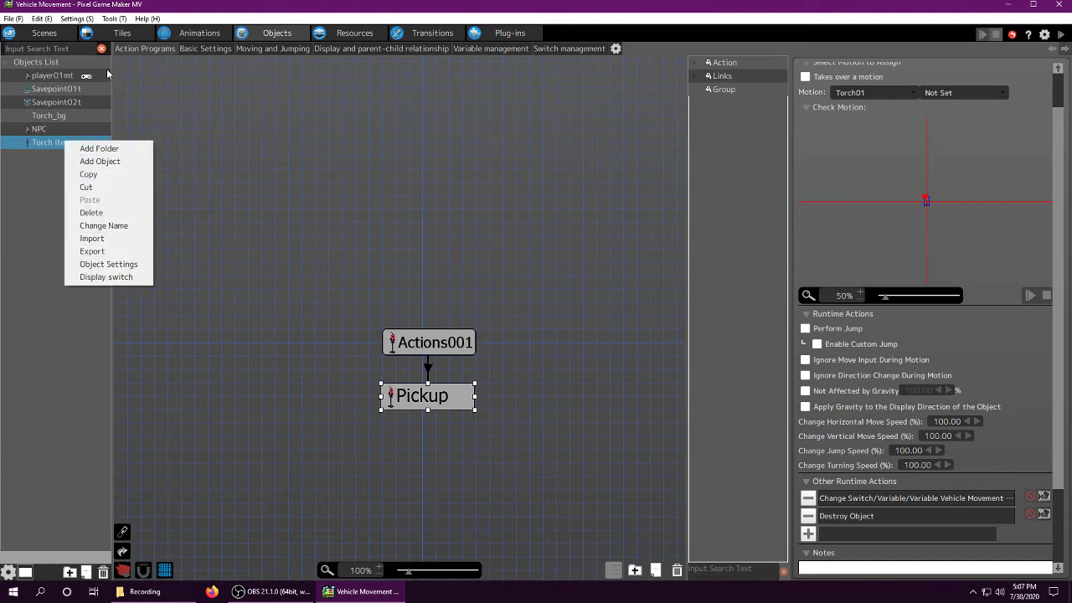
click(200, 33)
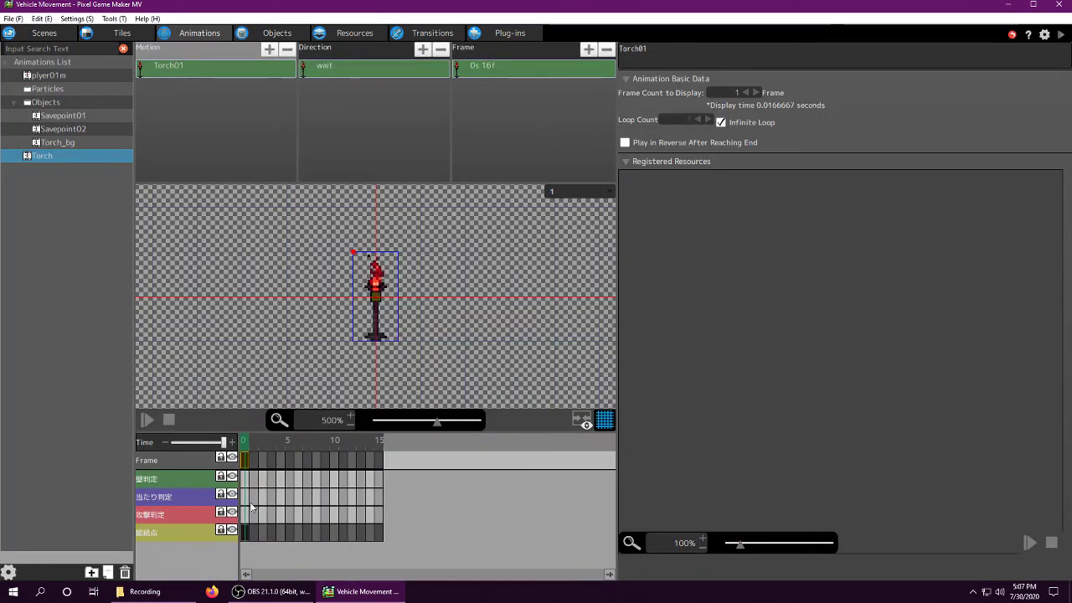
click(245, 479)
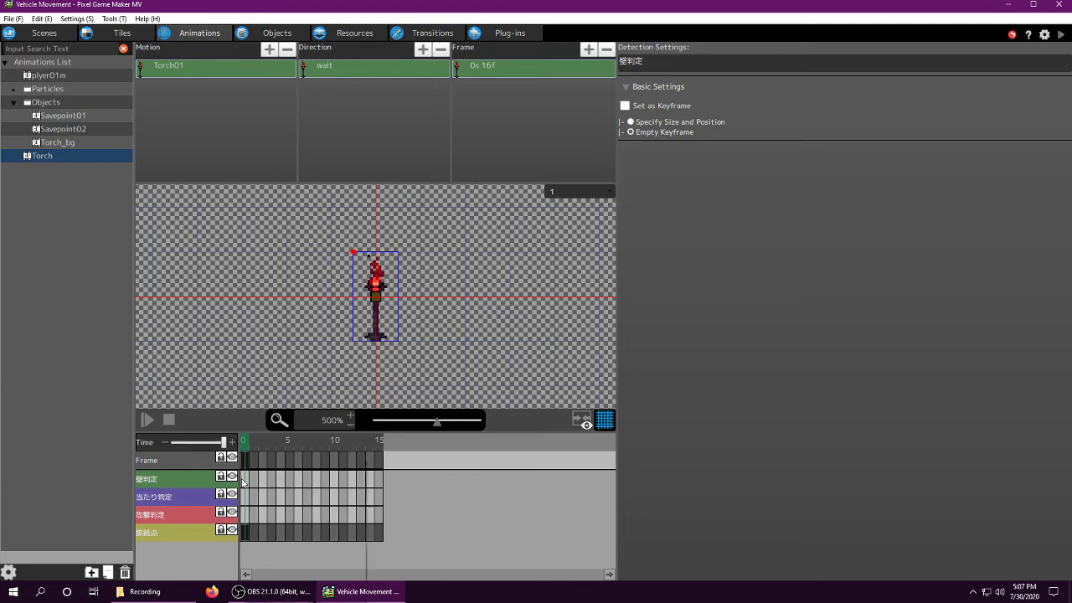
right_click(243, 481)
click(281, 516)
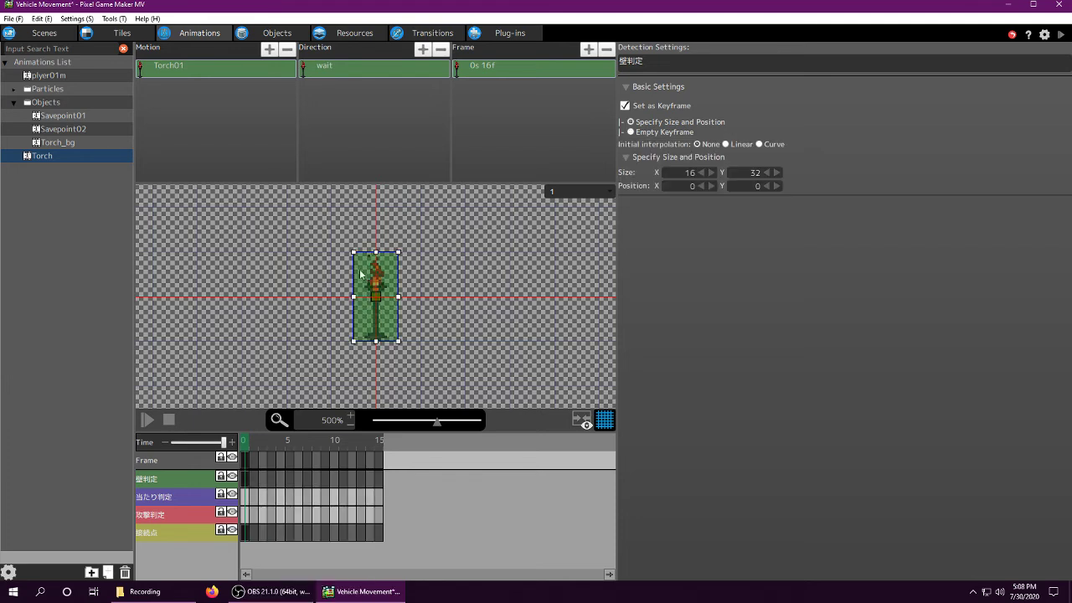
Step: Check the Torch Item's object settings for its object group and allowed wall detection impacts
click(280, 34)
right_click(68, 144)
click(116, 270)
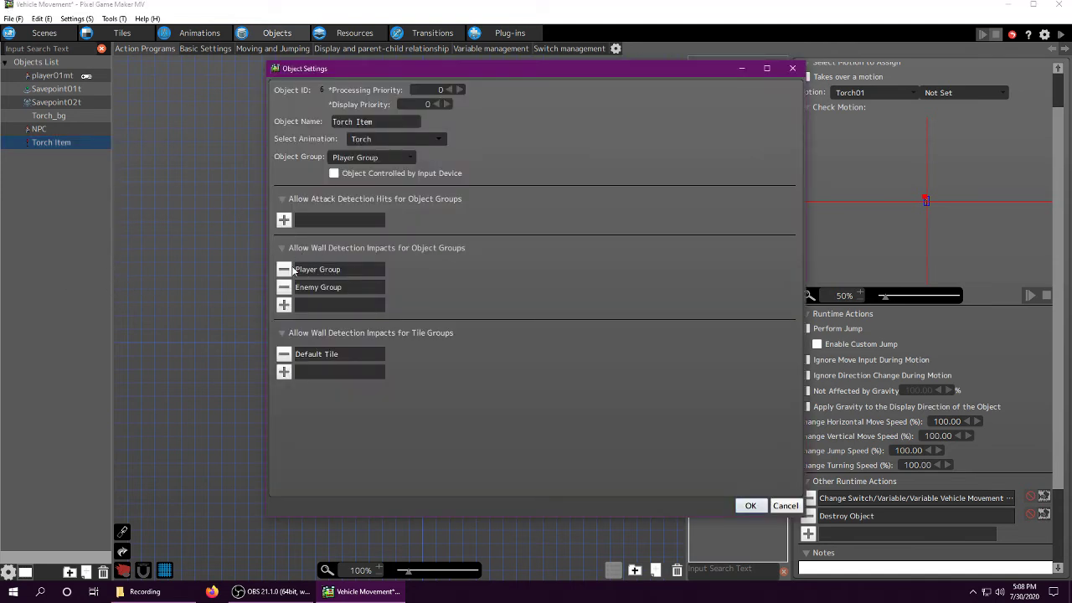
click(750, 505)
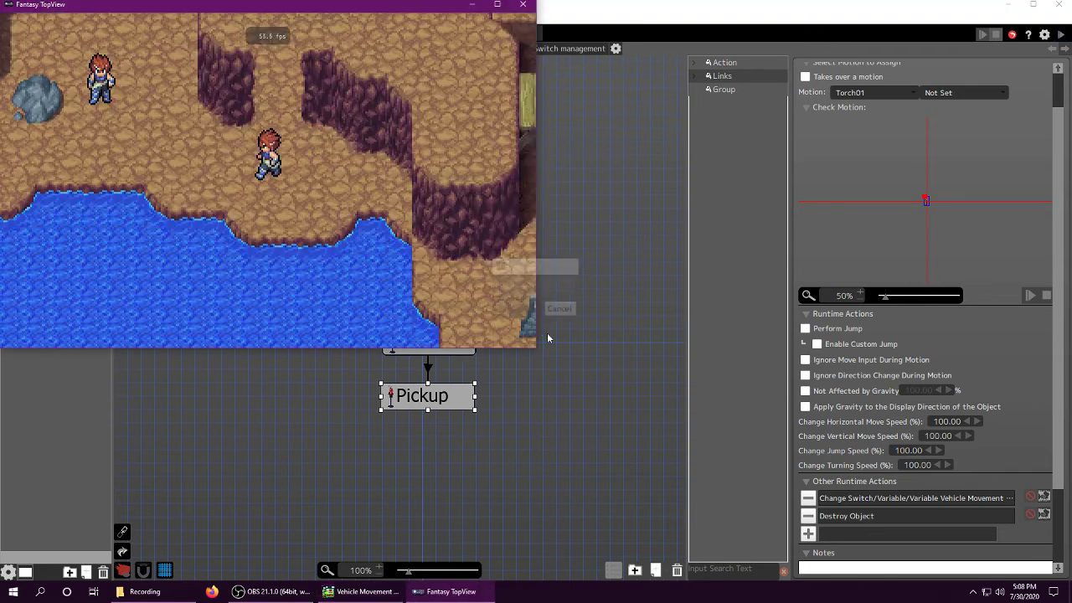
Step: Walk the player against the nearest torch in a new test play to check the pickup, and end the test
key(Up)
key(Left)
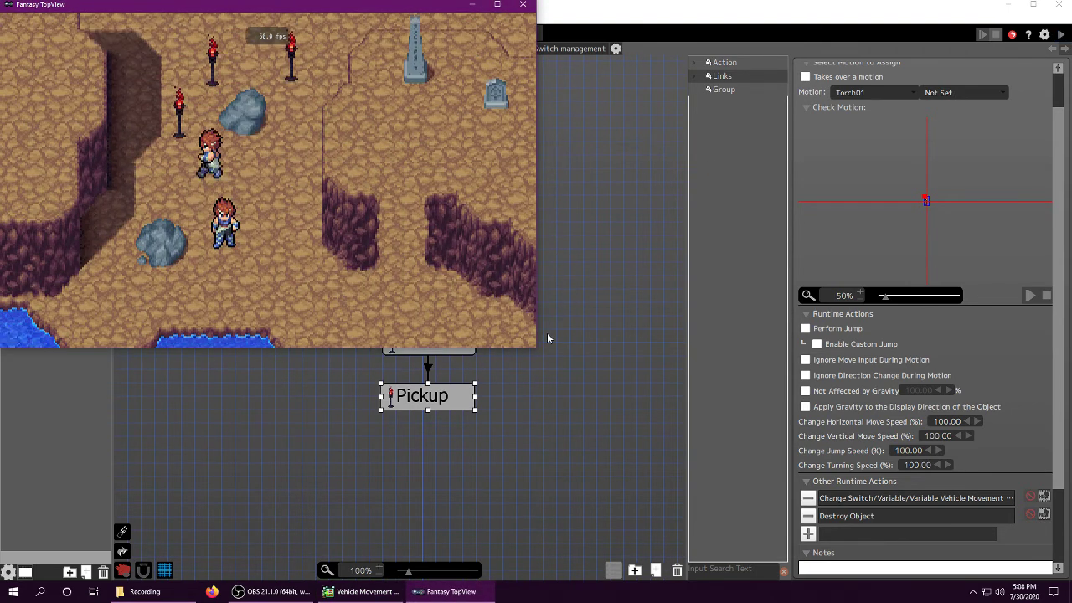
key(Up)
key(Right)
key(Left)
key(Right)
key(Down)
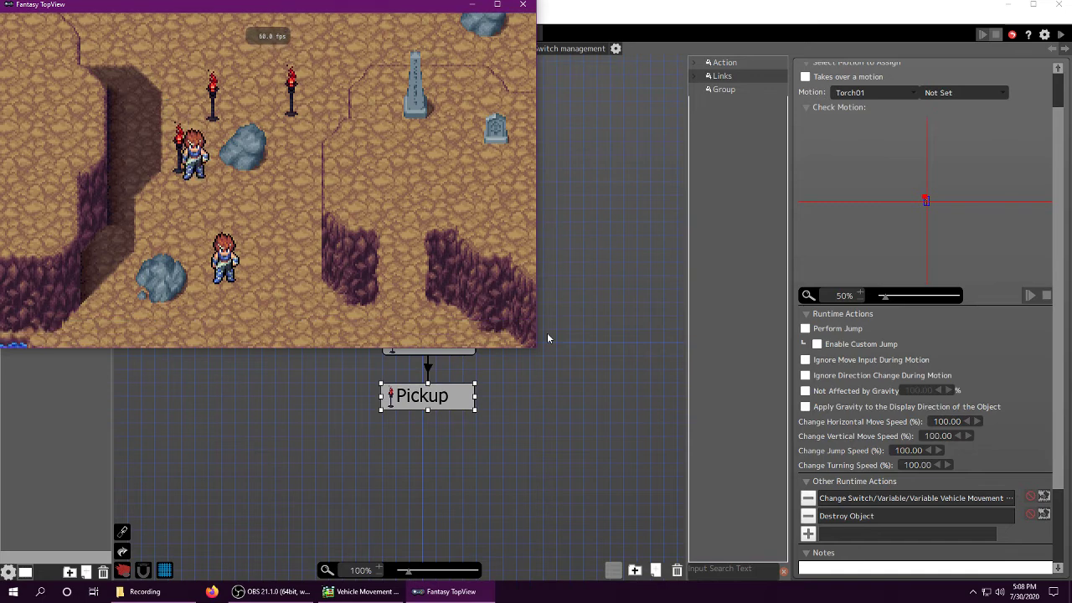
click(528, 4)
Step: Inspect the nearest placed Torch Item in the scene and the Torch01 motion of the Torch animation
click(38, 36)
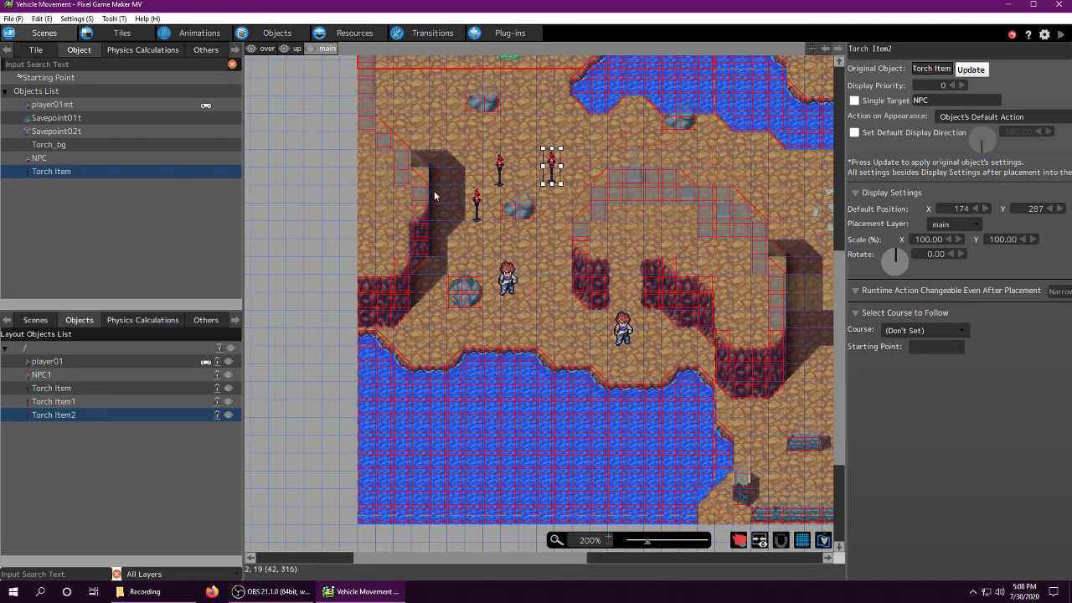
drag(478, 201, 482, 206)
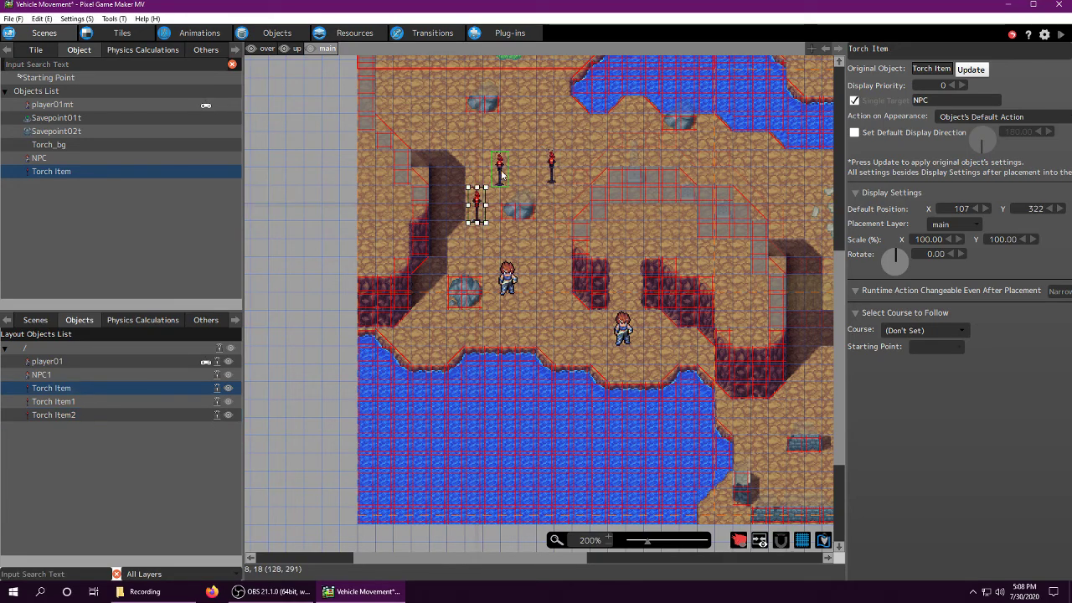
click(194, 33)
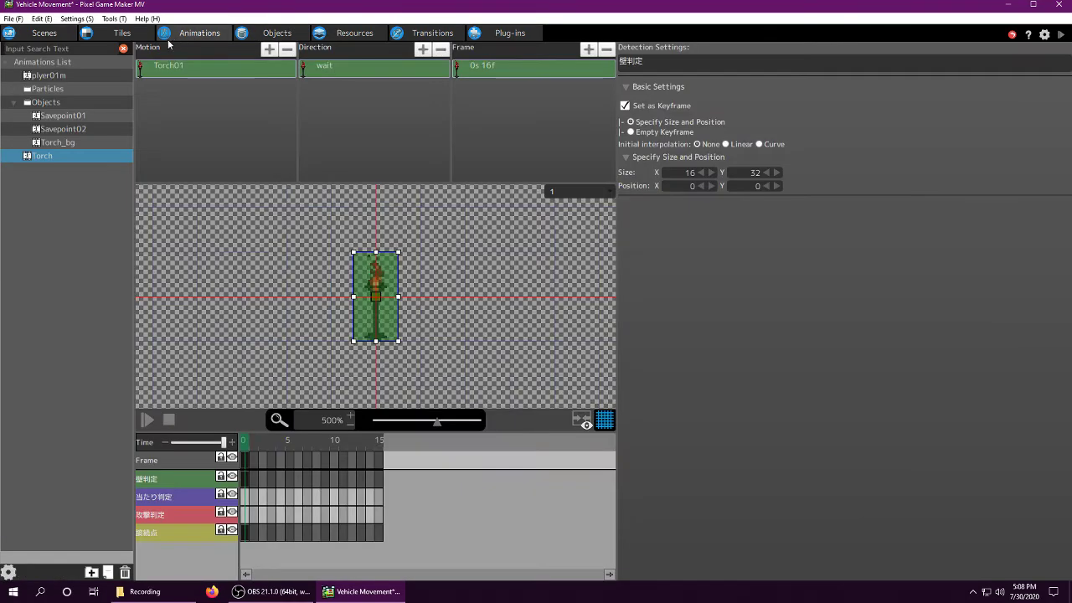
click(372, 66)
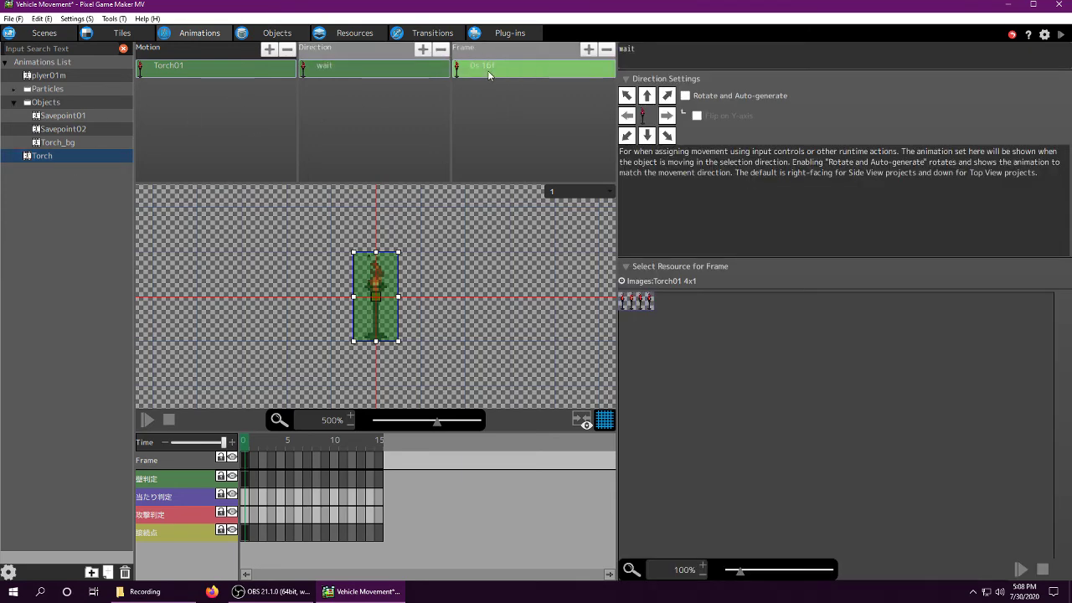
click(248, 68)
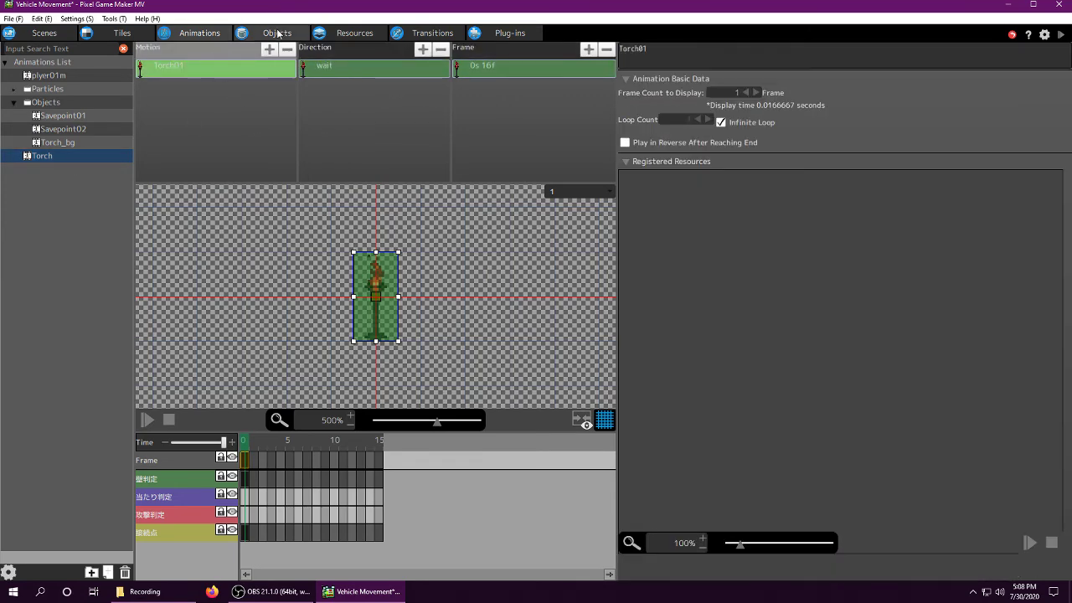
Step: Check the motion assigned to the Torch Item's Actions001 action, and look over the Torch animation and the # of Torches variable
click(277, 34)
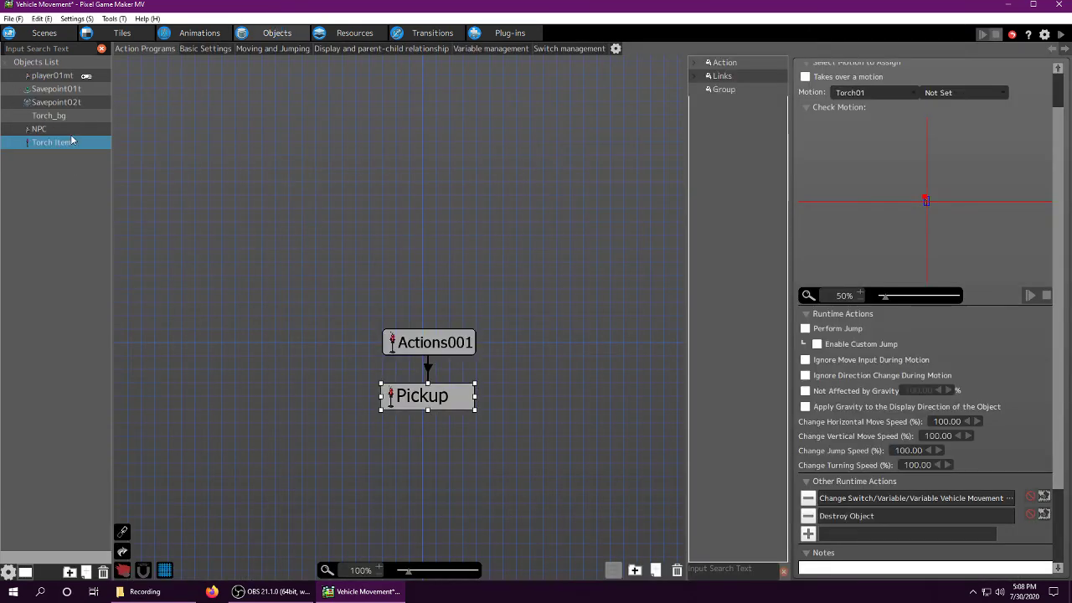
click(434, 346)
scroll(866, 208, up, 1)
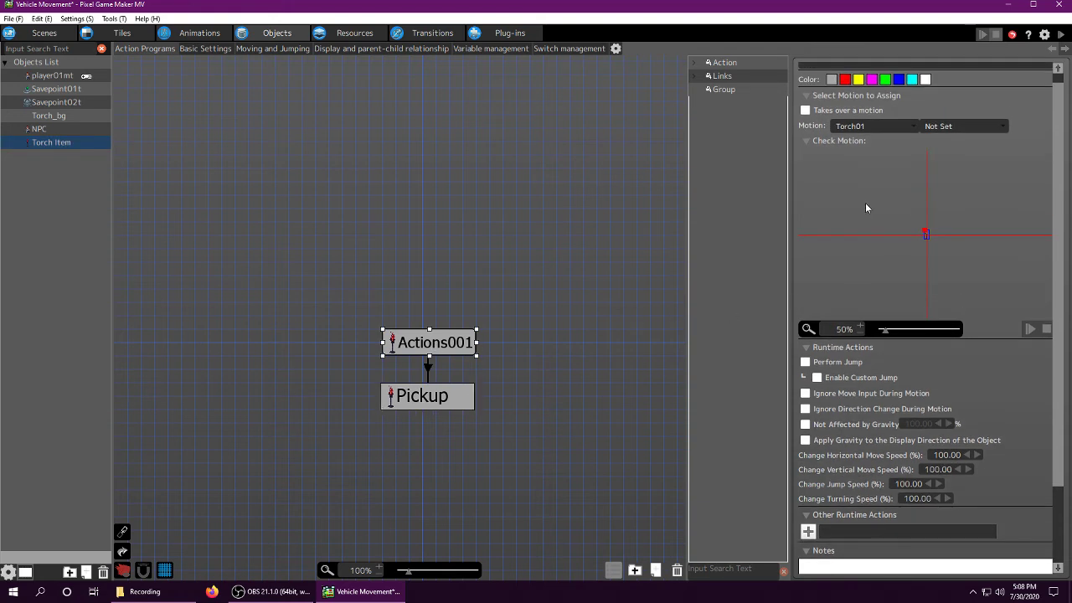
click(877, 115)
click(857, 112)
click(866, 125)
click(692, 131)
click(121, 32)
click(199, 33)
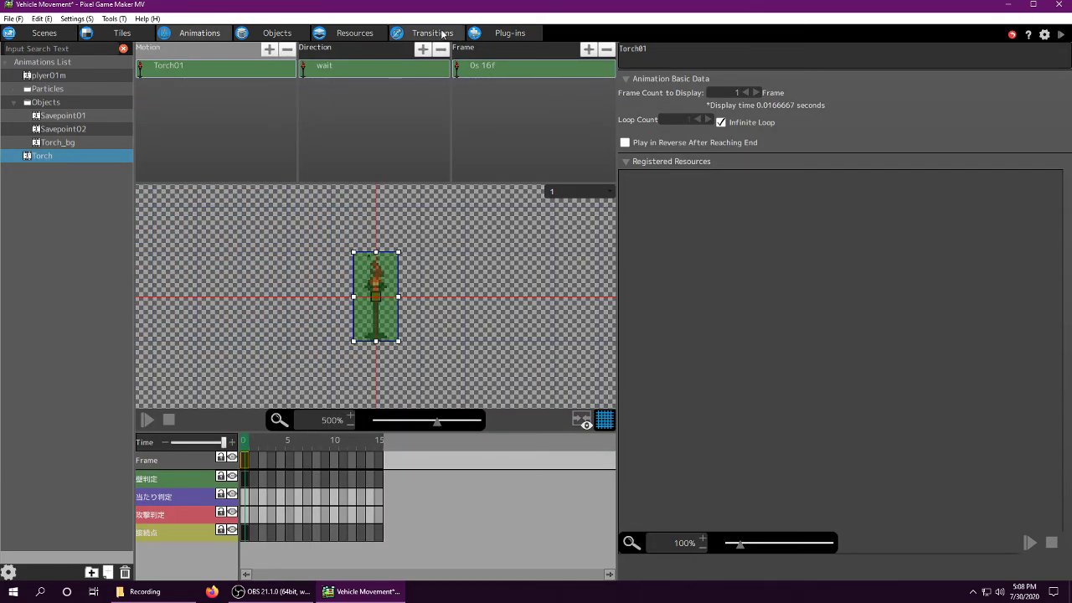
click(346, 33)
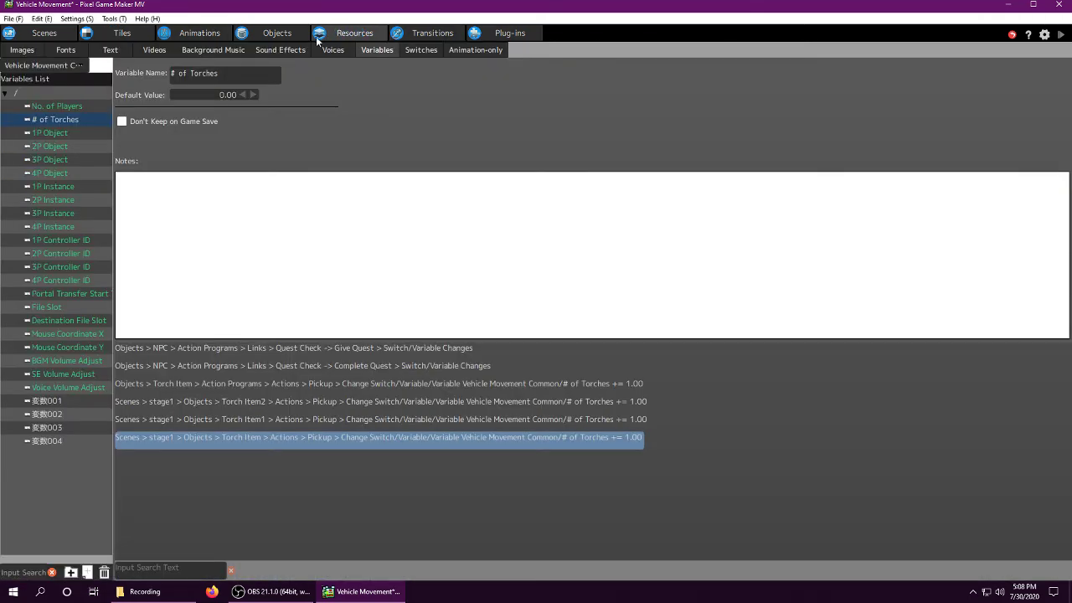
Step: Check the Torch Item's object settings for its selected animation, object group and allowed wall detection impacts
click(296, 33)
right_click(55, 144)
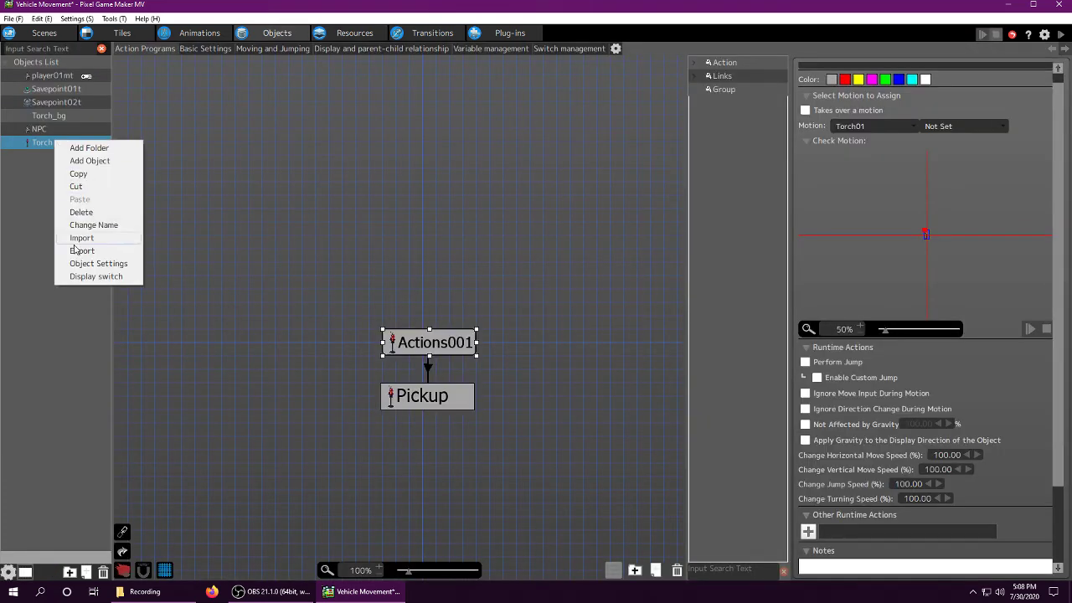
click(86, 264)
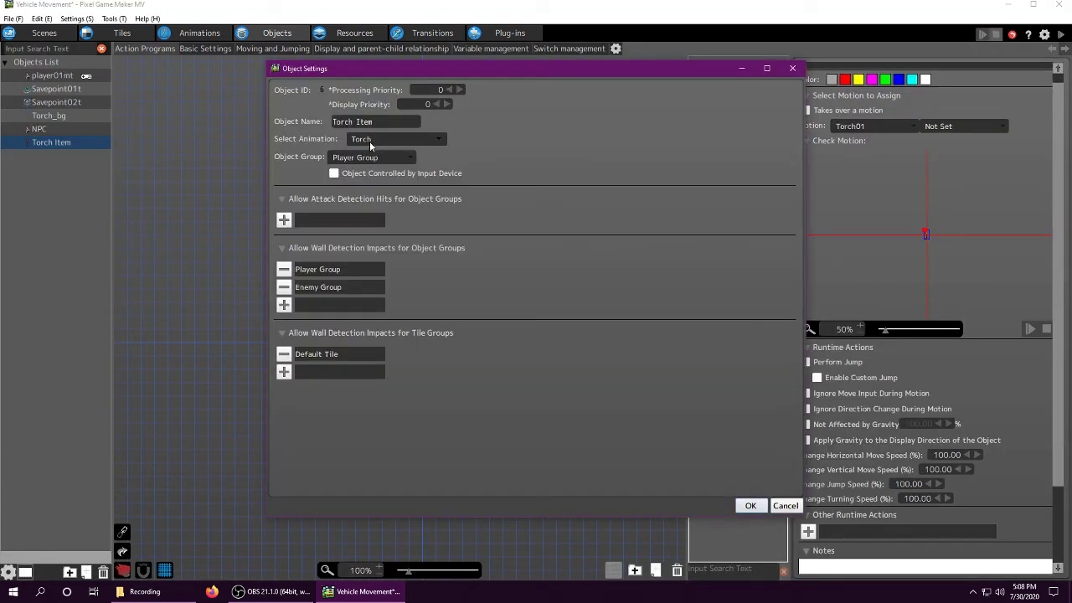
click(371, 144)
click(385, 192)
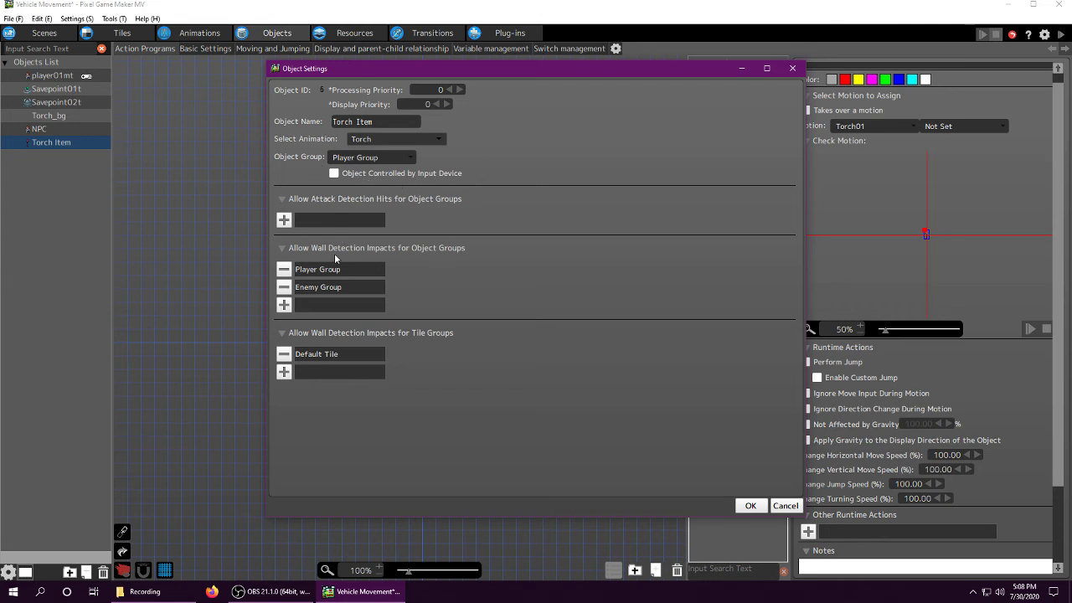
click(748, 505)
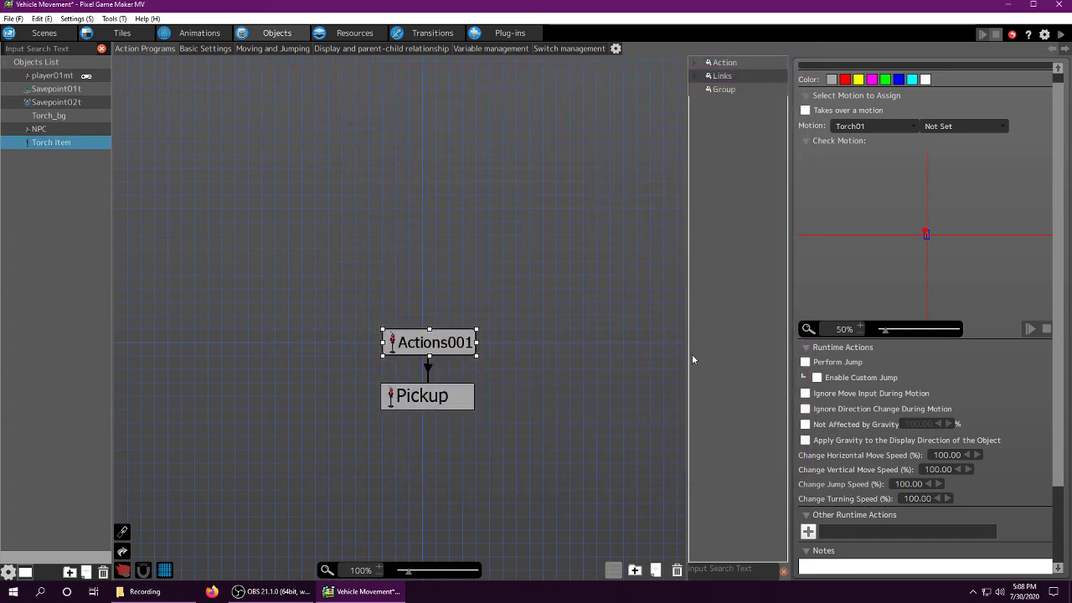
Step: Review the Pickup action and the wall detection contact condition on the link from Actions001 to Pickup
click(455, 407)
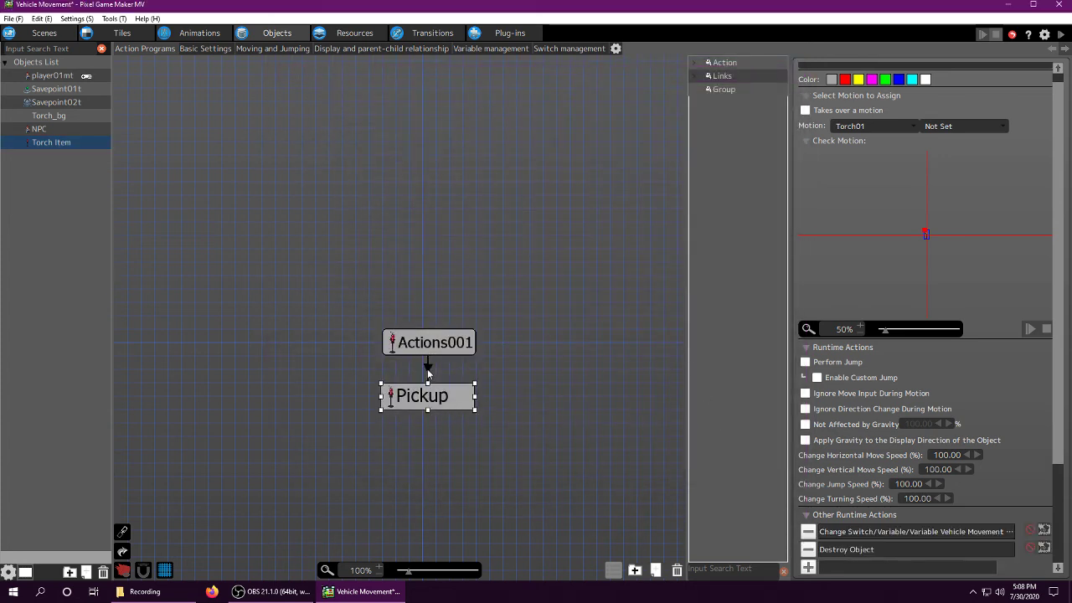
click(428, 370)
double_click(897, 279)
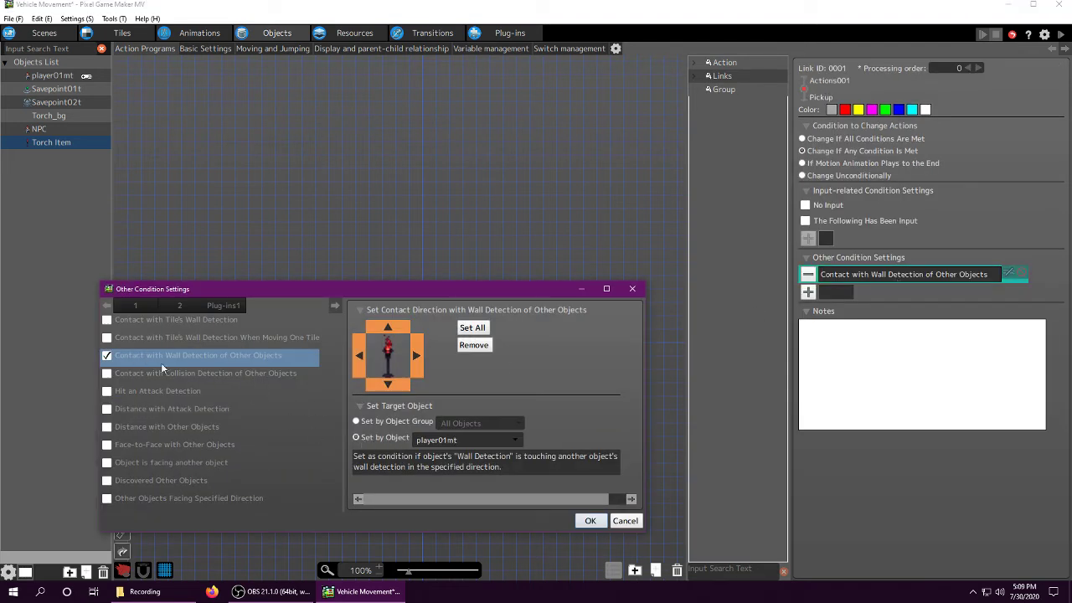
click(587, 521)
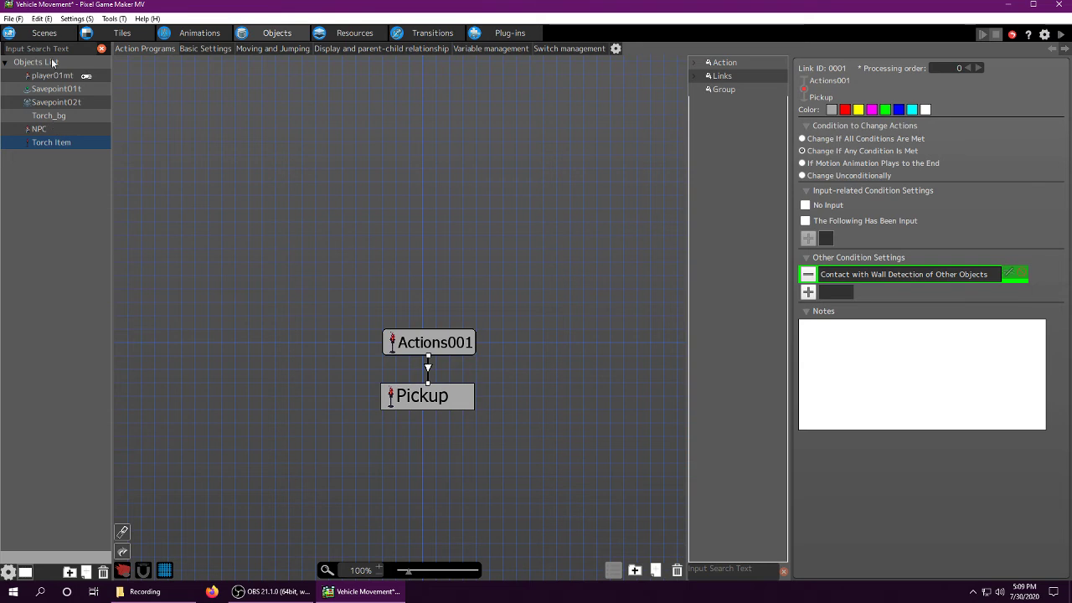
Step: Recheck the Torch Item's object settings and accept them as they are
right_click(51, 148)
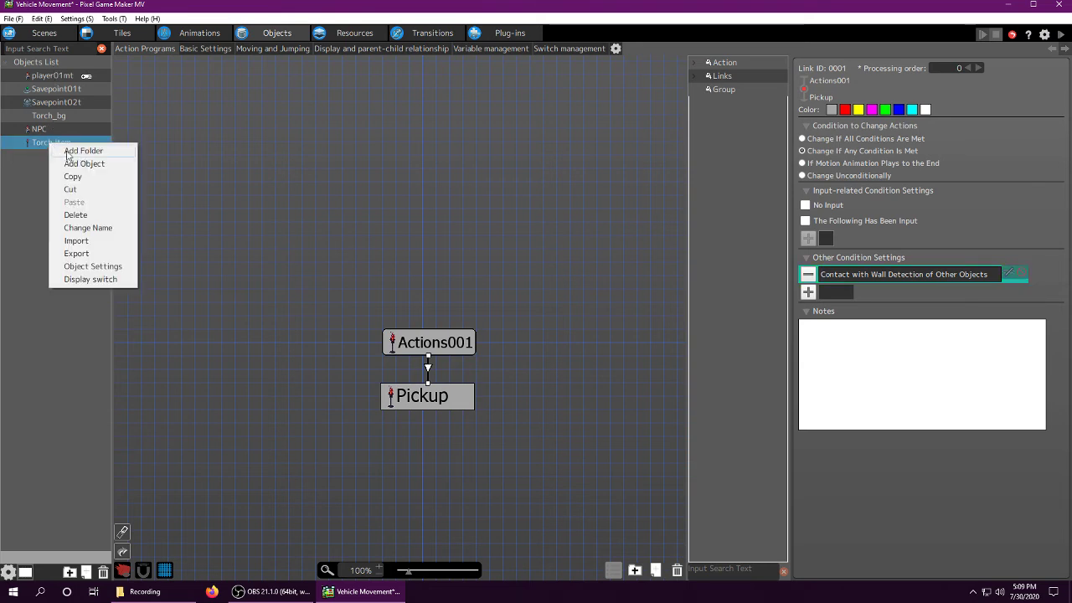
click(92, 270)
click(751, 506)
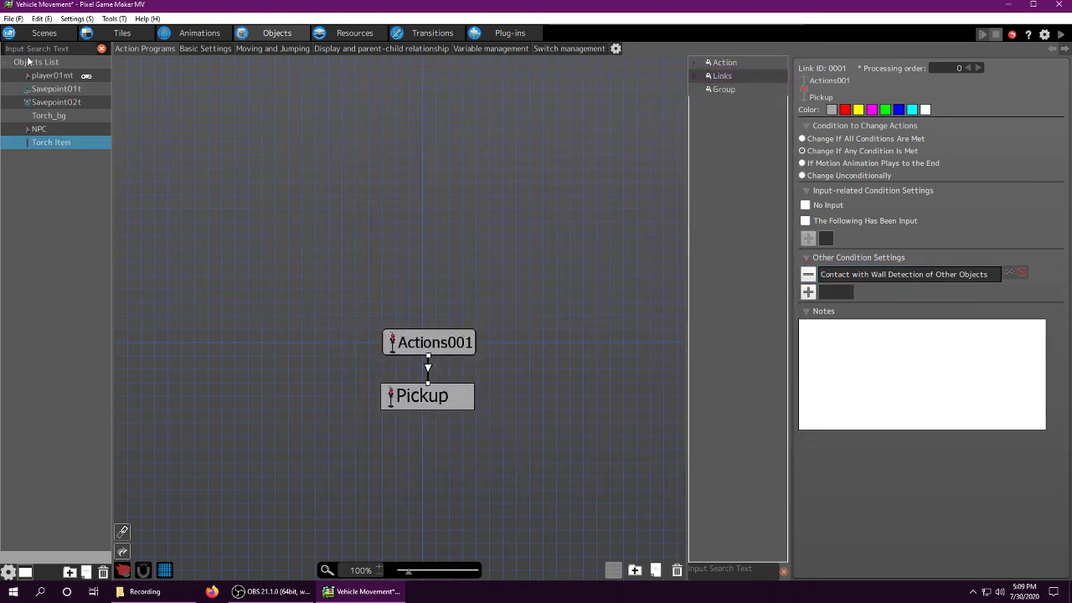
Step: Add Player Group to the object groups allowed for wall detection impacts in player01mt's object settings
click(52, 77)
right_click(52, 77)
click(97, 201)
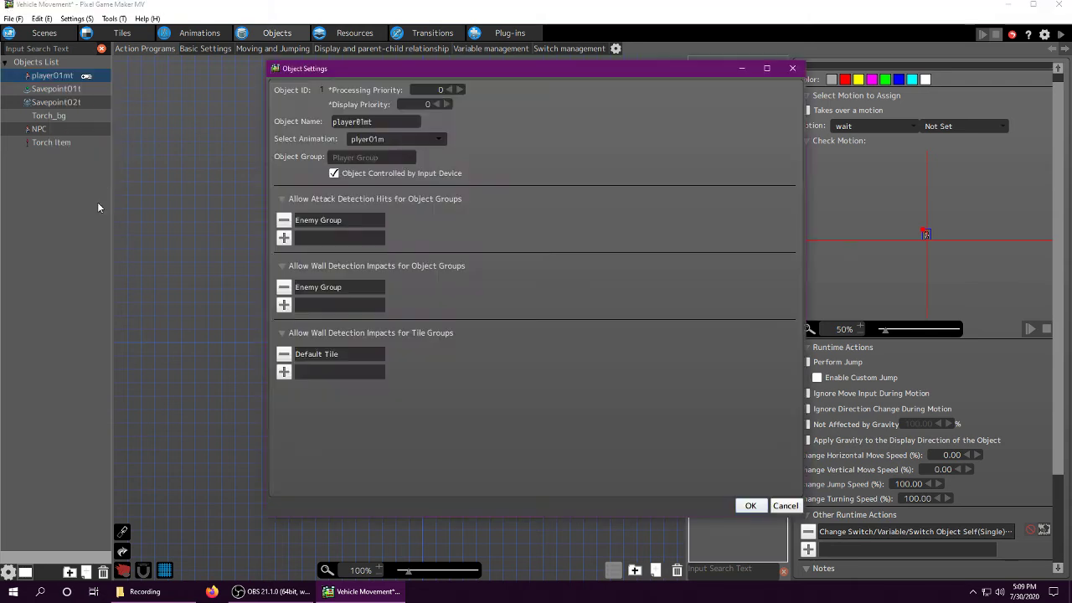
click(284, 304)
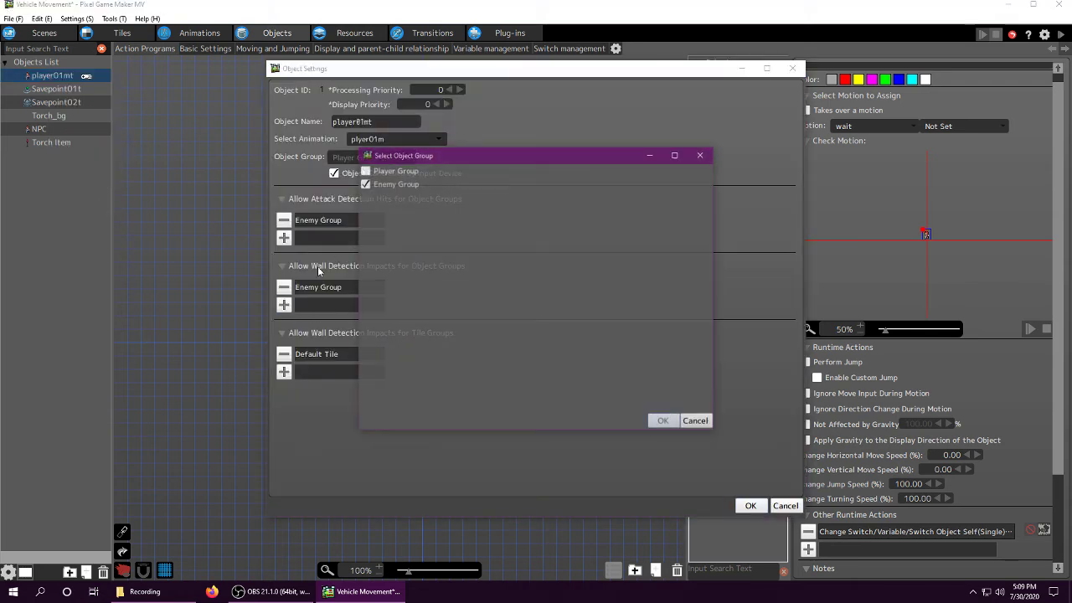
click(364, 170)
click(663, 422)
click(750, 506)
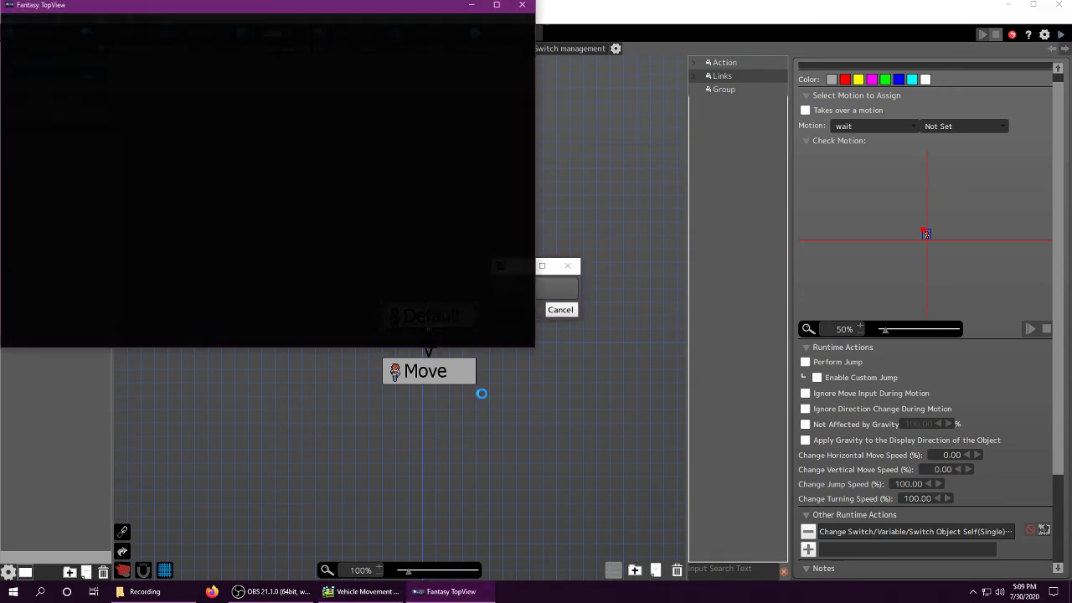
Step: Walk the player into all three torches in a new test play to collect them, and return to the NPC
key(Left)
key(Up)
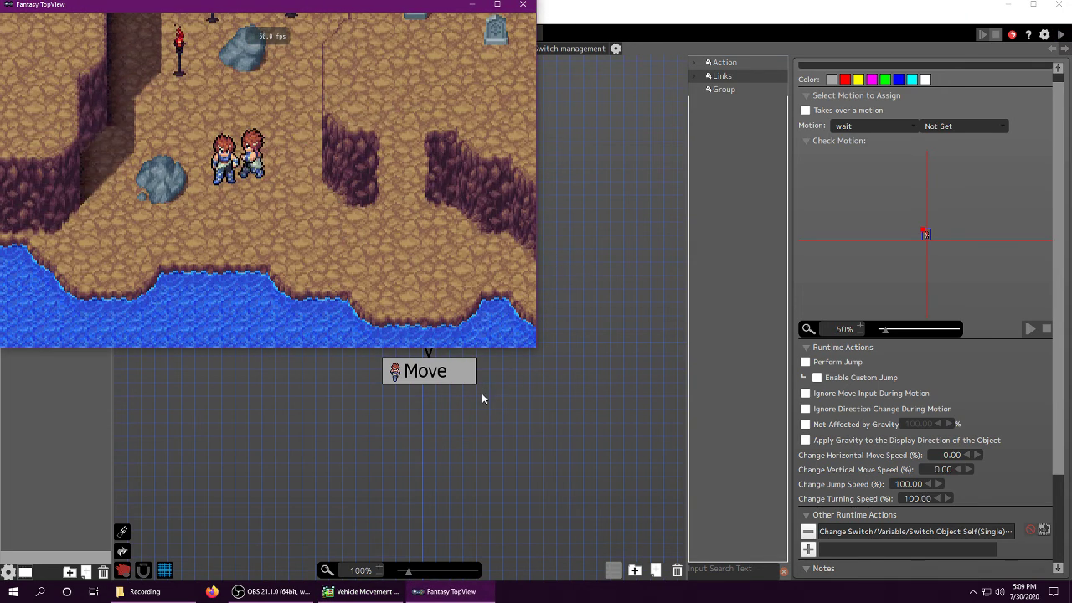
key(Up)
key(Left)
key(Left)
key(Left)
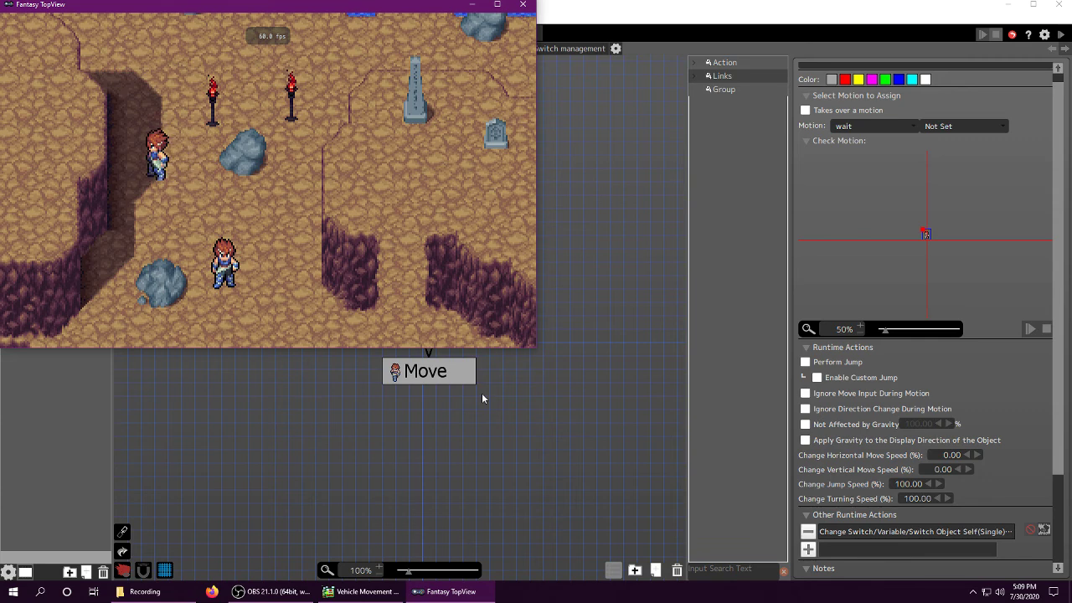
key(Right)
key(Down)
key(Up)
key(Right)
key(Down)
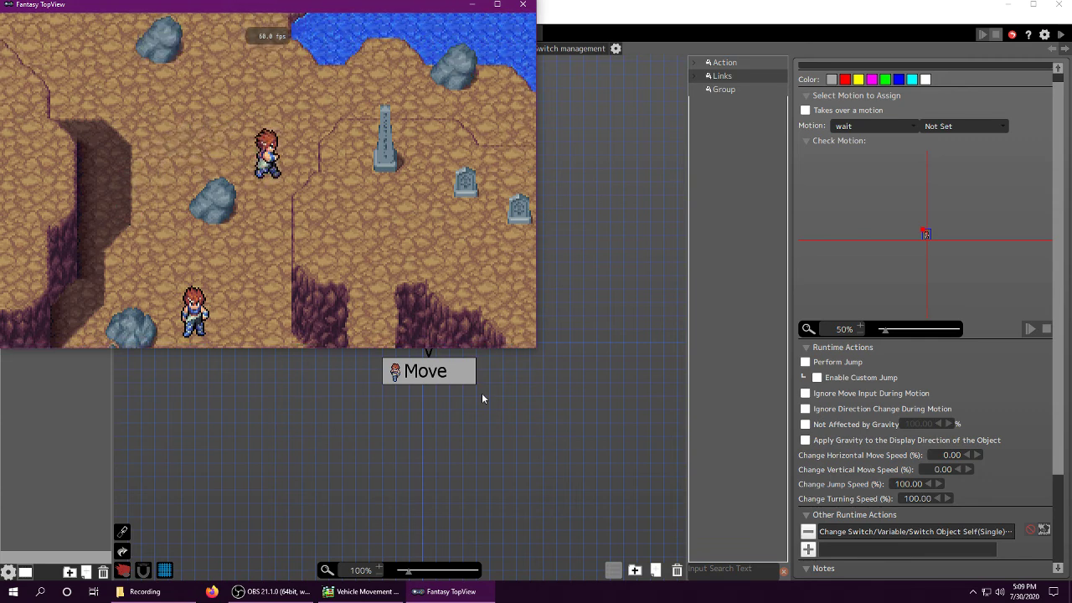
Step: Talk to the NPC repeatedly to test the quest completion and post-quest dialogue, walk away, and end the test play
key(z)
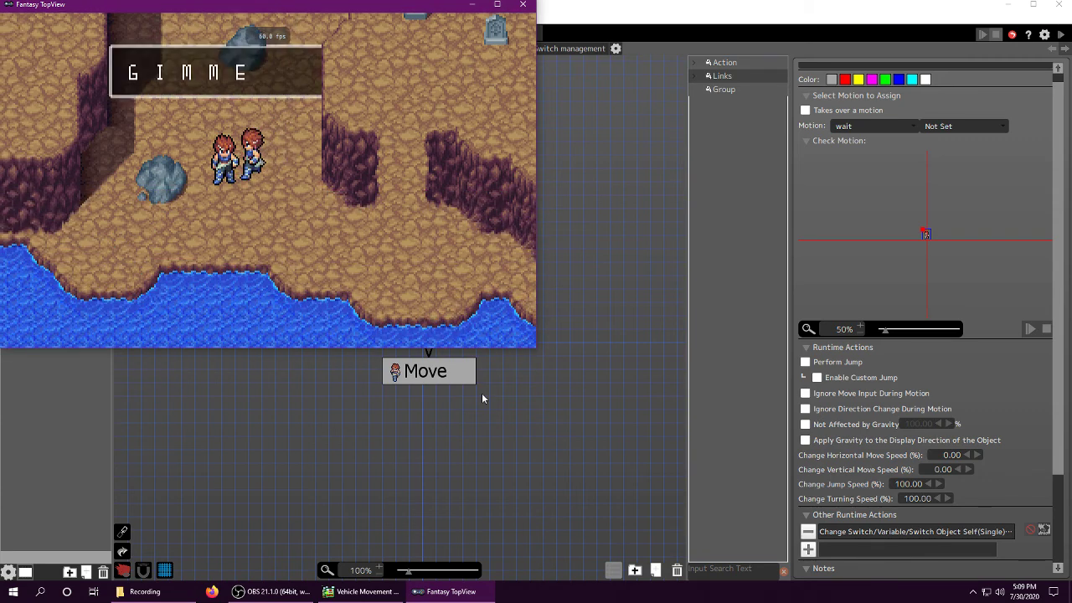
key(z)
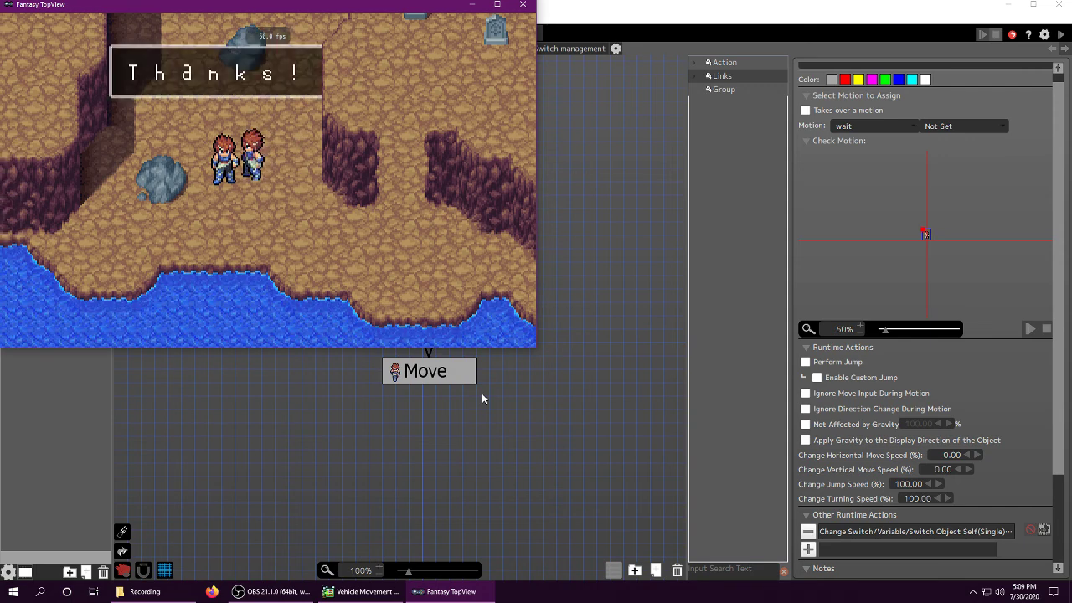
key(z)
key(z)
key(z)
key(z)
key(z)
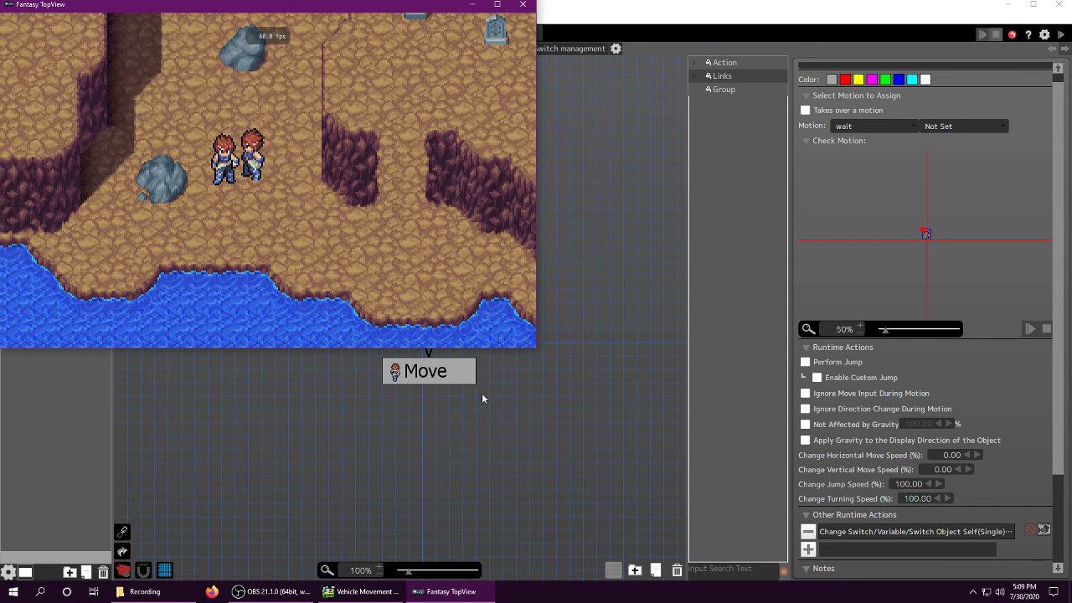
key(Left)
key(Up)
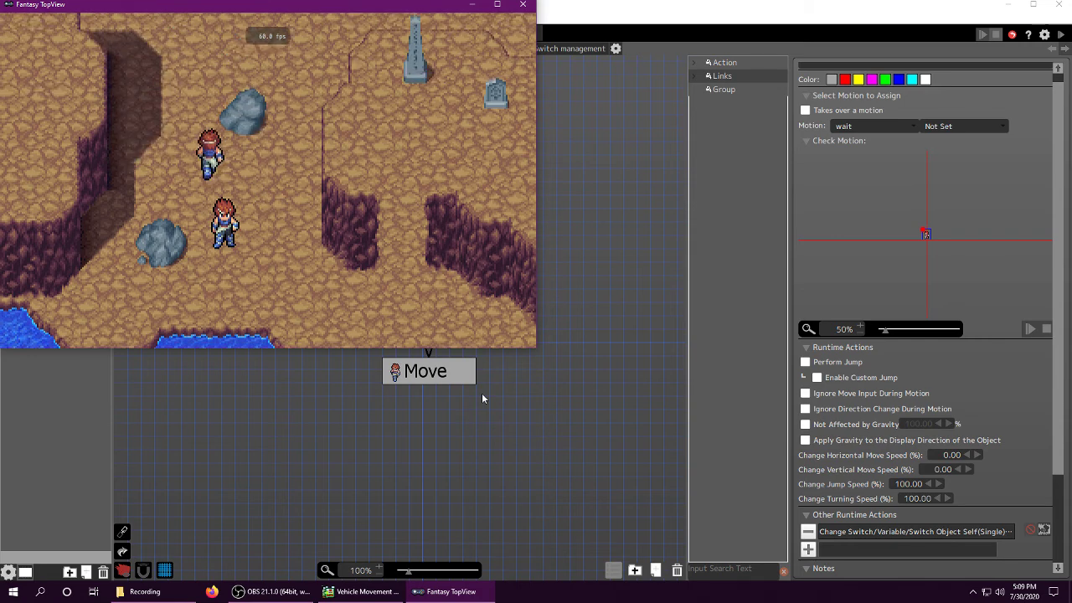
click(522, 4)
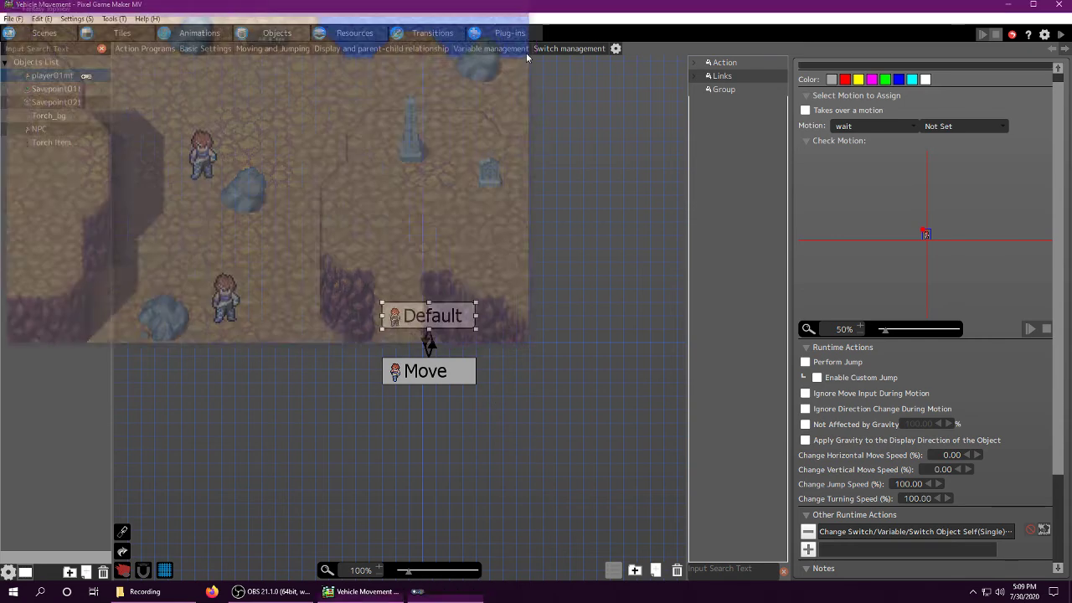
Step: Review the runtime actions of the NPC's Give Quest, Complete Quest and Post Quest Dialogue actions
click(55, 140)
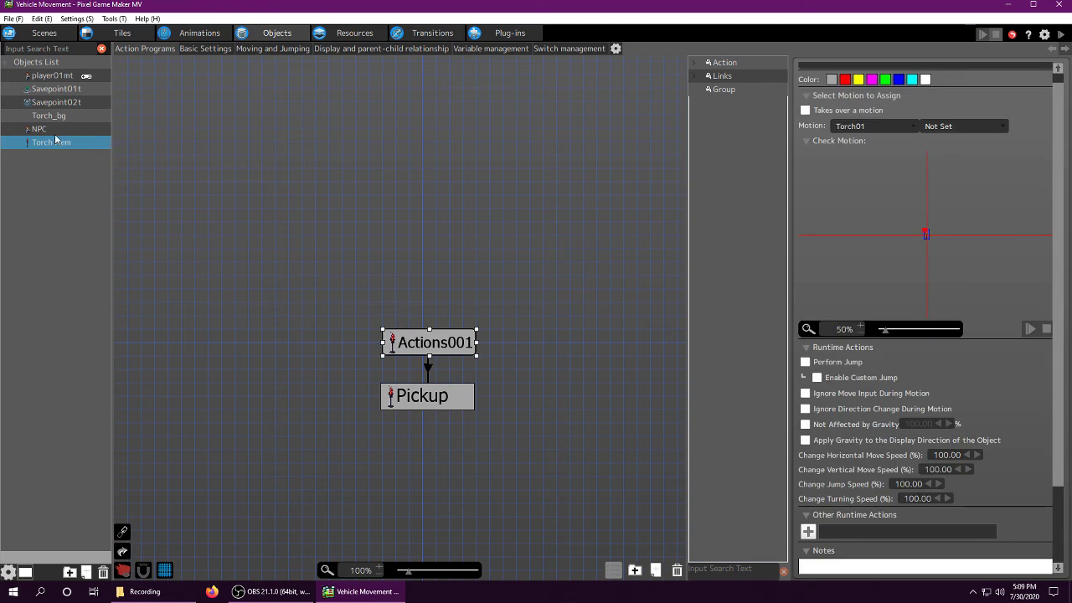
click(51, 130)
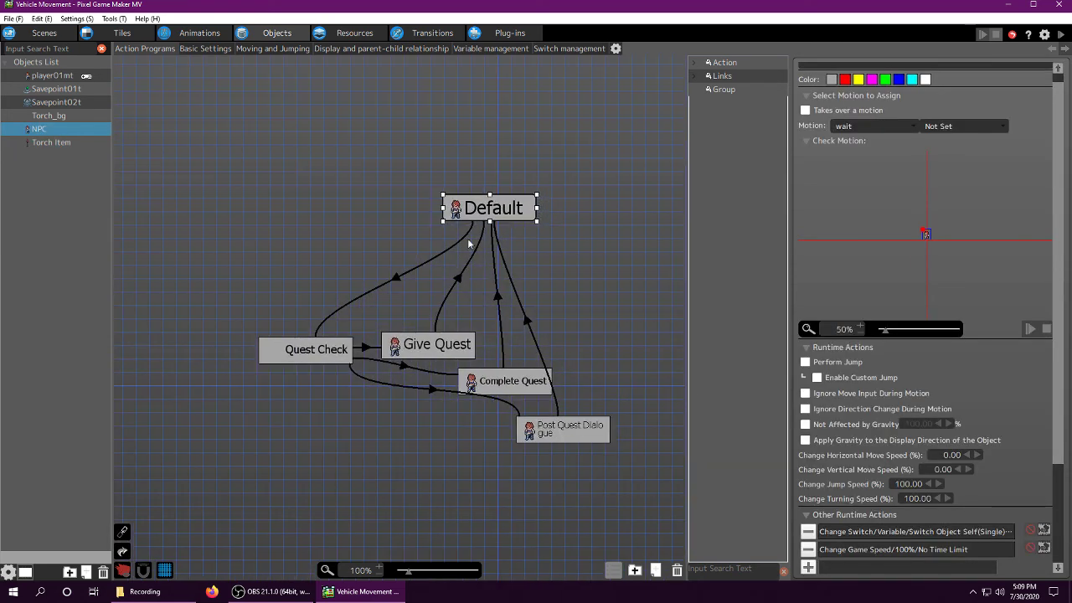
click(411, 345)
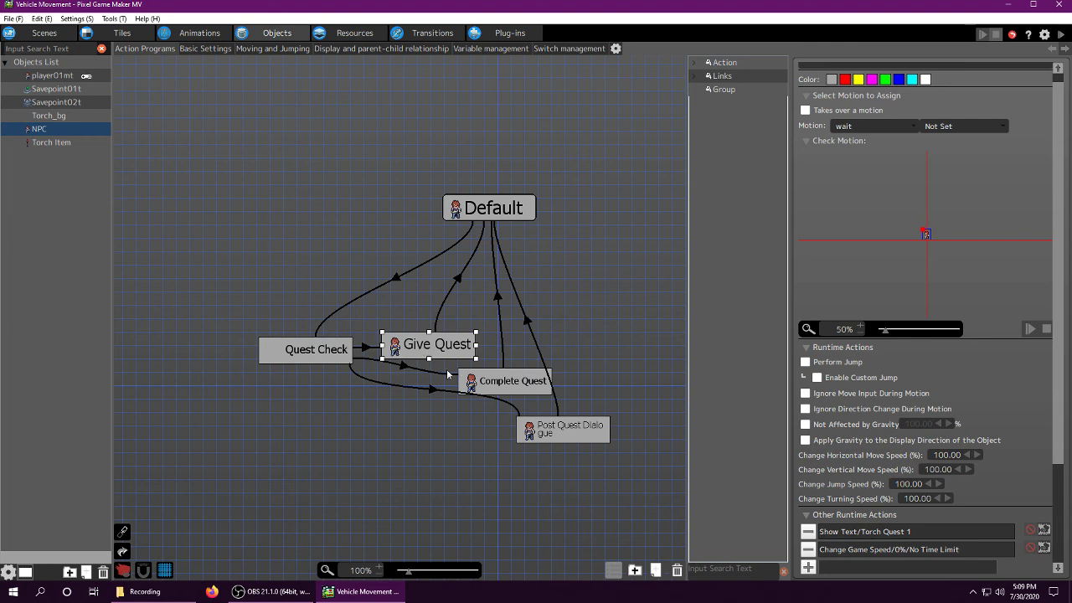
click(492, 384)
scroll(853, 549, down, 1)
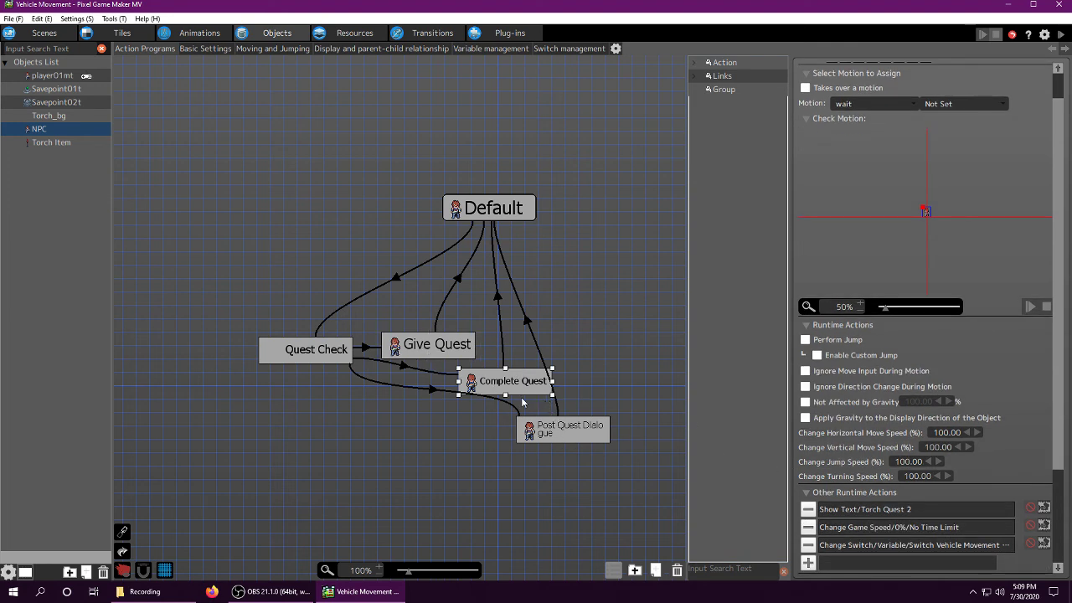
click(545, 431)
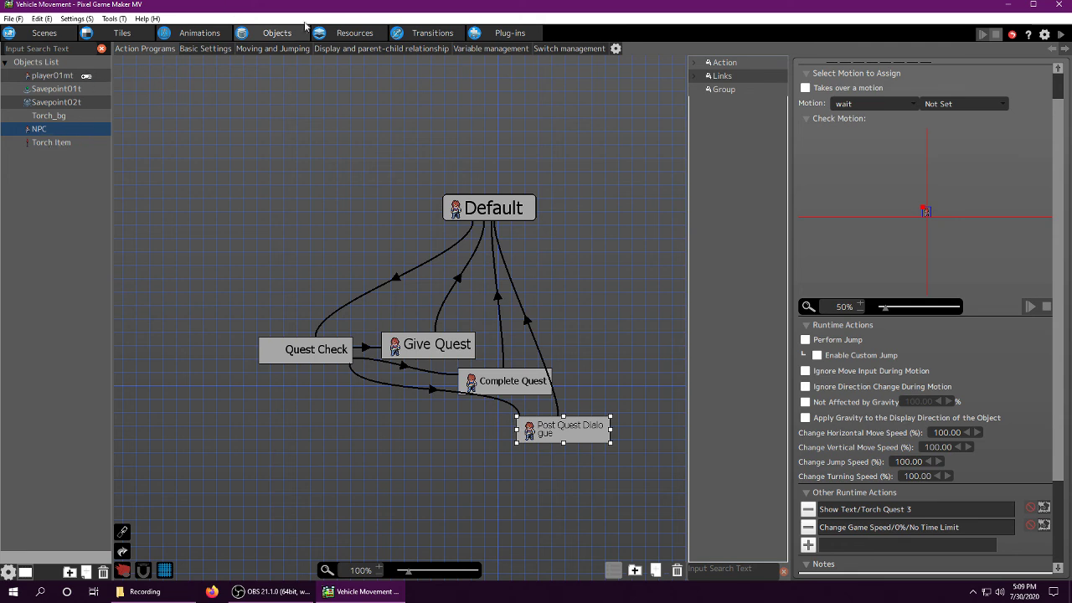
Step: Review the Torch Item's Pickup action and the object's own variables
click(50, 143)
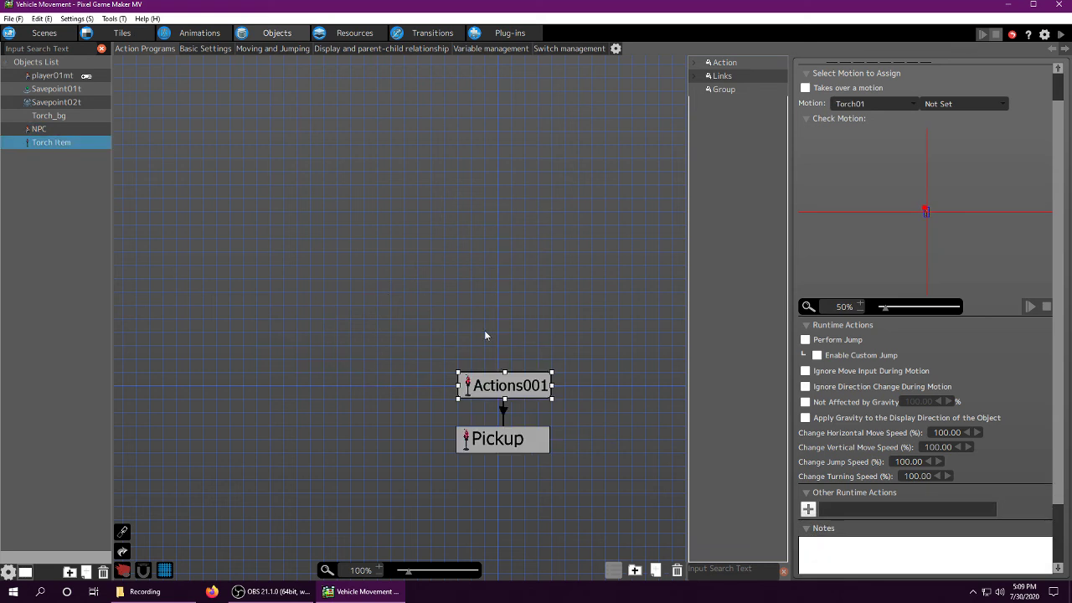
click(465, 361)
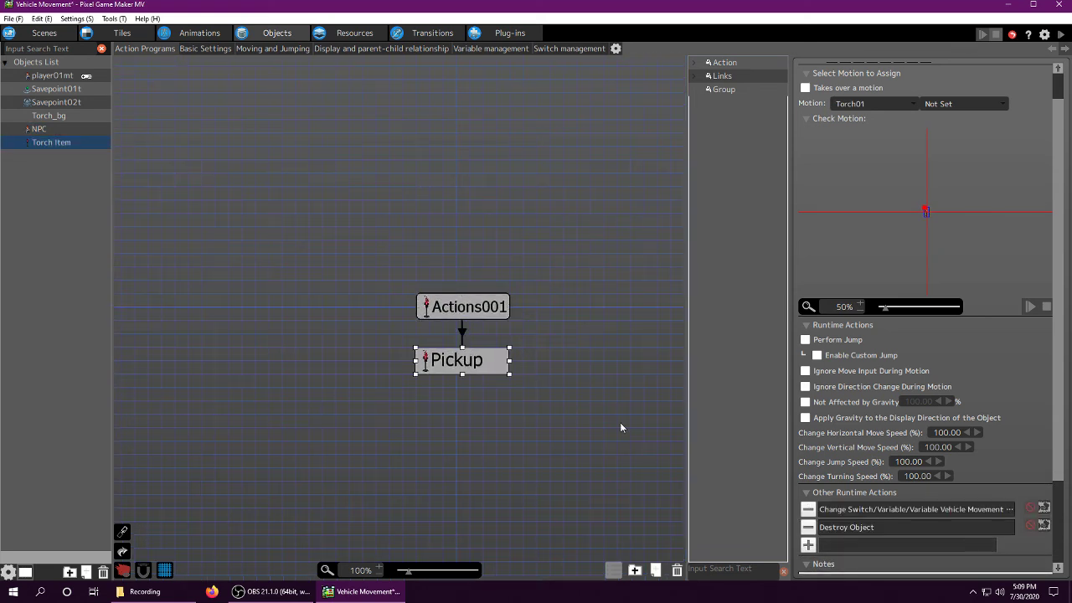
click(501, 49)
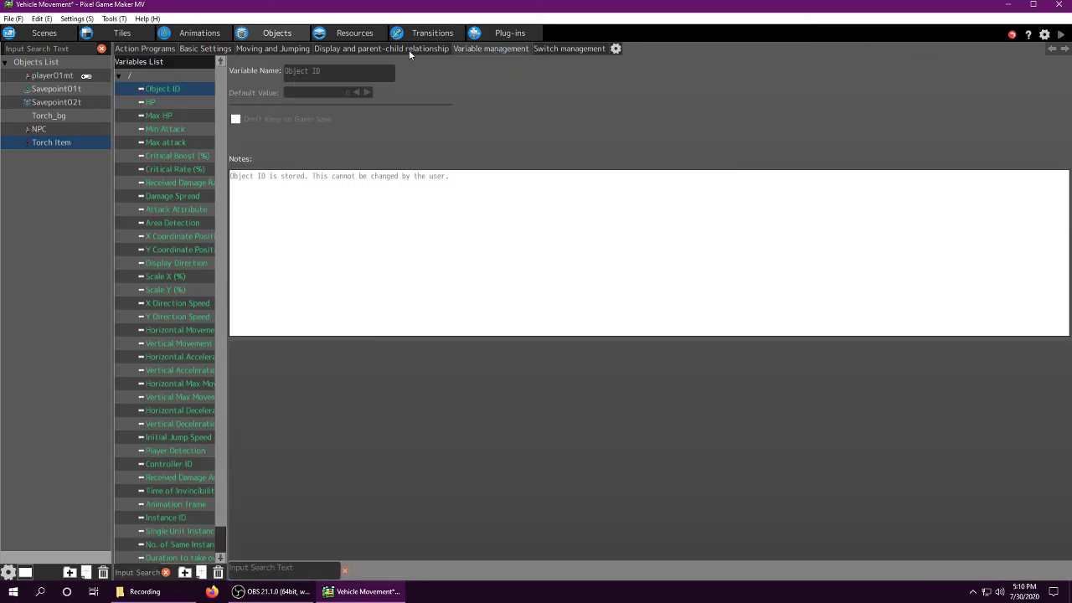
Step: Look over the project-wide switches and the # of Torches variable with the places that reference it
click(339, 34)
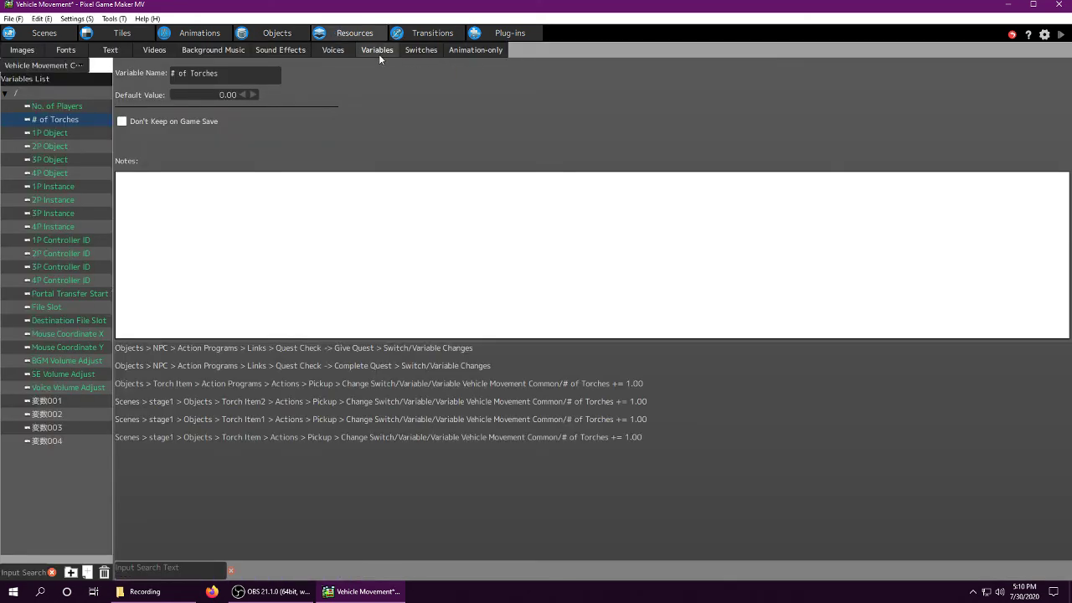
click(421, 49)
click(377, 49)
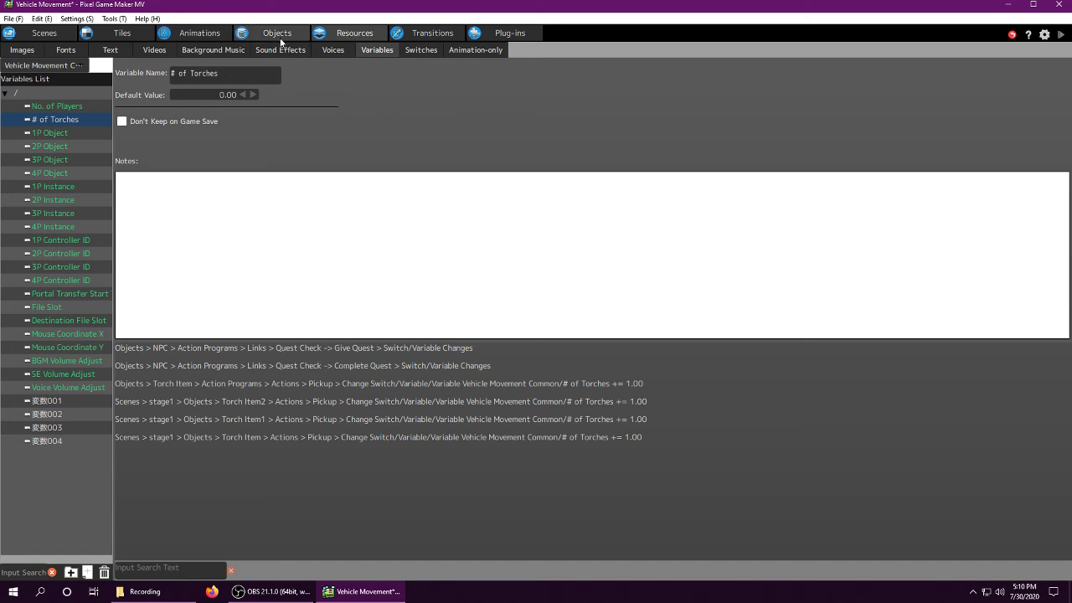
click(280, 35)
click(347, 36)
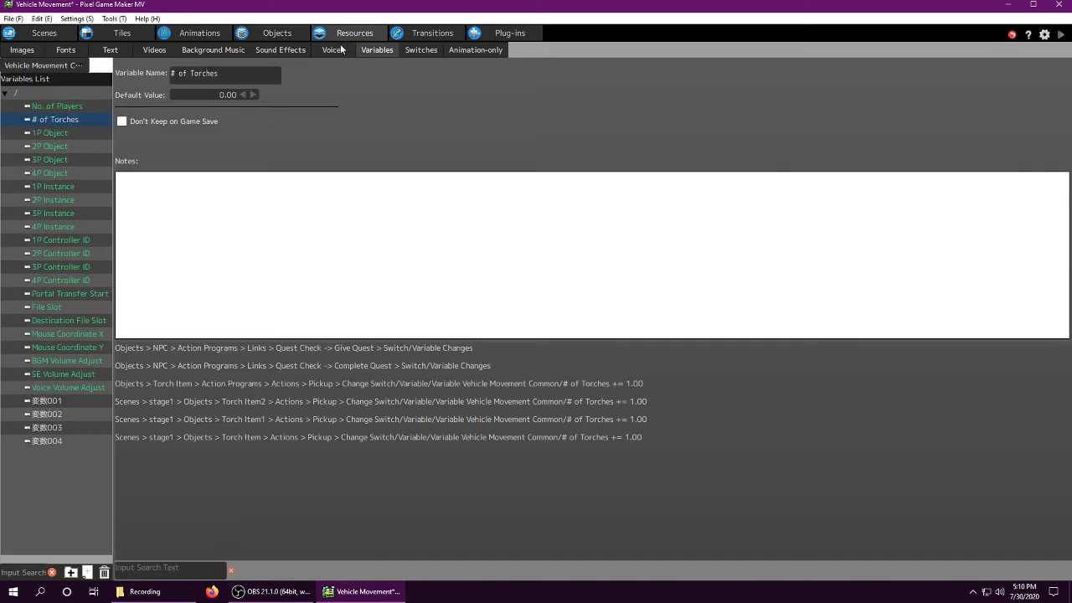